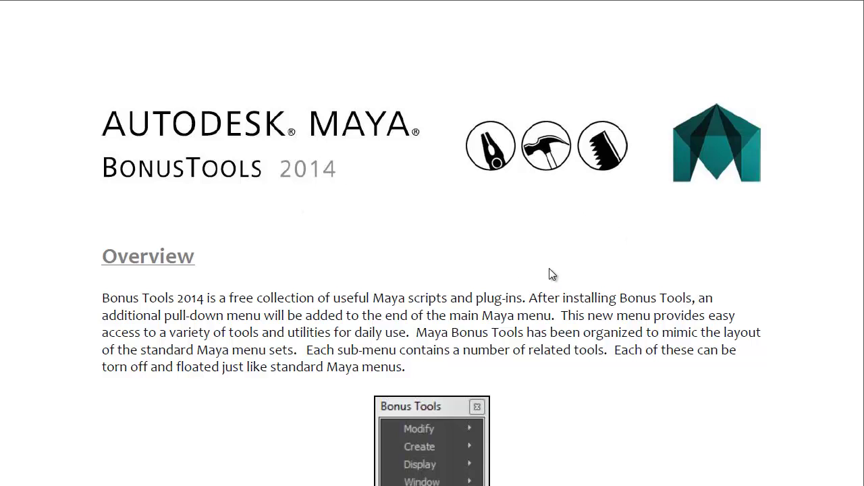
Read the Bonus Tools 2014 documentation, examining the overview, resources, What's New and What's been updated sections
{"action": "scroll", "coordinate": [549, 268], "scroll_direction": "down", "scroll_amount": 3}
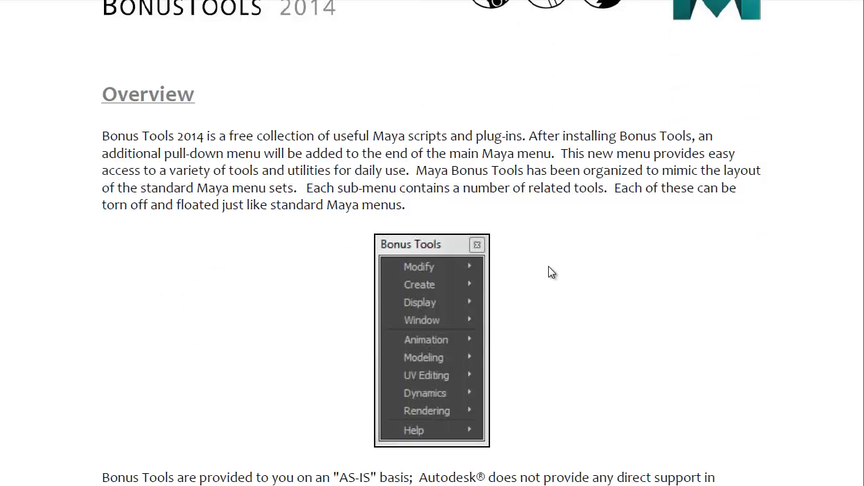
{"action": "scroll", "coordinate": [549, 270], "scroll_direction": "down", "scroll_amount": 6}
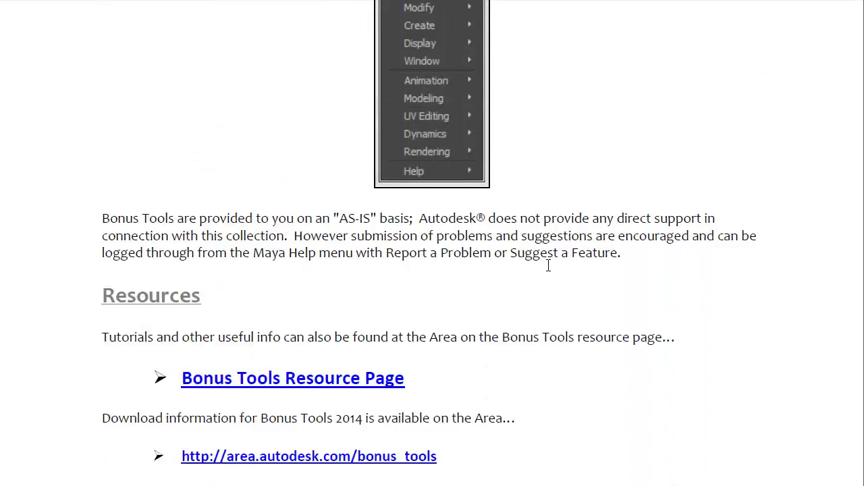
{"action": "scroll", "coordinate": [548, 266], "scroll_direction": "down", "scroll_amount": 11}
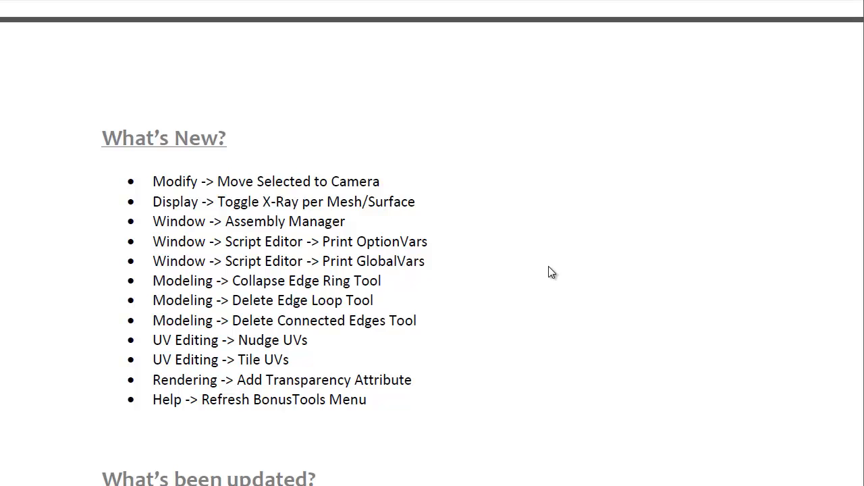
{"action": "scroll", "coordinate": [548, 266], "scroll_direction": "down", "scroll_amount": 5}
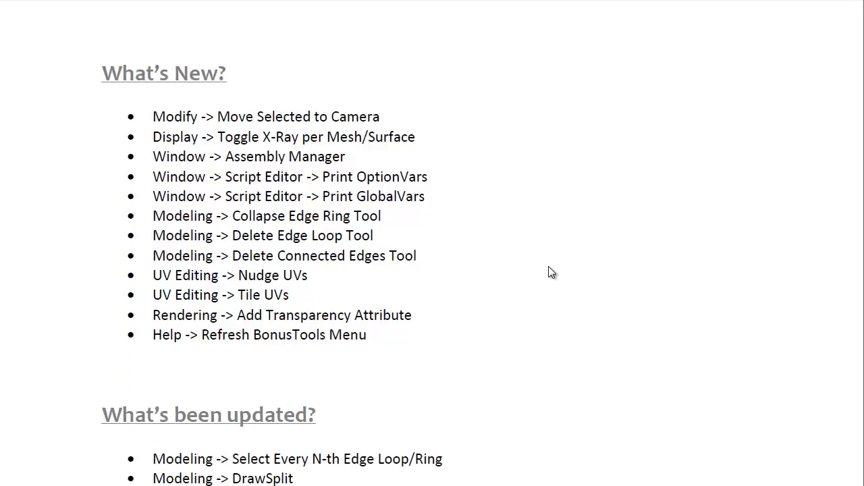
{"action": "scroll", "coordinate": [548, 270], "scroll_direction": "down", "scroll_amount": 1}
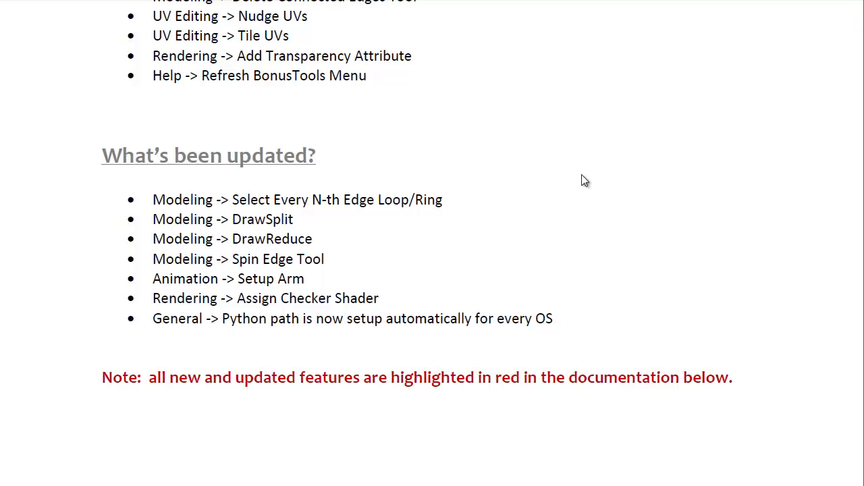
{"action": "scroll", "coordinate": [527, 233], "scroll_direction": "up", "scroll_amount": 4}
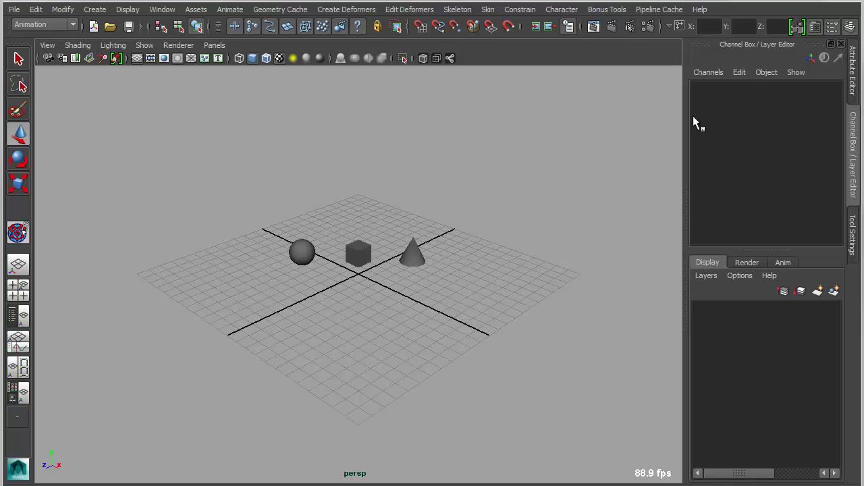
Switch to Maya and float the Bonus Tools Modify commands in their own window beside the viewport
{"action": "left_click", "coordinate": [603, 10]}
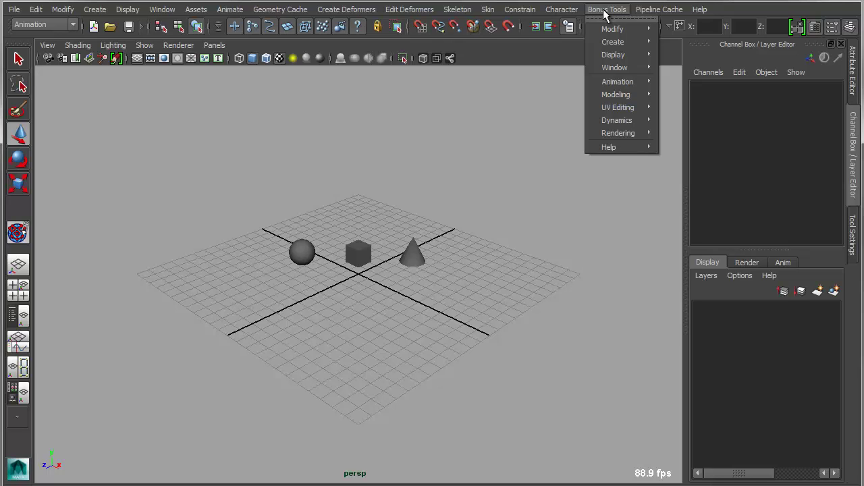
{"action": "mouse_move", "coordinate": [601, 45]}
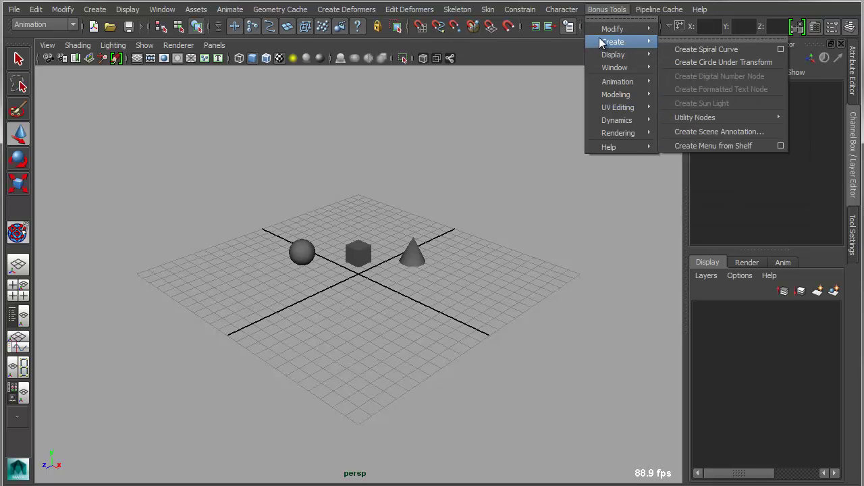
{"action": "mouse_move", "coordinate": [601, 29]}
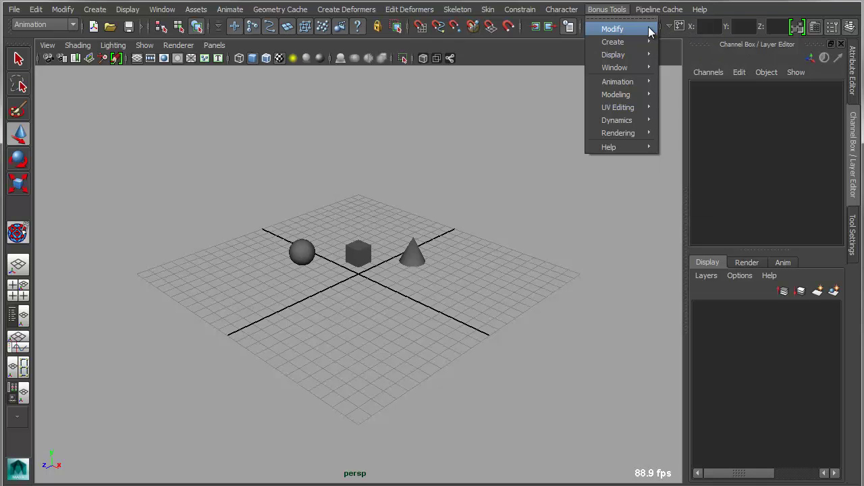
{"action": "left_click", "coordinate": [689, 28]}
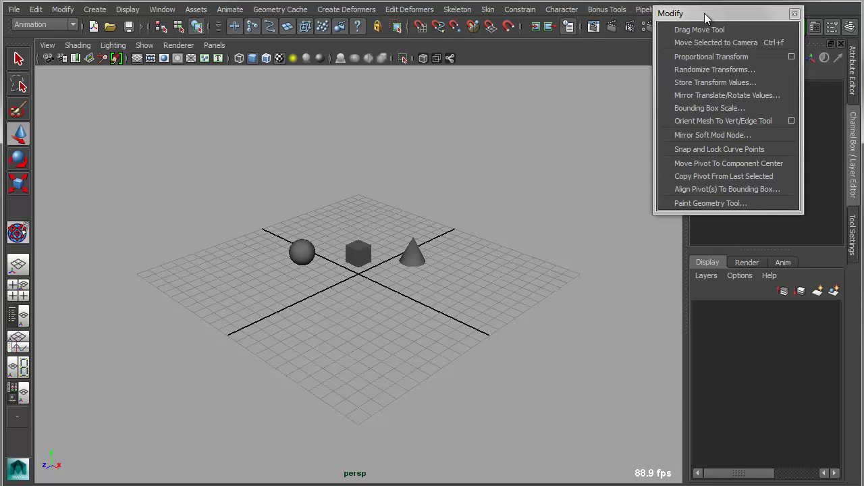
{"action": "left_click_drag", "start_coordinate": [706, 13], "coordinate": [764, 14]}
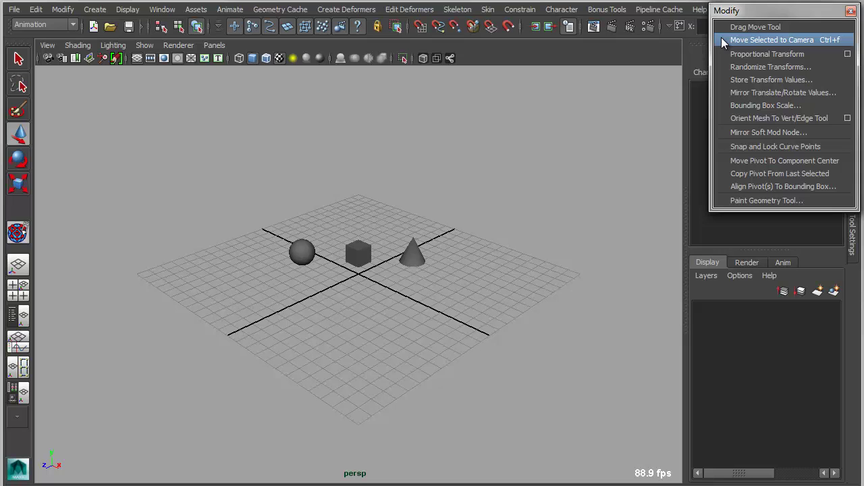
Select the cone and frame the perspective view on it to examine how the camera moves
{"action": "left_click_drag", "start_coordinate": [442, 328], "coordinate": [411, 251], "text": "alt"}
{"action": "left_click", "coordinate": [411, 251]}
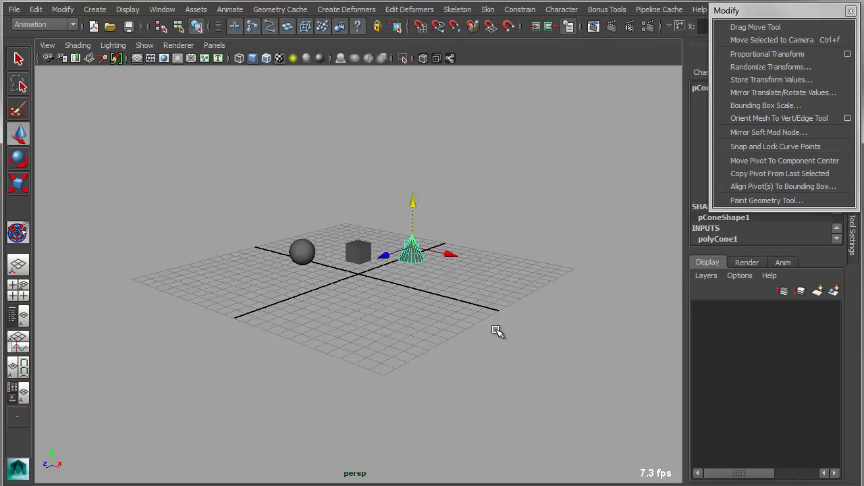
{"action": "key", "text": "f"}
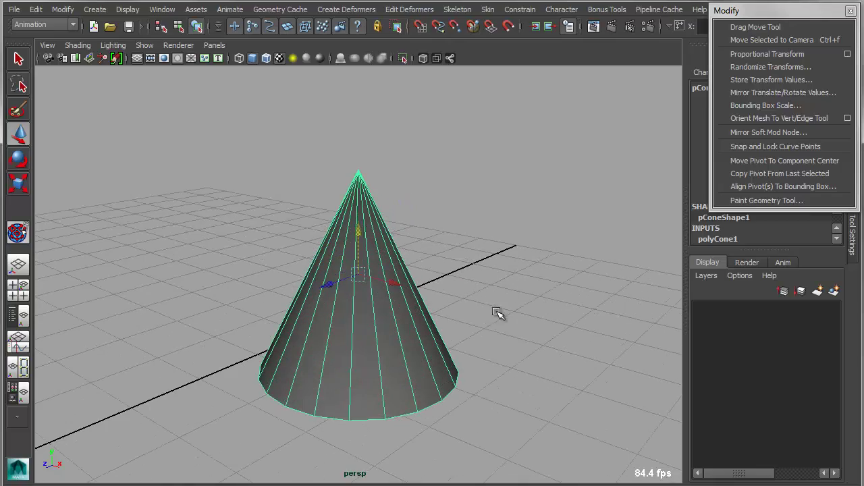
{"action": "left_click_drag", "start_coordinate": [498, 328], "coordinate": [461, 307], "text": "alt"}
{"action": "right_click_drag", "start_coordinate": [462, 307], "coordinate": [149, 280], "text": "alt"}
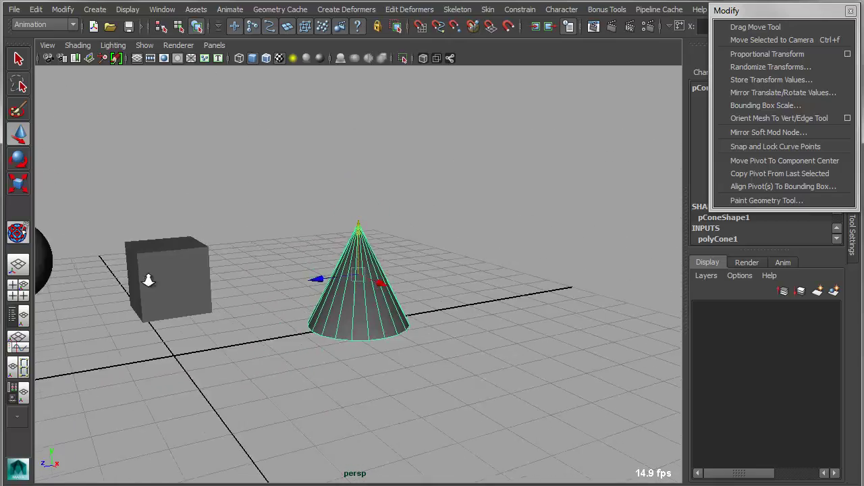
{"action": "right_click_drag", "start_coordinate": [513, 307], "coordinate": [441, 298], "text": "alt"}
Bring the cone in front of the current perspective camera using Move Selected to Camera
{"action": "left_click", "coordinate": [515, 284]}
{"action": "middle_click_drag", "start_coordinate": [516, 307], "coordinate": [368, 302], "text": "alt"}
{"action": "left_click_drag", "start_coordinate": [372, 303], "coordinate": [398, 294], "text": "alt"}
{"action": "right_click_drag", "start_coordinate": [378, 296], "coordinate": [331, 295], "text": "alt"}
{"action": "left_click_drag", "start_coordinate": [353, 289], "coordinate": [245, 250], "text": "alt"}
{"action": "left_click", "coordinate": [268, 266]}
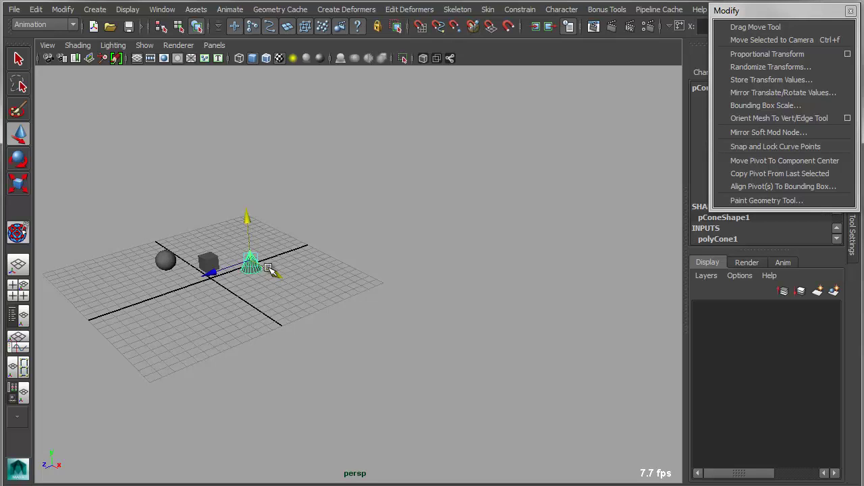
{"action": "left_click", "coordinate": [783, 39]}
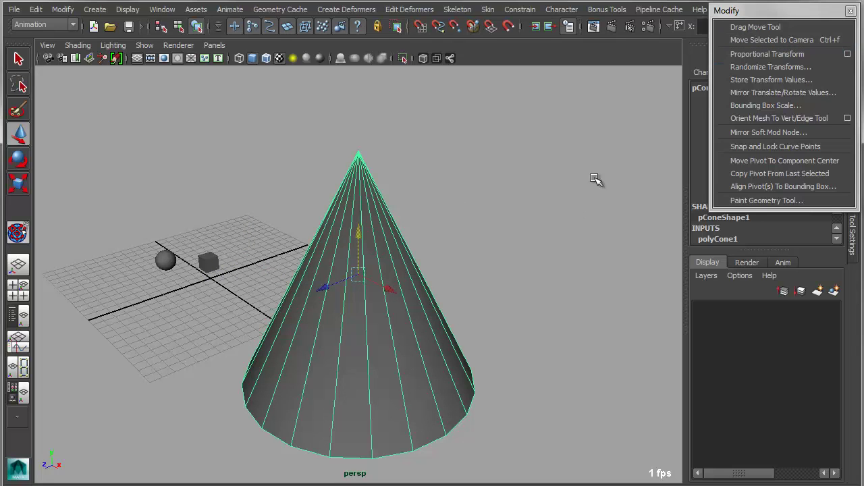
Select the sphere and cube together and move both to the camera with Move Selected to Camera
{"action": "left_click", "coordinate": [465, 263]}
{"action": "right_click_drag", "start_coordinate": [485, 303], "coordinate": [377, 302], "text": "alt"}
{"action": "middle_click_drag", "start_coordinate": [376, 301], "coordinate": [466, 267], "text": "alt"}
{"action": "right_click_drag", "start_coordinate": [407, 263], "coordinate": [334, 264], "text": "alt"}
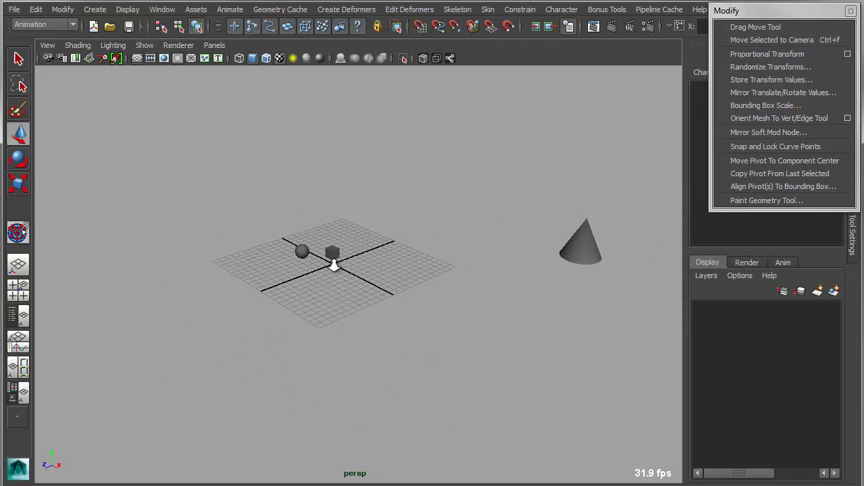
{"action": "left_click_drag", "start_coordinate": [295, 237], "coordinate": [376, 282]}
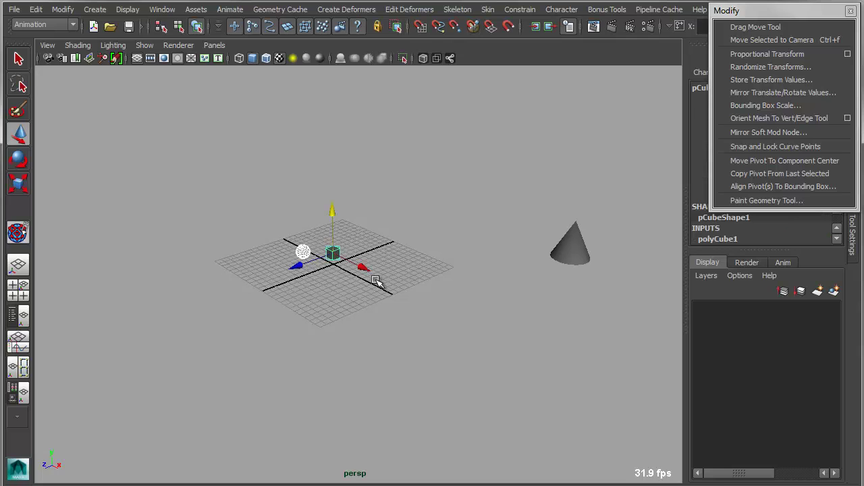
{"action": "key", "text": "f"}
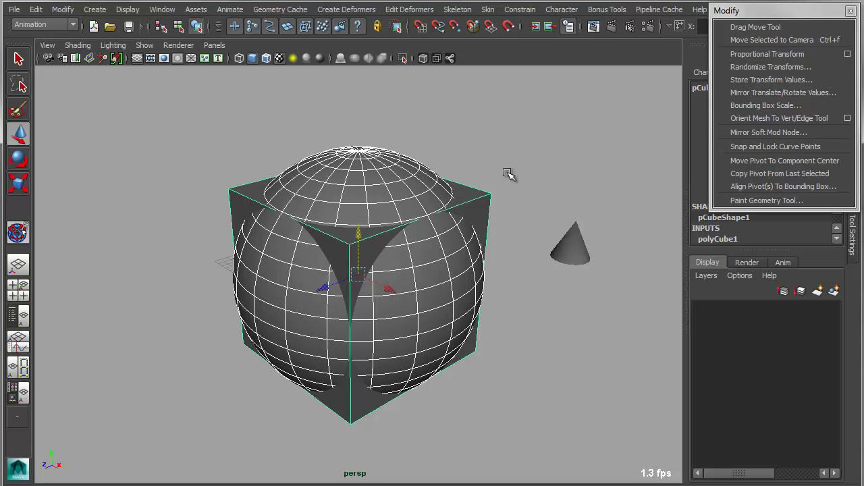
{"action": "right_click_drag", "start_coordinate": [508, 174], "coordinate": [541, 249], "text": "alt"}
{"action": "left_click_drag", "start_coordinate": [541, 249], "coordinate": [562, 234], "text": "alt"}
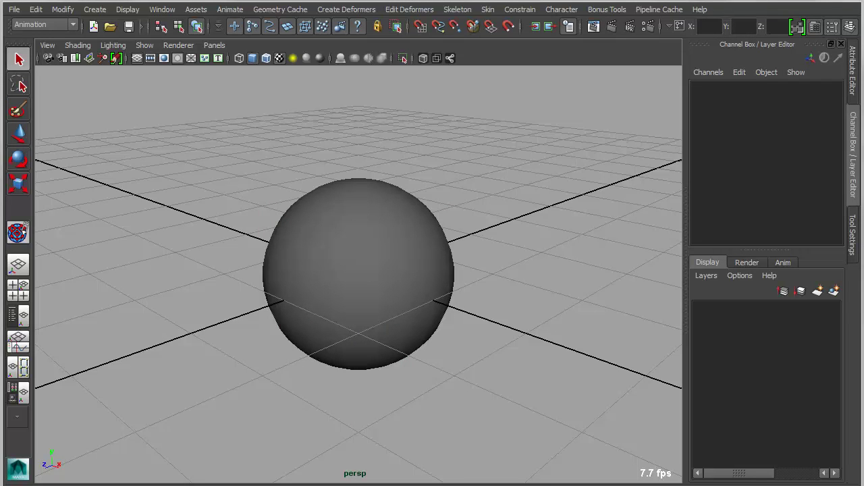
Select the sphere at the grid centre and float the Bonus Tools Modeling commands in a window beside the viewport
{"action": "scroll", "coordinate": [358, 274], "scroll_direction": "up", "scroll_amount": 4}
{"action": "left_click", "coordinate": [357, 274]}
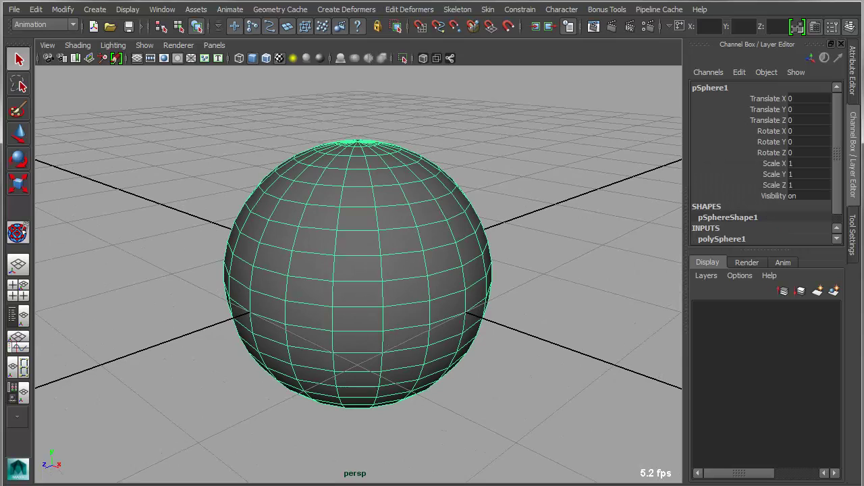
{"action": "scroll", "coordinate": [358, 273], "scroll_direction": "up", "scroll_amount": 1}
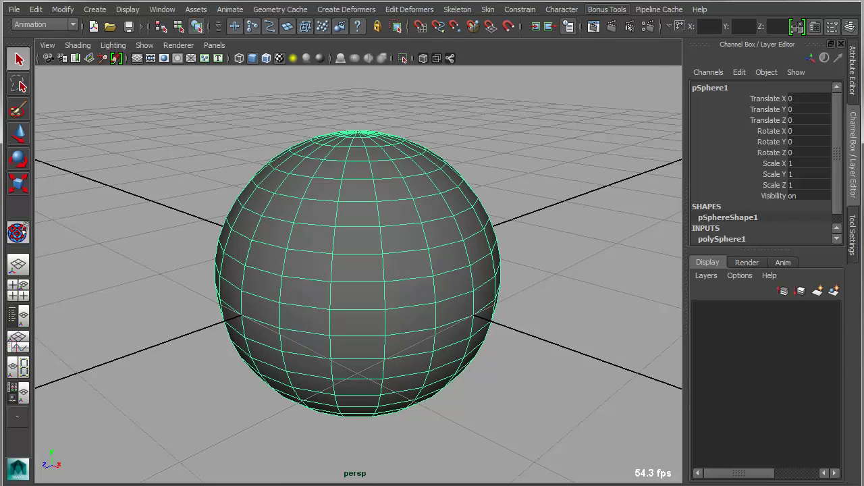
{"action": "left_click", "coordinate": [607, 9]}
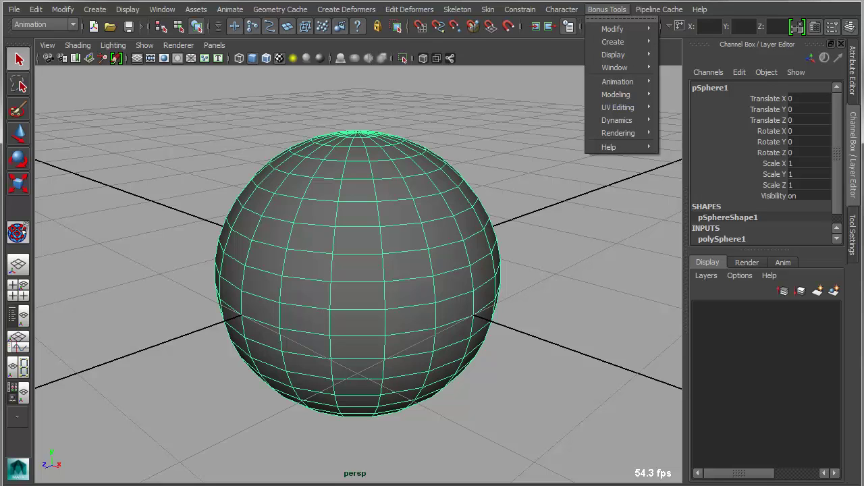
{"action": "mouse_move", "coordinate": [616, 94]}
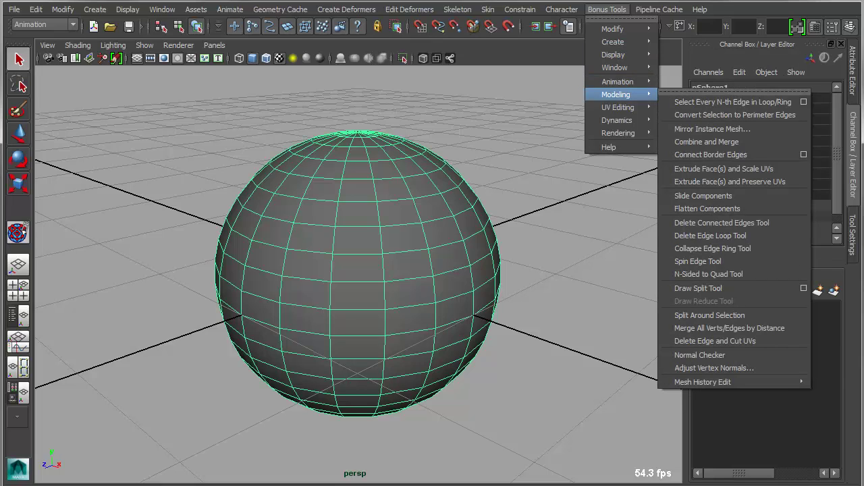
{"action": "left_click", "coordinate": [734, 91]}
{"action": "left_click_drag", "start_coordinate": [734, 79], "coordinate": [776, 14]}
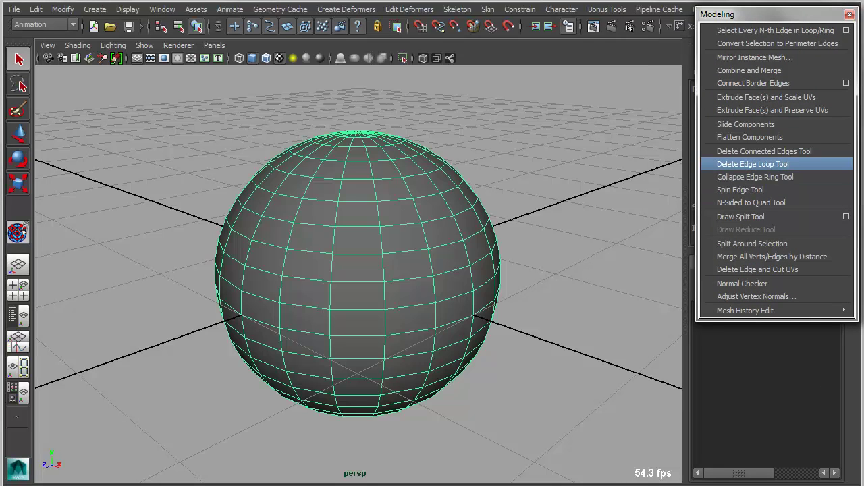
Remove several horizontal edge loops around the sphere's middle with the Delete Edge Loop Tool
{"action": "left_click", "coordinate": [753, 164]}
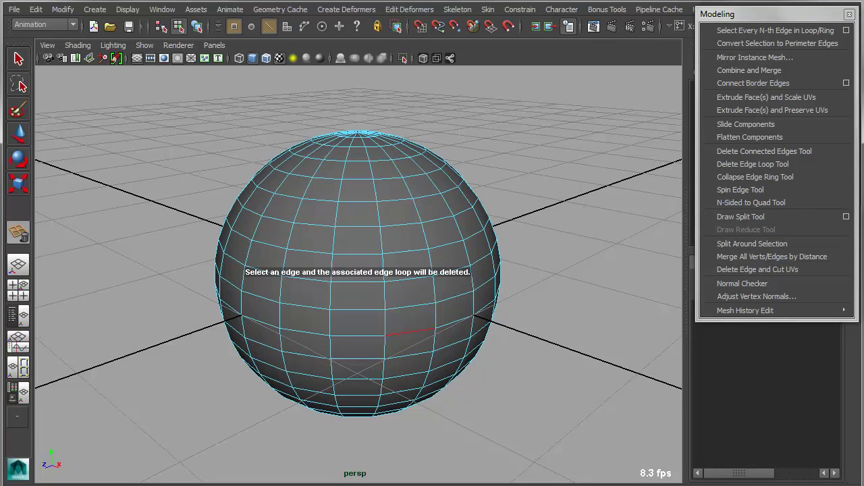
{"action": "scroll", "coordinate": [331, 297], "scroll_direction": "up", "scroll_amount": 4}
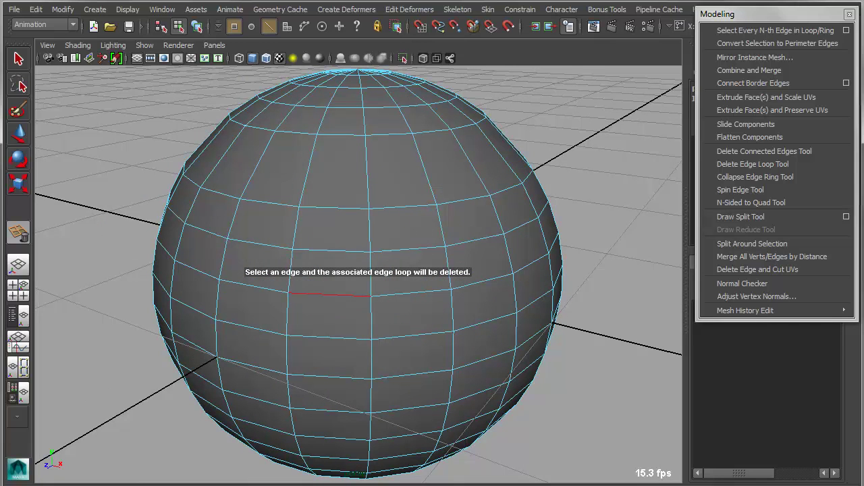
{"action": "left_click", "coordinate": [329, 294]}
{"action": "left_click", "coordinate": [328, 377]}
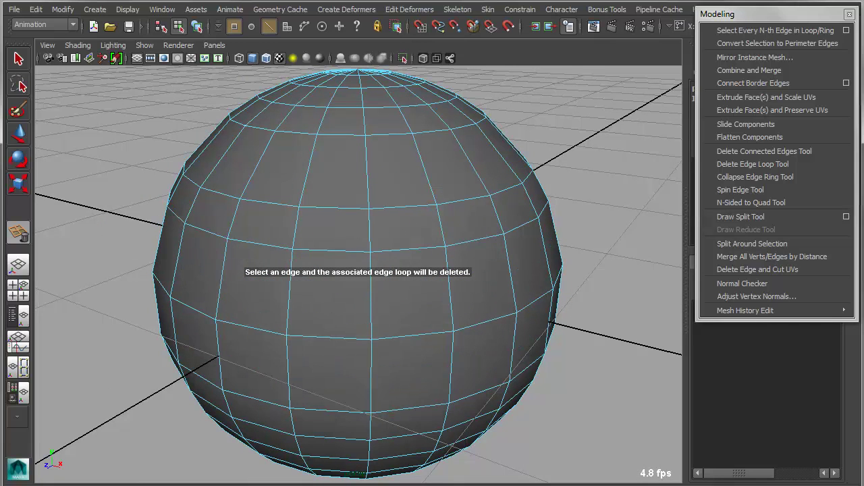
{"action": "left_click_drag", "start_coordinate": [328, 376], "coordinate": [343, 331], "text": "alt"}
{"action": "left_click", "coordinate": [344, 368]}
{"action": "left_click_drag", "start_coordinate": [385, 367], "coordinate": [317, 410], "text": "alt"}
{"action": "left_click", "coordinate": [308, 246]}
{"action": "left_click_drag", "start_coordinate": [358, 226], "coordinate": [410, 229], "text": "alt"}
Try deleting two vertical edge loops on the sphere
{"action": "left_click", "coordinate": [403, 172]}
{"action": "left_click", "coordinate": [304, 148]}
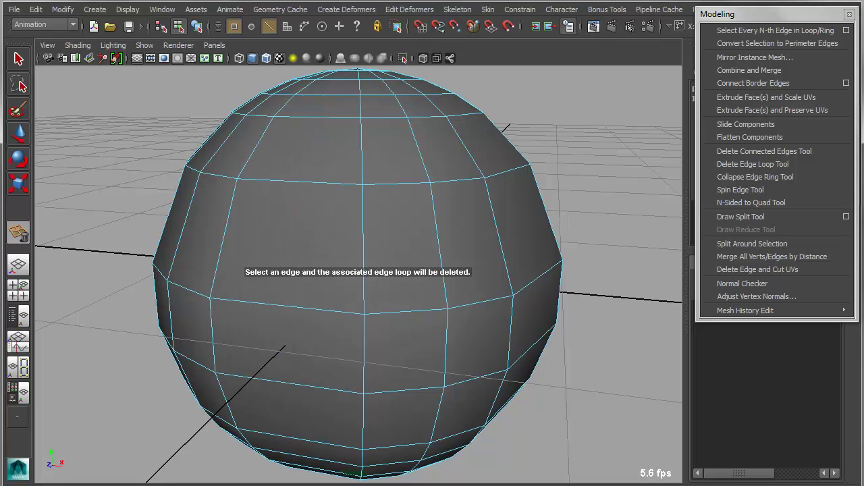
{"action": "key", "text": "ctrl+z"}
{"action": "key", "text": "ctrl+z"}
Collapse a horizontal band and adjacent vertical strips of the sphere's faces with the Collapse Edge Ring Tool
{"action": "left_click_drag", "start_coordinate": [338, 202], "coordinate": [307, 215], "text": "alt"}
{"action": "scroll", "coordinate": [357, 270], "scroll_direction": "down", "scroll_amount": 1}
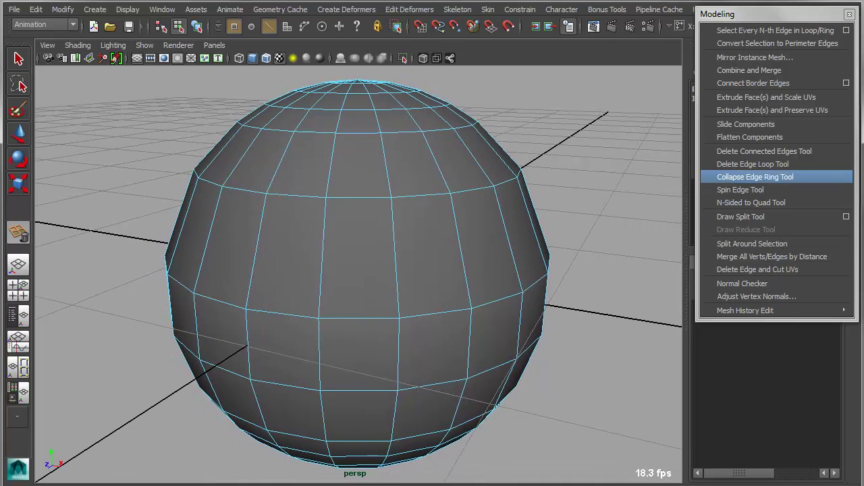
{"action": "left_click", "coordinate": [755, 176]}
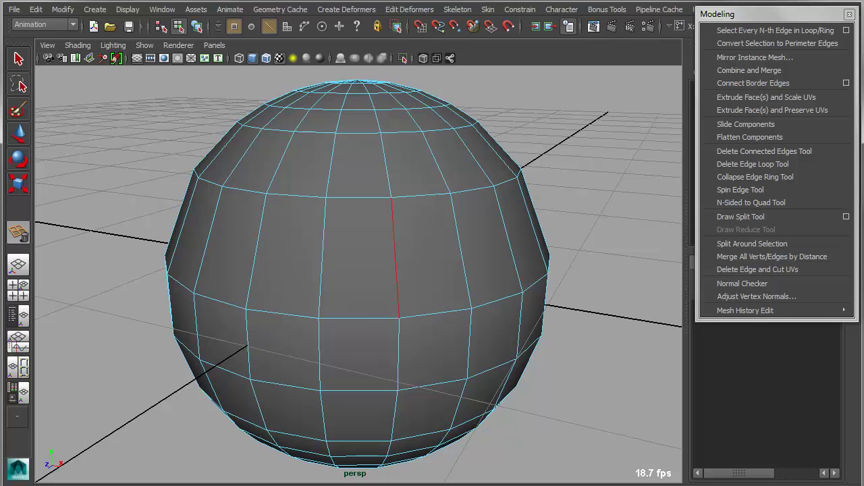
{"action": "left_click", "coordinate": [394, 256]}
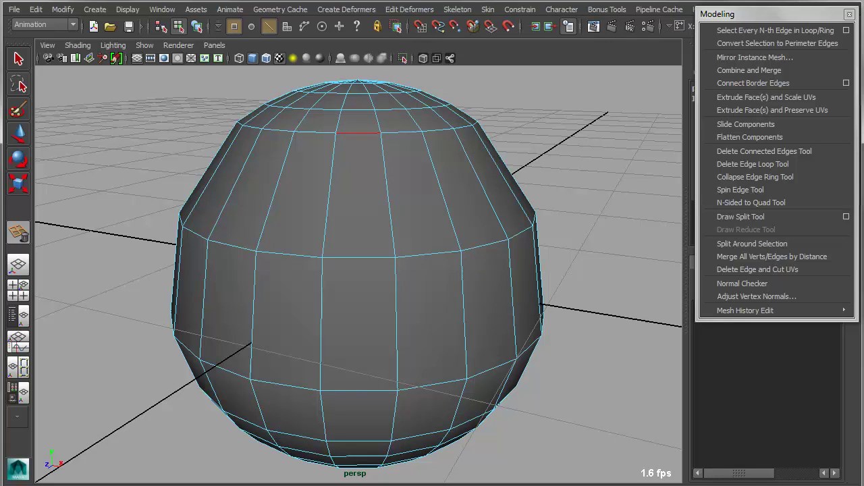
{"action": "left_click", "coordinate": [358, 133]}
{"action": "left_click", "coordinate": [231, 245]}
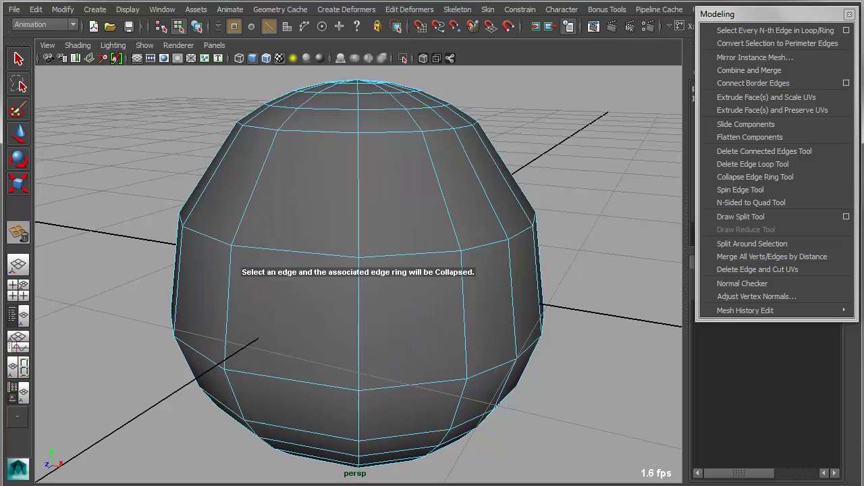
{"action": "left_click", "coordinate": [294, 251]}
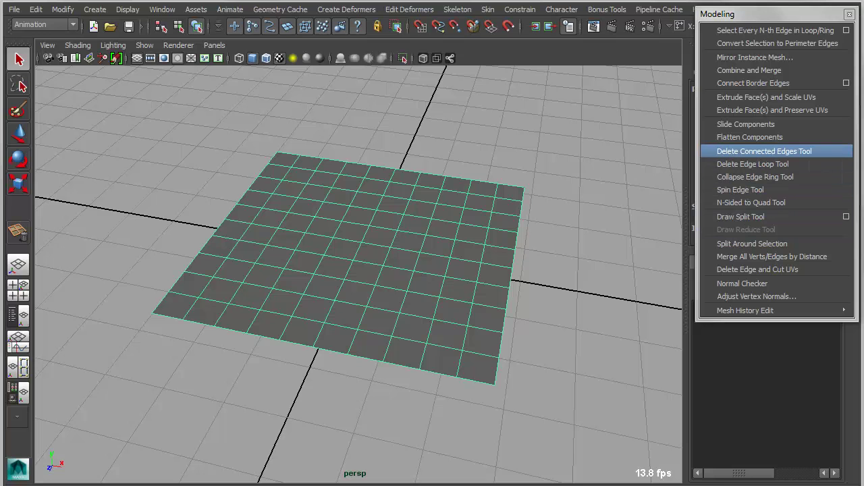
Delete the edges around two interior vertices in the plane's upper area with the Delete Connected Edges Tool
{"action": "left_click", "coordinate": [764, 151]}
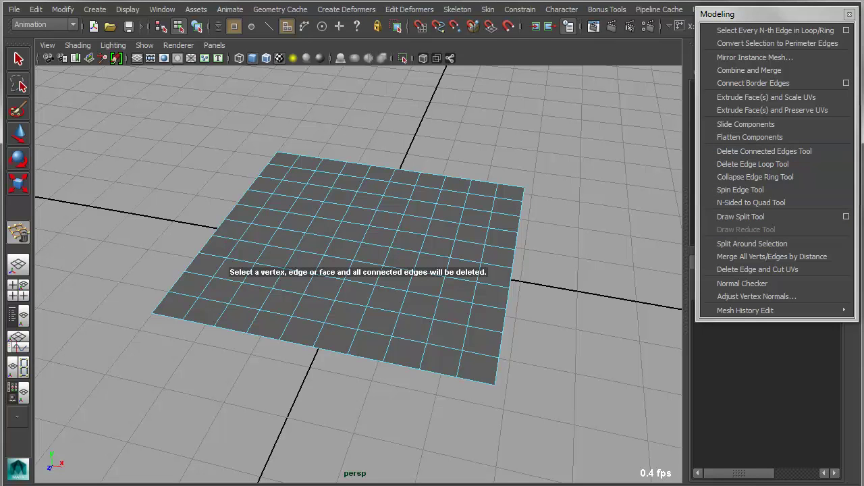
{"action": "left_click_drag", "start_coordinate": [508, 206], "coordinate": [560, 270], "text": "alt"}
{"action": "middle_click_drag", "start_coordinate": [526, 223], "coordinate": [541, 280], "text": "alt"}
{"action": "right_click_drag", "start_coordinate": [432, 257], "coordinate": [523, 260], "text": "alt"}
{"action": "left_click_drag", "start_coordinate": [433, 227], "coordinate": [275, 222]}
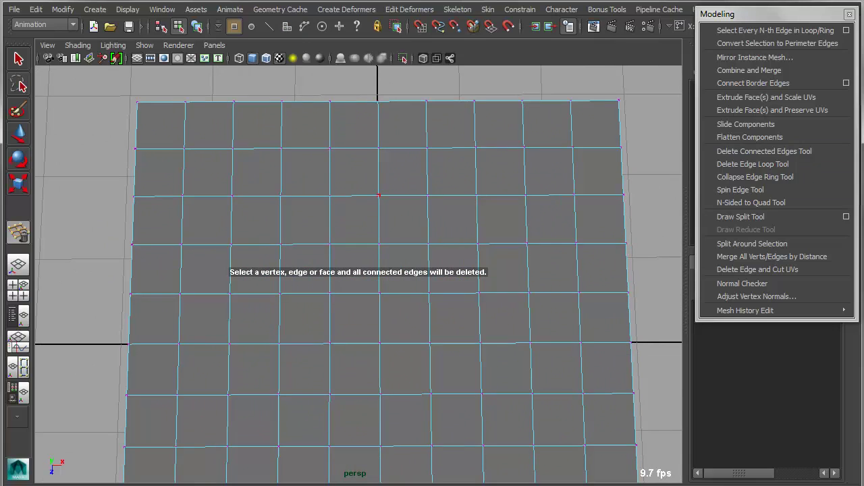
{"action": "left_click", "coordinate": [378, 195]}
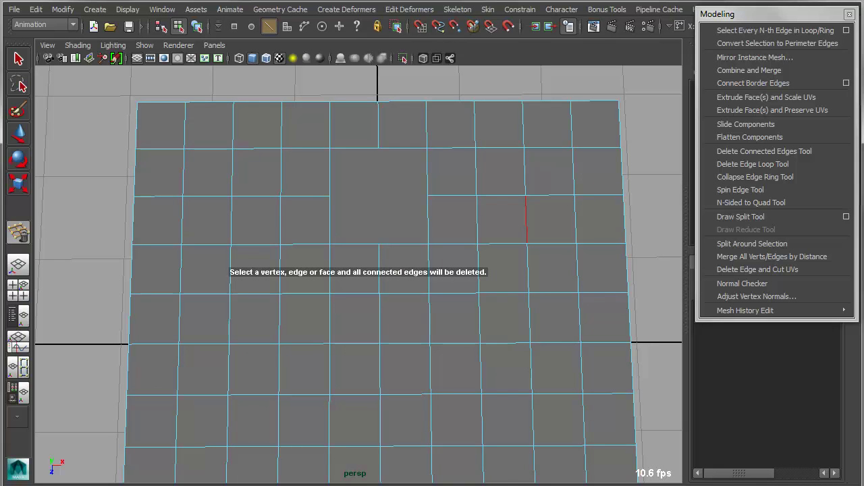
{"action": "right_click_drag", "start_coordinate": [524, 196], "coordinate": [571, 213]}
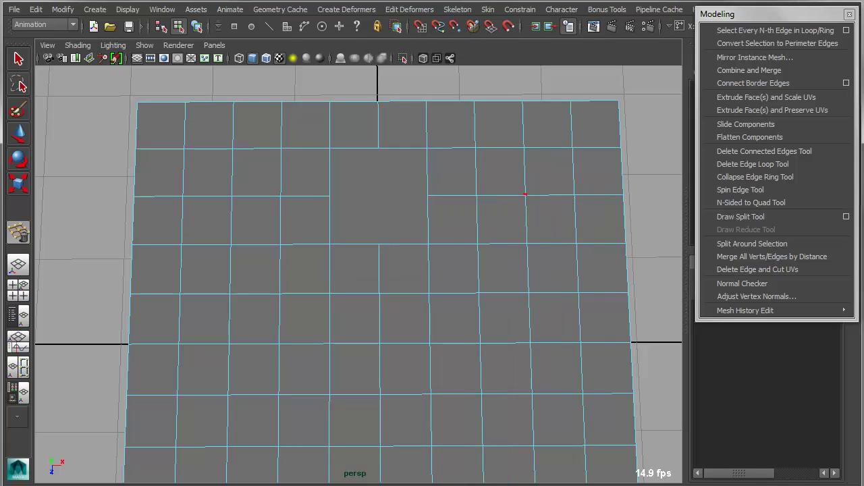
{"action": "key", "text": "g"}
{"action": "left_click", "coordinate": [526, 196]}
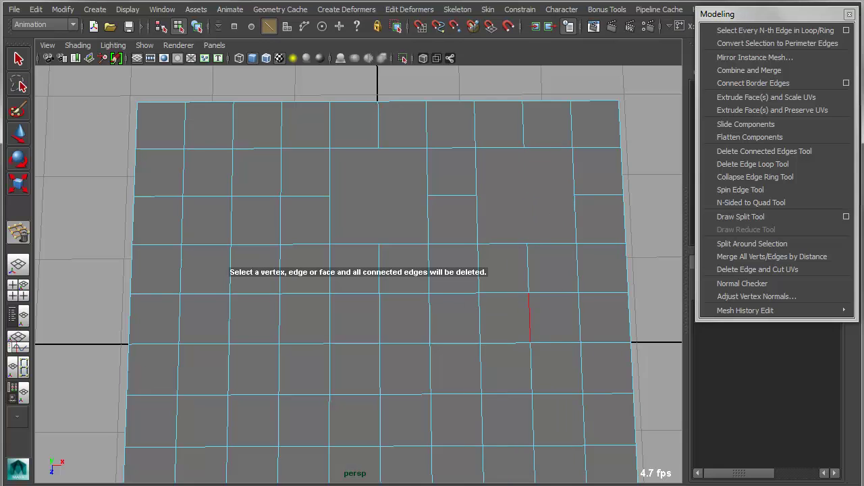
Delete the edges connected to one interior edge, to a row of three faces in the plane's lower area, and to another vertex
{"action": "middle_click_drag", "start_coordinate": [530, 319], "coordinate": [557, 243], "text": "alt"}
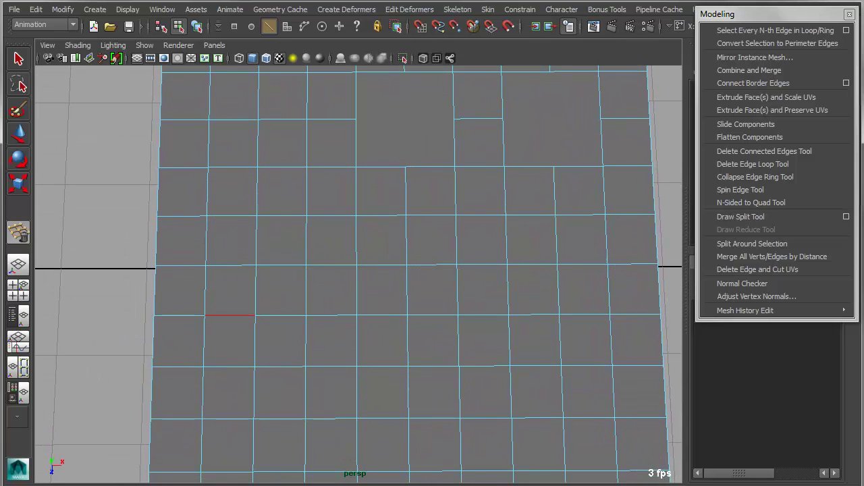
{"action": "left_click", "coordinate": [280, 315]}
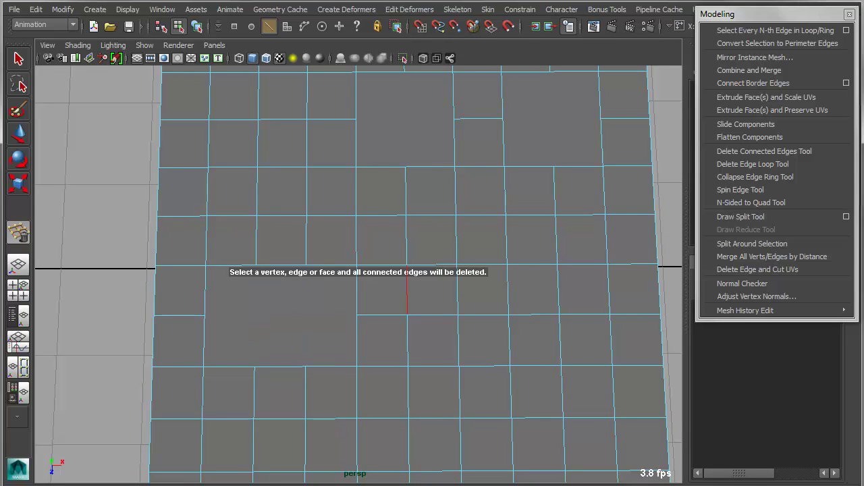
{"action": "middle_click_drag", "start_coordinate": [460, 392], "coordinate": [392, 344], "text": "alt"}
{"action": "key", "text": "F11"}
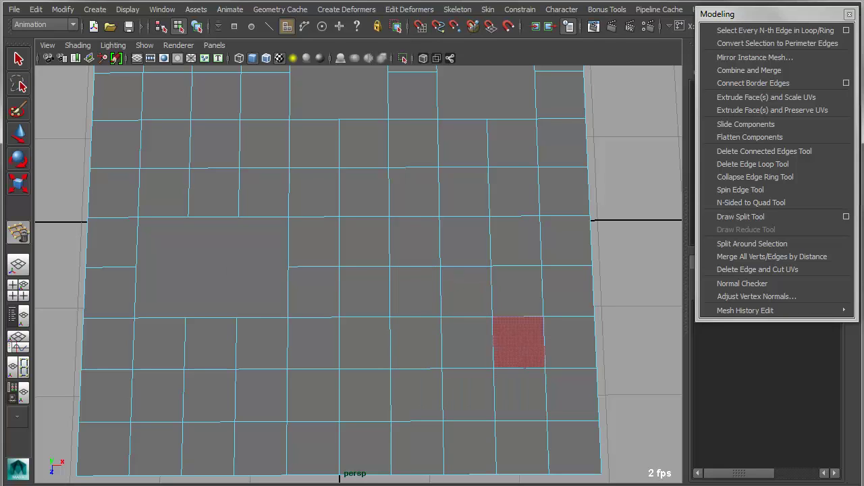
{"action": "left_click", "coordinate": [468, 341]}
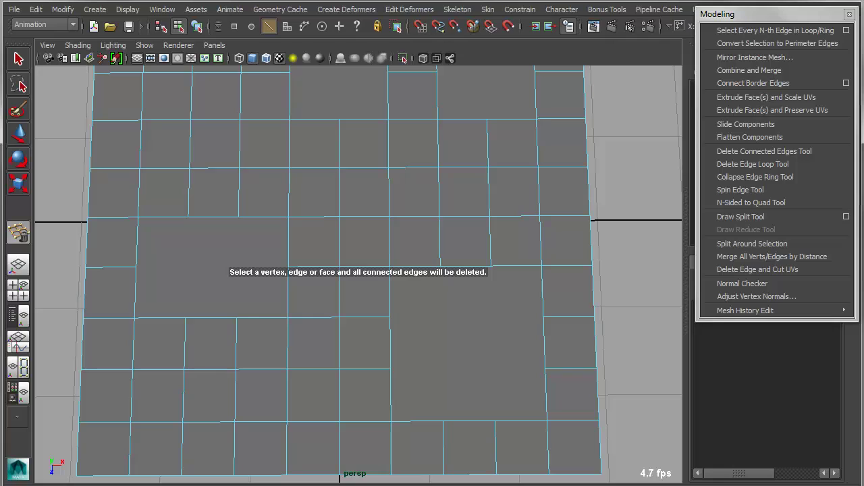
{"action": "left_click", "coordinate": [363, 343]}
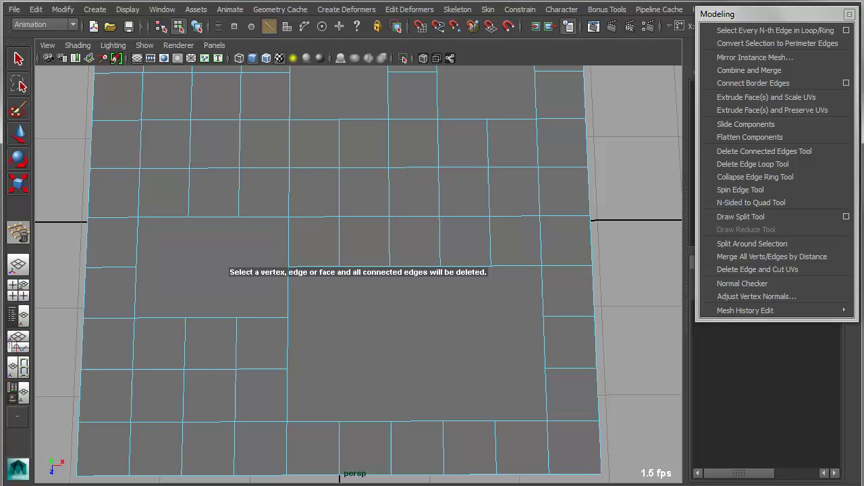
{"action": "left_click", "coordinate": [262, 343]}
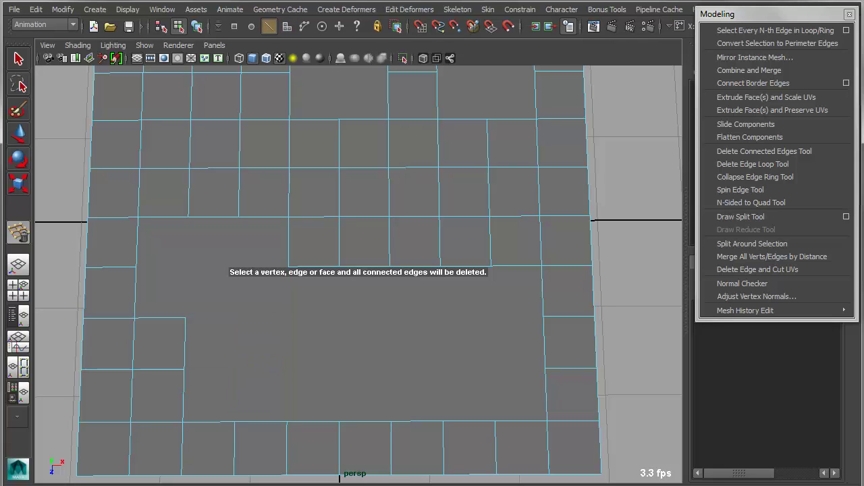
{"action": "right_click_drag", "start_coordinate": [328, 297], "coordinate": [273, 295]}
{"action": "left_click", "coordinate": [288, 267]}
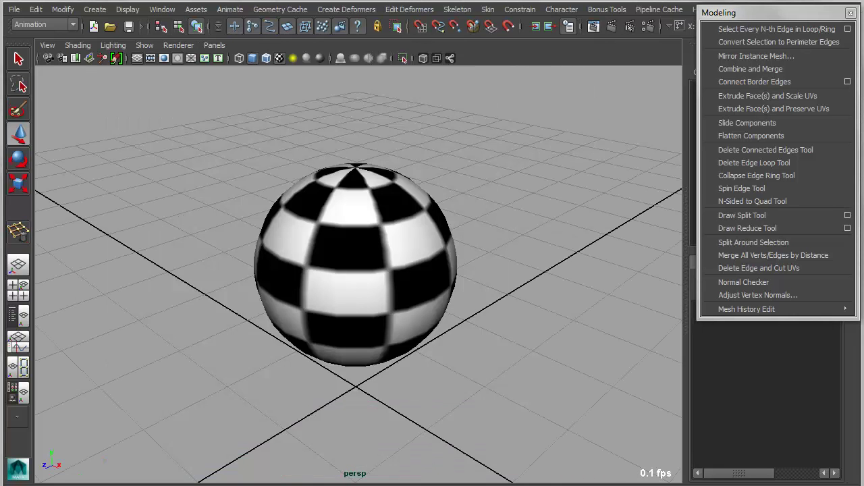
Select a vertical strip of faces down the front of the checkered sphere, plus a side face at each end
{"action": "right_click_drag", "start_coordinate": [243, 281], "coordinate": [329, 289], "text": "alt"}
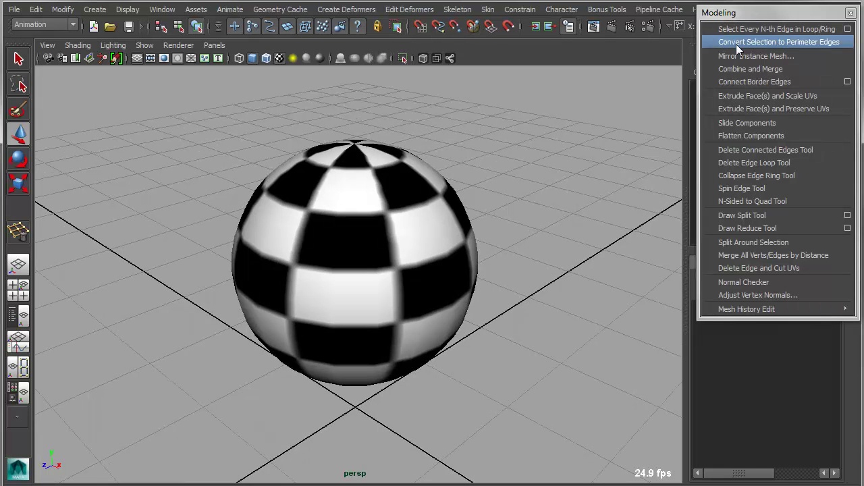
{"action": "left_click", "coordinate": [283, 257]}
{"action": "mouse_move", "coordinate": [285, 258]}
{"action": "left_mouse_down", "text": "alt"}
{"action": "mouse_move", "coordinate": [270, 272]}
{"action": "mouse_move", "coordinate": [299, 268]}
{"action": "left_mouse_up", "text": "alt"}
{"action": "right_click_drag", "start_coordinate": [299, 268], "coordinate": [374, 256], "text": "alt"}
{"action": "right_click_drag", "start_coordinate": [409, 181], "coordinate": [407, 241]}
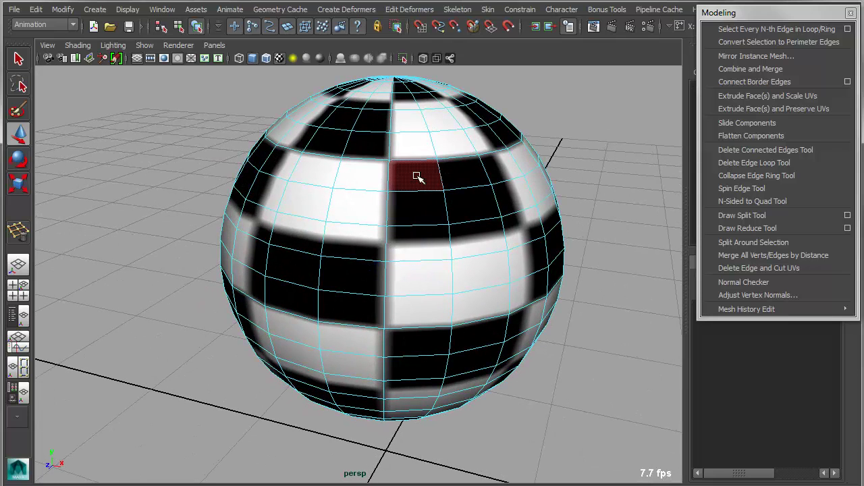
{"action": "left_click", "coordinate": [416, 176]}
{"action": "left_click", "coordinate": [376, 153], "text": "shift"}
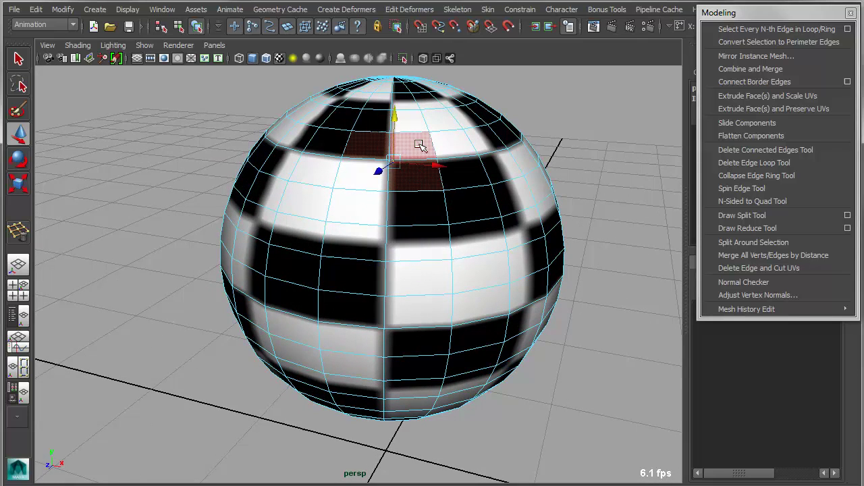
{"action": "left_click", "coordinate": [419, 144], "text": "shift"}
{"action": "left_click", "coordinate": [405, 210], "text": "shift"}
{"action": "left_click", "coordinate": [418, 245], "text": "shift"}
{"action": "left_click", "coordinate": [419, 276], "text": "shift"}
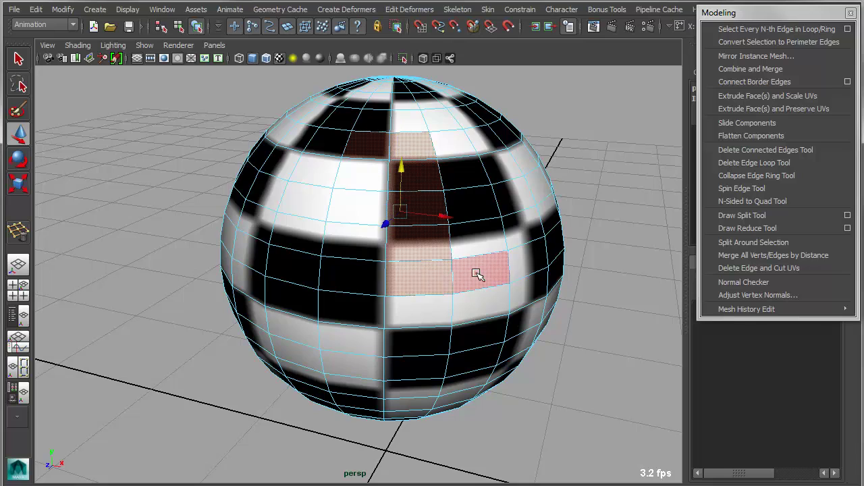
{"action": "left_click", "coordinate": [476, 273], "text": "shift"}
Turn on untextured shading and extend the face selection with neighbouring faces below and on both sides of the vertical strip
{"action": "key", "text": "5"}
{"action": "mouse_move", "coordinate": [476, 280]}
{"action": "left_mouse_down", "text": "alt"}
{"action": "mouse_move", "coordinate": [444, 289]}
{"action": "mouse_move", "coordinate": [445, 298]}
{"action": "left_mouse_up", "text": "alt"}
{"action": "left_click", "coordinate": [347, 352], "text": "shift"}
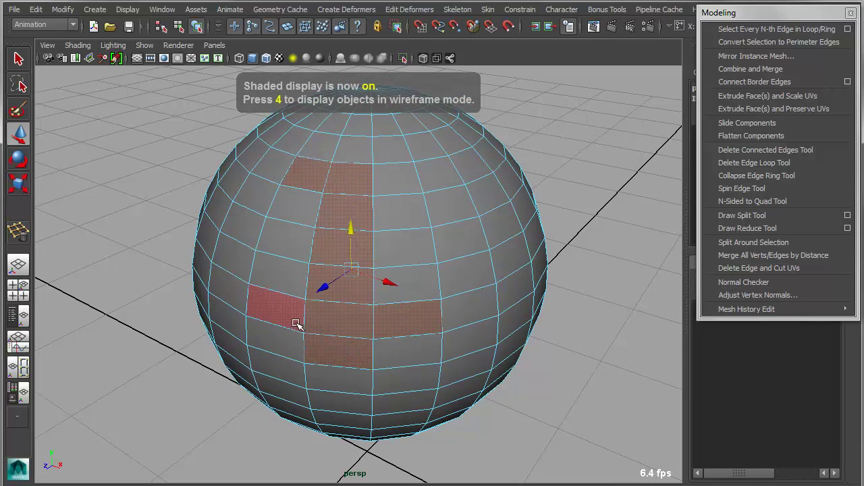
{"action": "left_click", "coordinate": [289, 305], "text": "shift"}
{"action": "left_click", "coordinate": [281, 270], "text": "shift"}
{"action": "left_click", "coordinate": [289, 251], "text": "shift"}
{"action": "left_click", "coordinate": [405, 247], "text": "shift"}
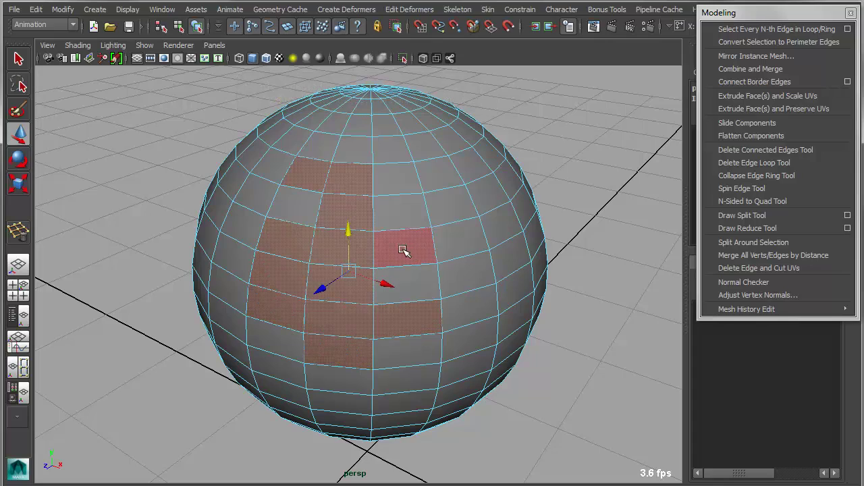
{"action": "left_click", "coordinate": [405, 285], "text": "shift"}
{"action": "left_click", "coordinate": [415, 347], "text": "shift"}
Convert the sphere's face selection to its perimeter edges
{"action": "left_click_drag", "start_coordinate": [414, 347], "coordinate": [380, 313], "text": "alt"}
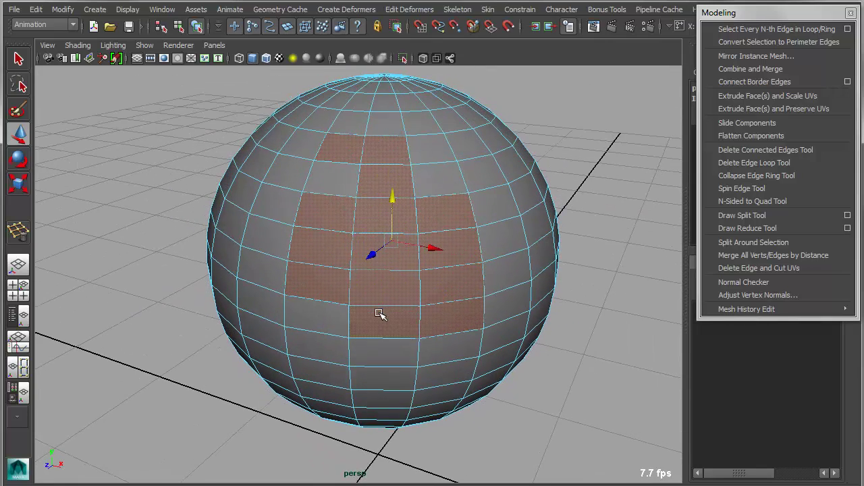
{"action": "left_click", "coordinate": [751, 42]}
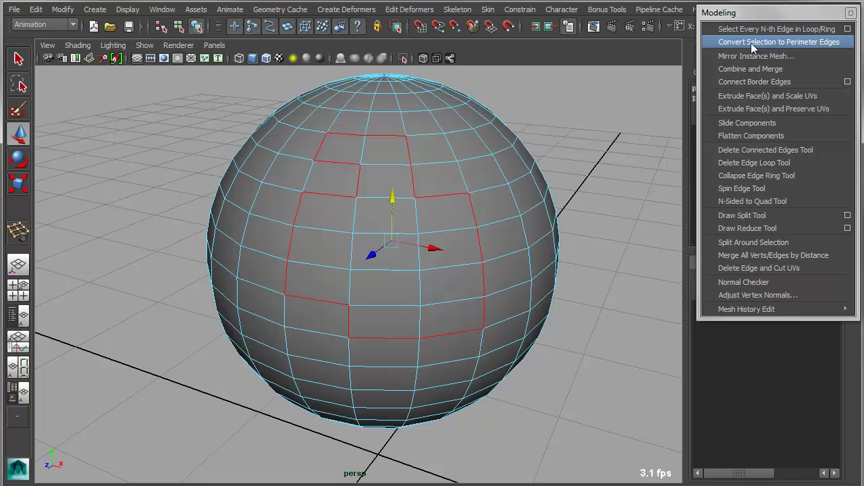
{"action": "left_click_drag", "start_coordinate": [474, 256], "coordinate": [405, 249], "text": "alt"}
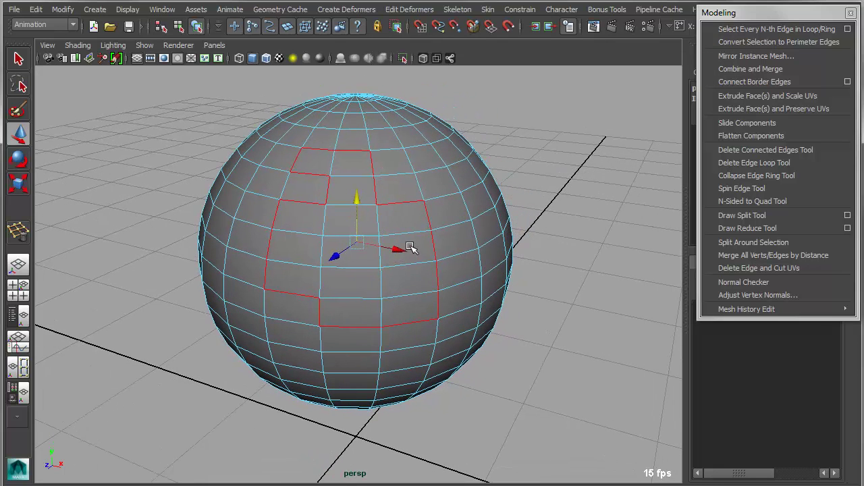
Try detaching the sphere's components along the selected perimeter edges and moving the enclosed patch away from the sphere
{"action": "right_click", "coordinate": [411, 248], "text": "ctrl"}
{"action": "right_click", "coordinate": [410, 248], "text": "shift"}
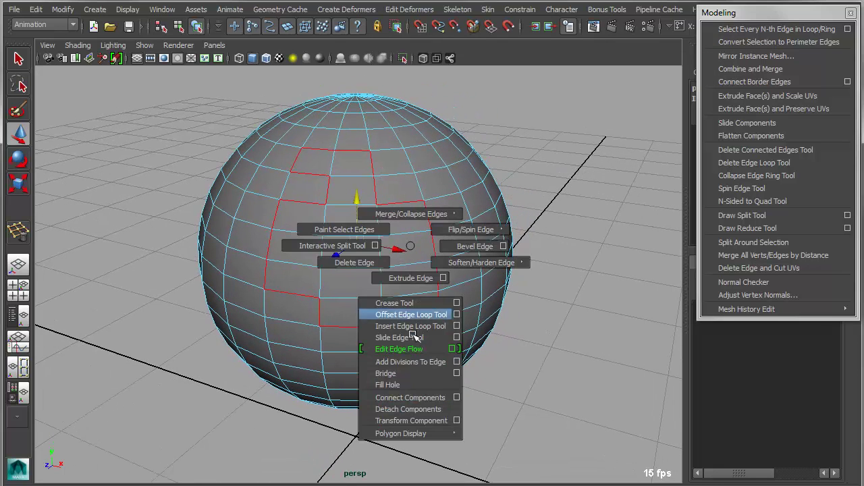
{"action": "left_click", "coordinate": [420, 409]}
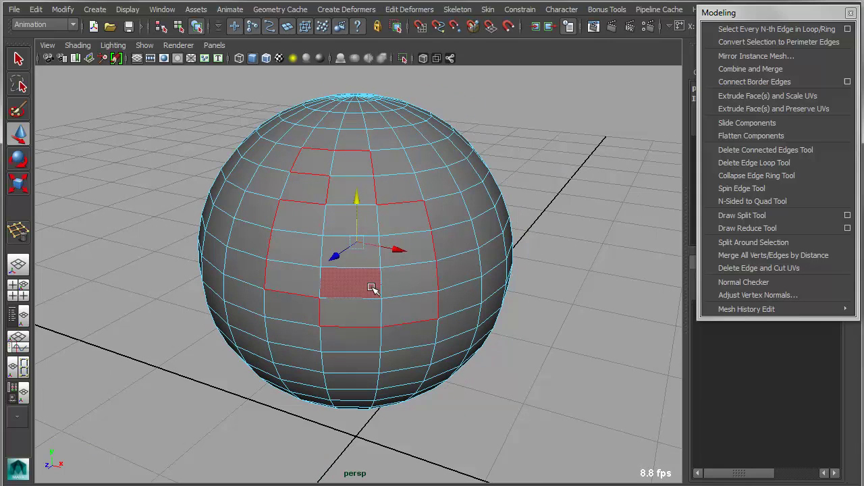
{"action": "double_click", "coordinate": [371, 287]}
{"action": "left_click_drag", "start_coordinate": [360, 247], "coordinate": [621, 367]}
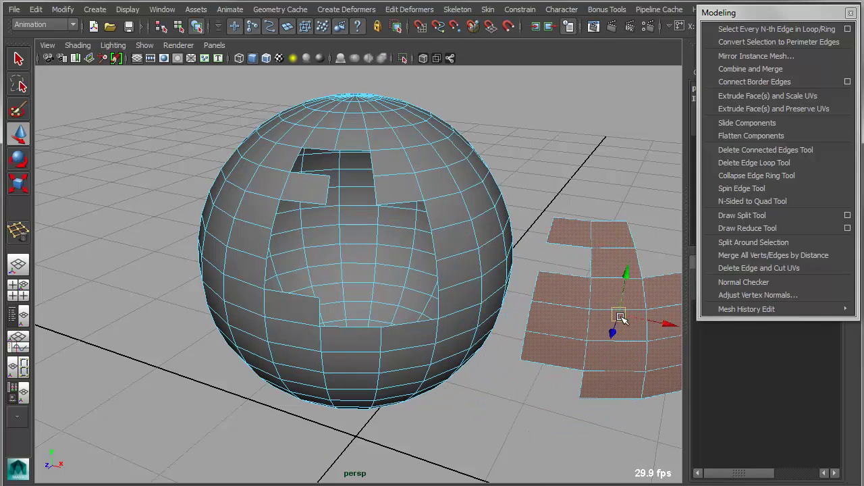
Undo the patch move and the face selection to return to the perimeter edge selection
{"action": "key", "text": "ctrl+z"}
{"action": "key", "text": "ctrl+z"}
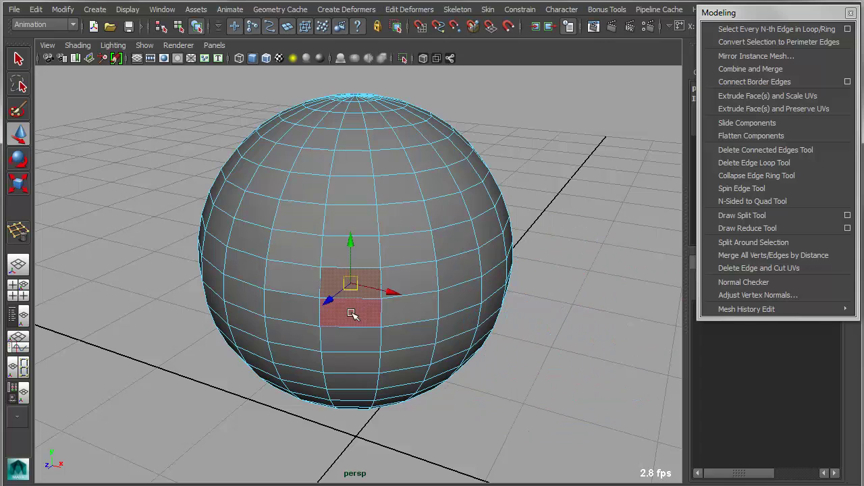
{"action": "key", "text": "ctrl+z"}
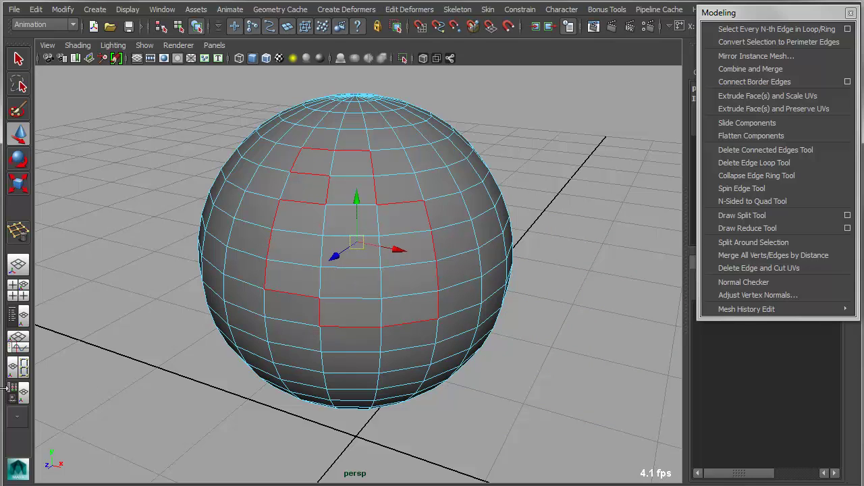
Display the sphere's whole UV layout beside the perspective view, with textured shading and highlighted texture borders
{"action": "left_click", "coordinate": [18, 368]}
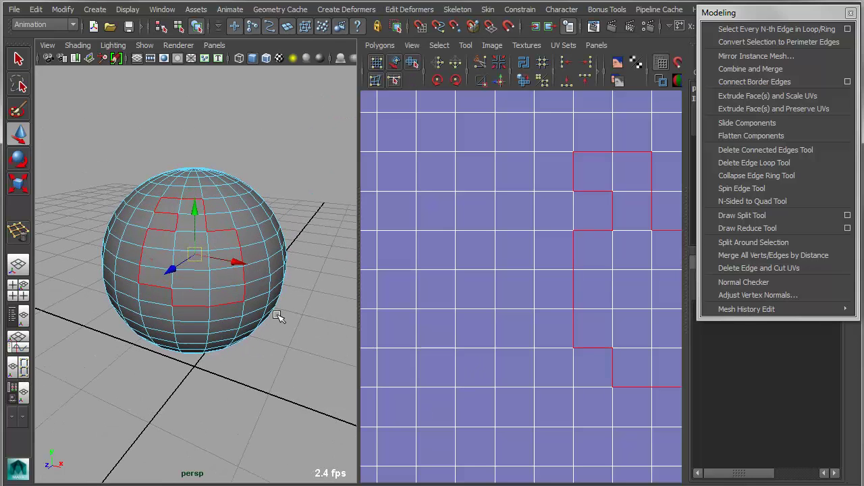
{"action": "key", "text": "6"}
{"action": "scroll", "coordinate": [544, 295], "scroll_direction": "down", "scroll_amount": 3}
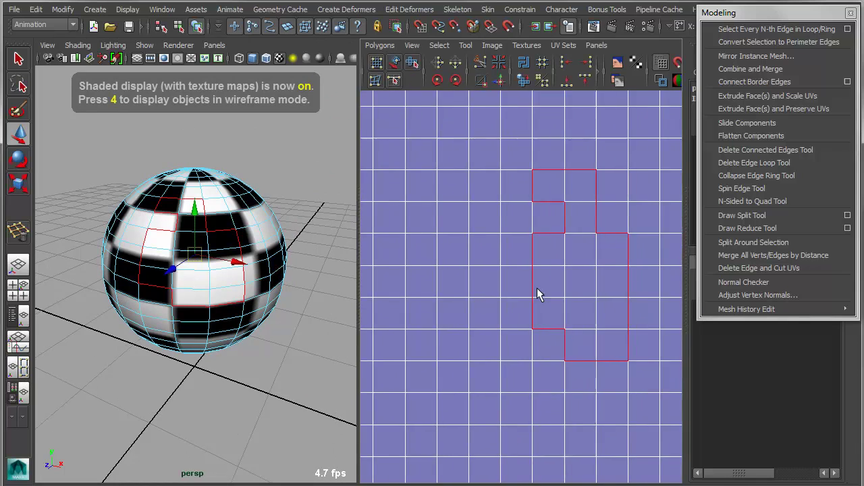
{"action": "right_click_drag", "start_coordinate": [537, 289], "coordinate": [359, 286], "text": "alt"}
{"action": "right_click_drag", "start_coordinate": [519, 278], "coordinate": [413, 294], "text": "alt"}
{"action": "middle_click_drag", "start_coordinate": [432, 288], "coordinate": [494, 242], "text": "alt"}
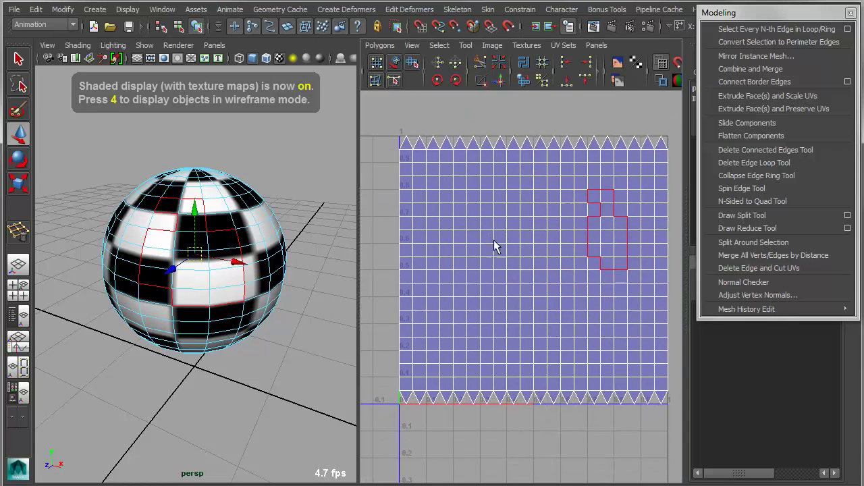
{"action": "left_click", "coordinate": [665, 81]}
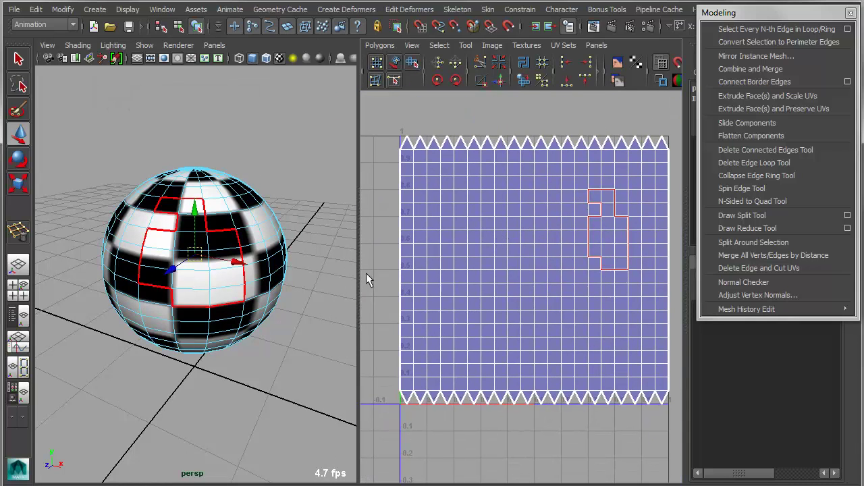
Undo the component detach and cut the sphere's UVs along the selected perimeter edges
{"action": "right_click_drag", "start_coordinate": [220, 277], "coordinate": [248, 286], "text": "alt"}
{"action": "key", "text": "z"}
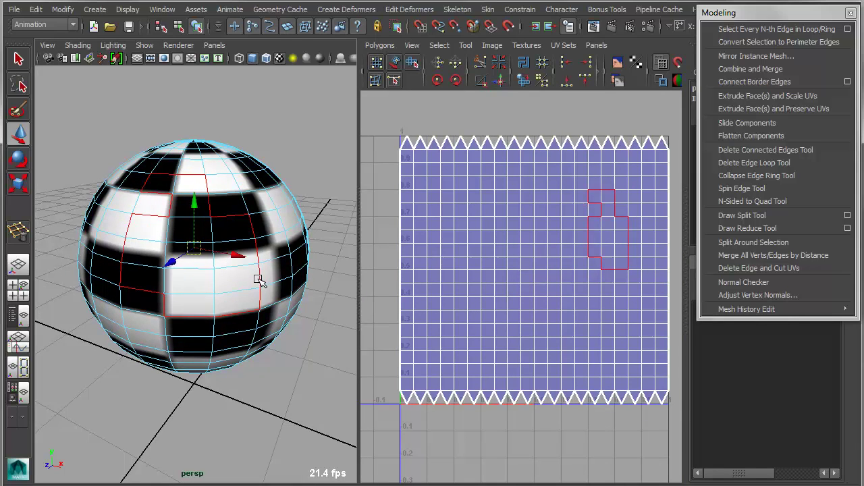
{"action": "left_click_drag", "start_coordinate": [252, 297], "coordinate": [264, 303], "text": "alt"}
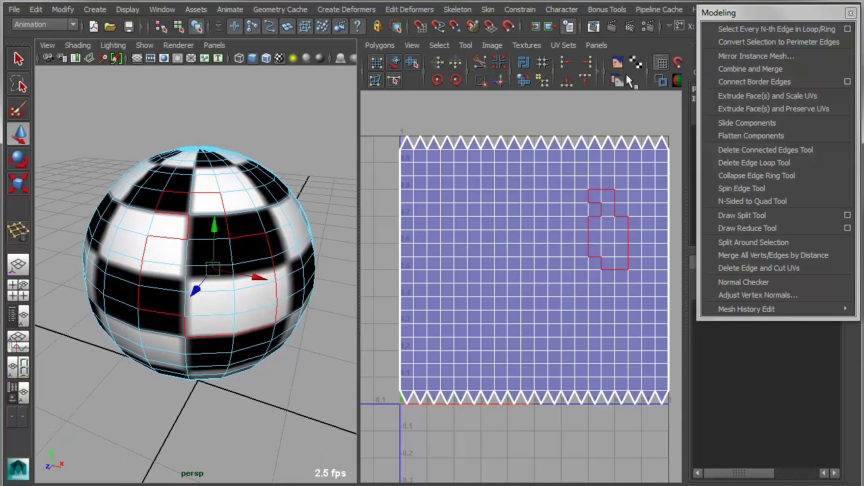
{"action": "left_click", "coordinate": [479, 63]}
Select all UVs of the cut-out patch in the UV layout
{"action": "scroll", "coordinate": [625, 255], "scroll_direction": "down", "scroll_amount": 1}
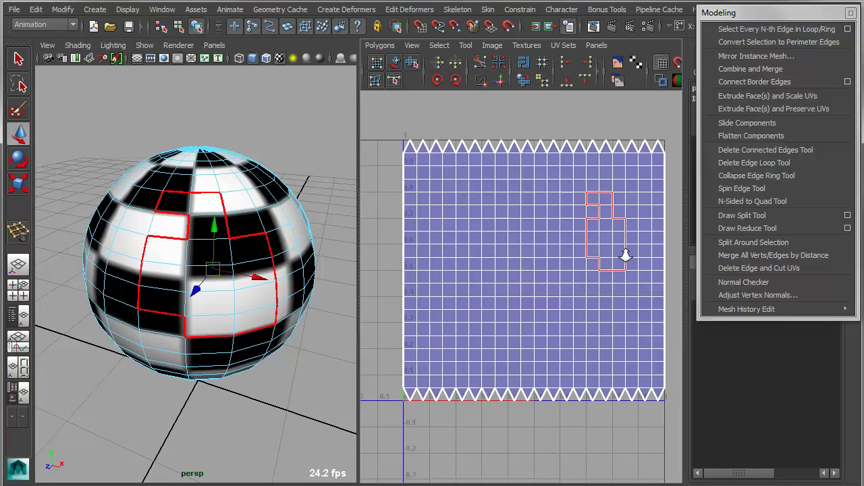
{"action": "scroll", "coordinate": [625, 255], "scroll_direction": "down", "scroll_amount": 1}
{"action": "right_click_drag", "start_coordinate": [611, 237], "coordinate": [652, 236]}
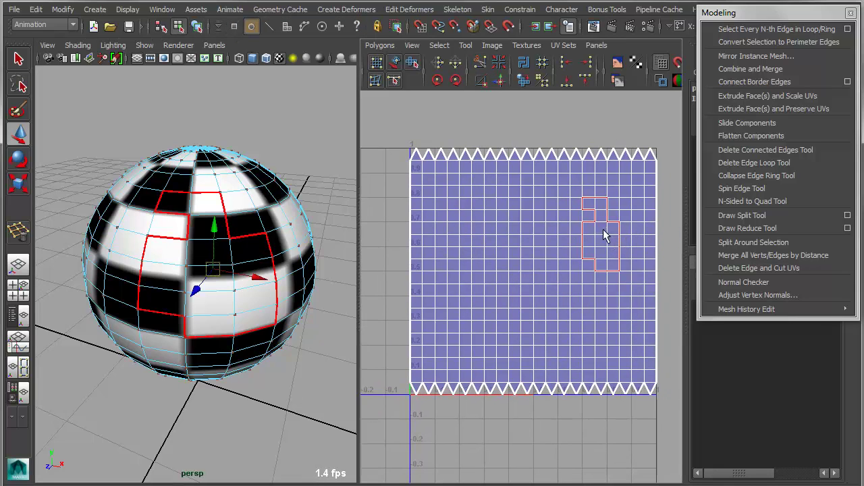
{"action": "left_click", "coordinate": [606, 235]}
{"action": "scroll", "coordinate": [581, 237], "scroll_direction": "down", "scroll_amount": 1}
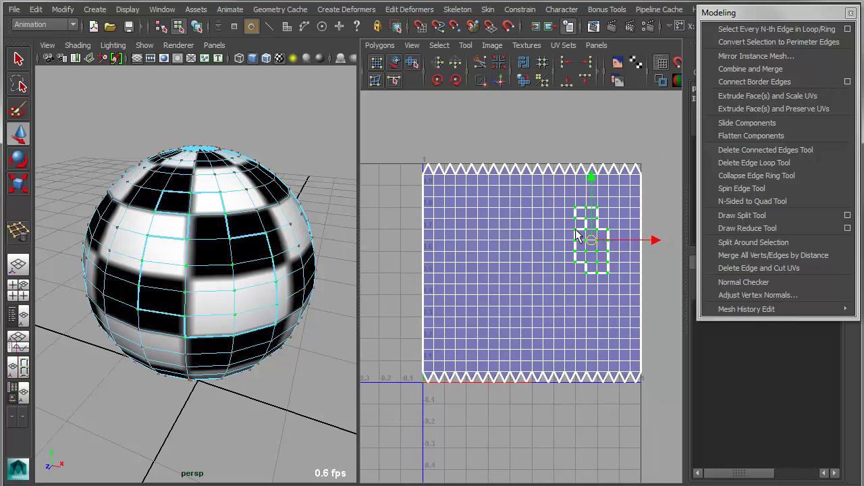
Move the cut-out patch's UVs above the rest of the sphere's layout and clear the selection
{"action": "left_click_drag", "start_coordinate": [577, 234], "coordinate": [484, 114]}
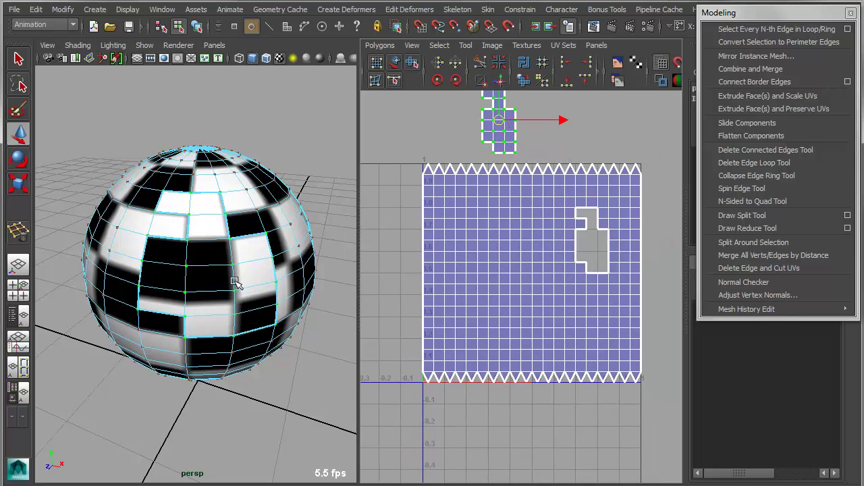
{"action": "scroll", "coordinate": [235, 283], "scroll_direction": "up", "scroll_amount": 1}
{"action": "scroll", "coordinate": [273, 316], "scroll_direction": "up", "scroll_amount": 2}
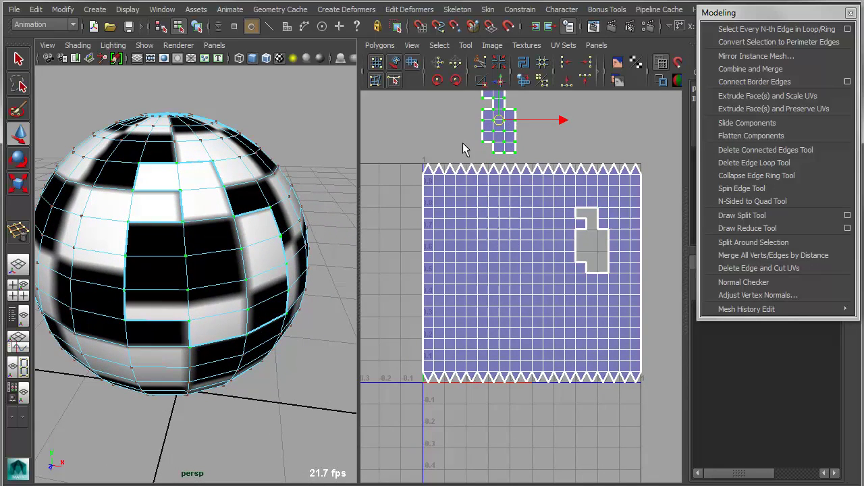
{"action": "left_click", "coordinate": [660, 80]}
{"action": "left_click", "coordinate": [276, 150]}
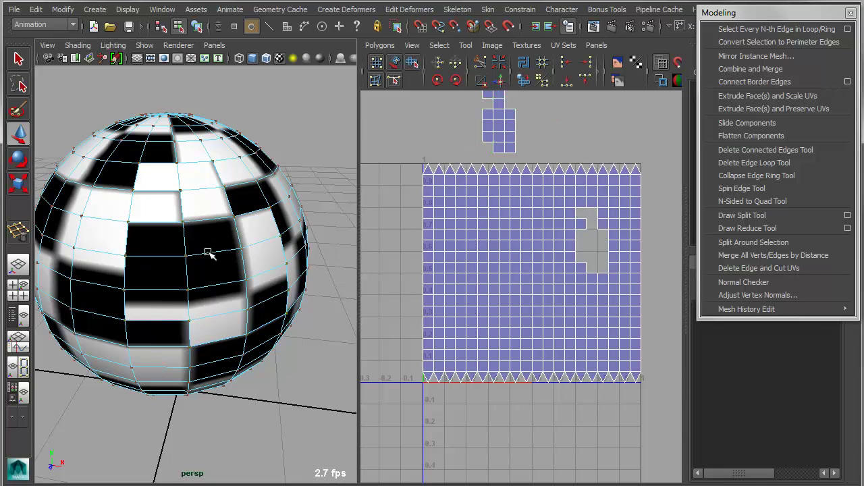
{"action": "middle_click_drag", "start_coordinate": [566, 240], "coordinate": [567, 271], "text": "alt"}
{"action": "scroll", "coordinate": [567, 272], "scroll_direction": "down", "scroll_amount": 1}
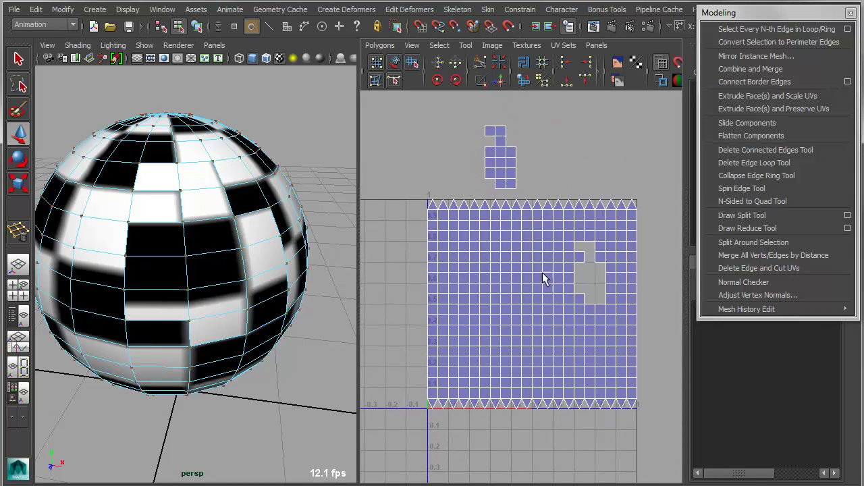
Select a rectangular block of 6 by 8 faces in the UV layout and convert it to perimeter edges
{"action": "scroll", "coordinate": [545, 278], "scroll_direction": "up", "scroll_amount": 2}
{"action": "right_click_drag", "start_coordinate": [500, 248], "coordinate": [437, 258]}
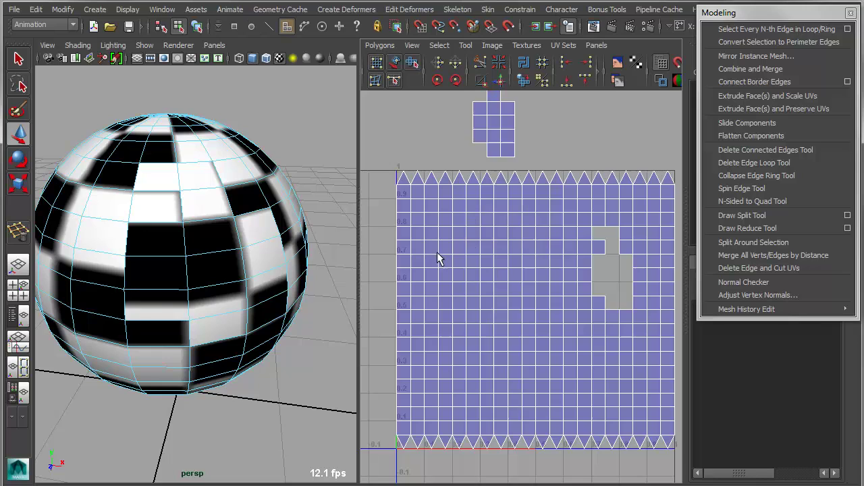
{"action": "left_click_drag", "start_coordinate": [438, 259], "coordinate": [505, 348]}
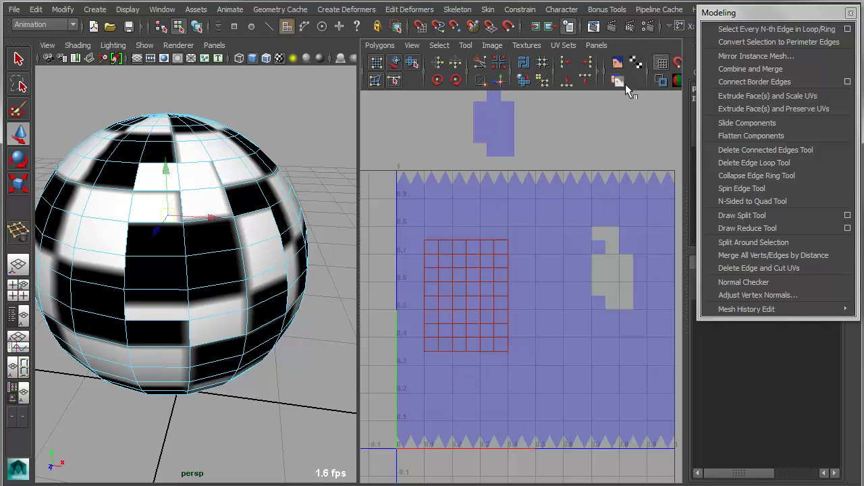
{"action": "left_click", "coordinate": [777, 42]}
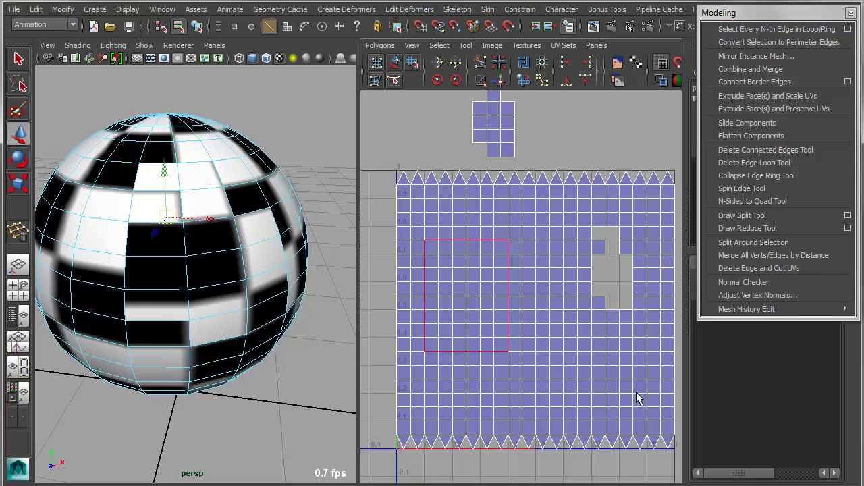
Select the whole UV shell of the rectangular block and move it away from the sphere's main layout
{"action": "right_click_drag", "start_coordinate": [637, 399], "coordinate": [498, 298], "text": "alt"}
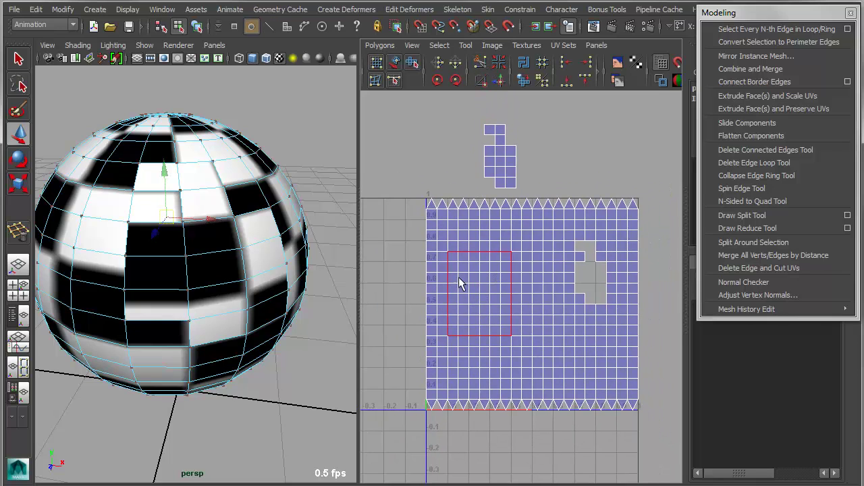
{"action": "left_click_drag", "start_coordinate": [459, 281], "coordinate": [491, 309]}
{"action": "right_click_drag", "start_coordinate": [499, 301], "coordinate": [525, 284], "text": "ctrl"}
{"action": "left_click_drag", "start_coordinate": [480, 293], "coordinate": [605, 140]}
{"action": "middle_click_drag", "start_coordinate": [628, 252], "coordinate": [611, 273], "text": "alt"}
{"action": "right_click_drag", "start_coordinate": [612, 272], "coordinate": [522, 315], "text": "alt"}
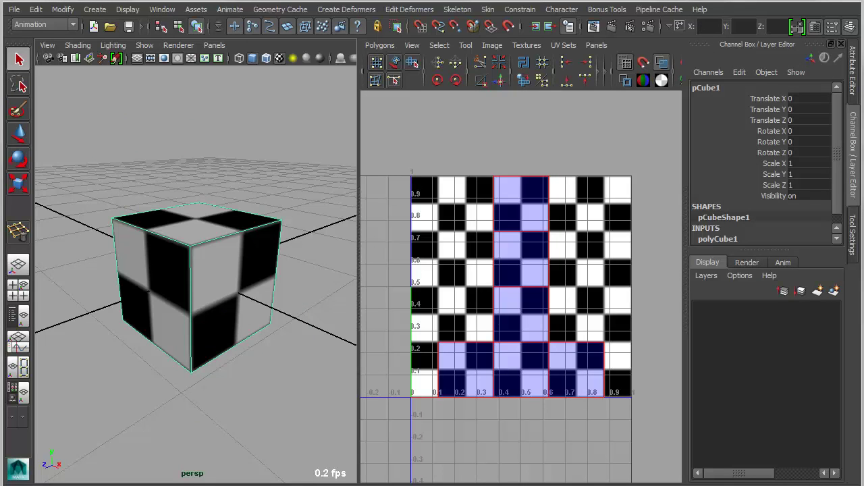
Detach the Bonus Tools UV Editing commands as a floating window above the channel list
{"action": "left_click", "coordinate": [607, 9]}
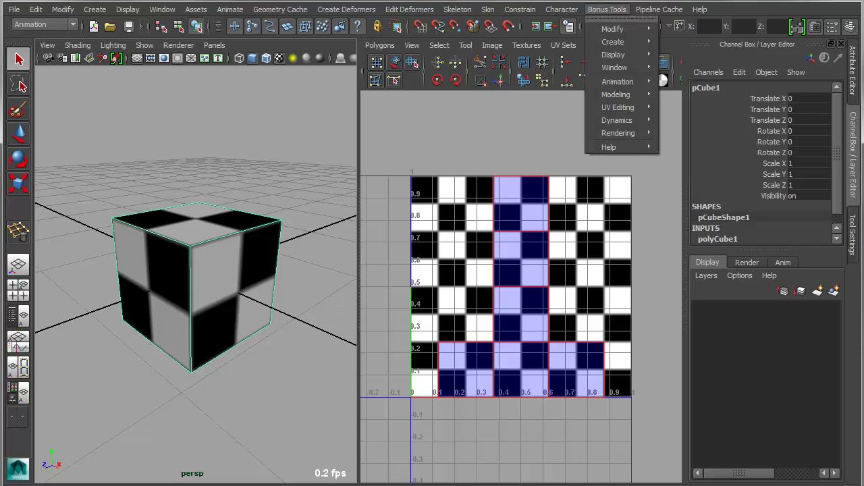
{"action": "mouse_move", "coordinate": [618, 107]}
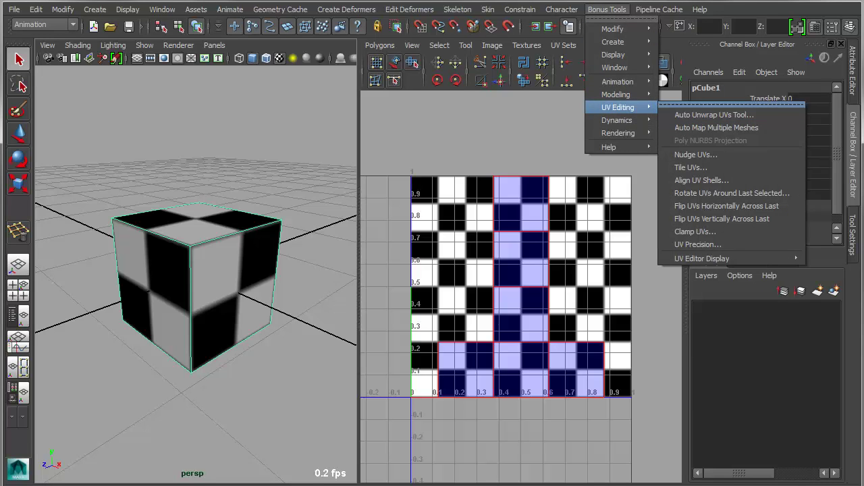
{"action": "left_click", "coordinate": [733, 105]}
{"action": "left_click_drag", "start_coordinate": [682, 91], "coordinate": [738, 14]}
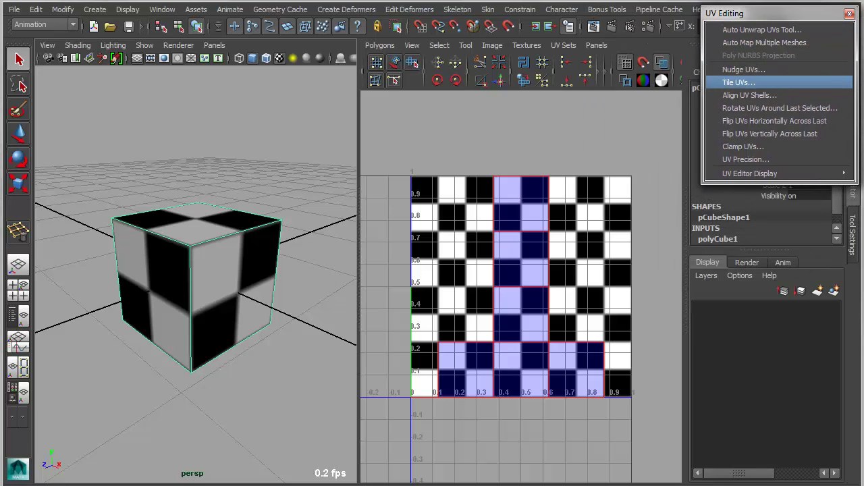
Open the Tile UVs tool and place its window so that all its offset controls are accessible
{"action": "left_click", "coordinate": [739, 82]}
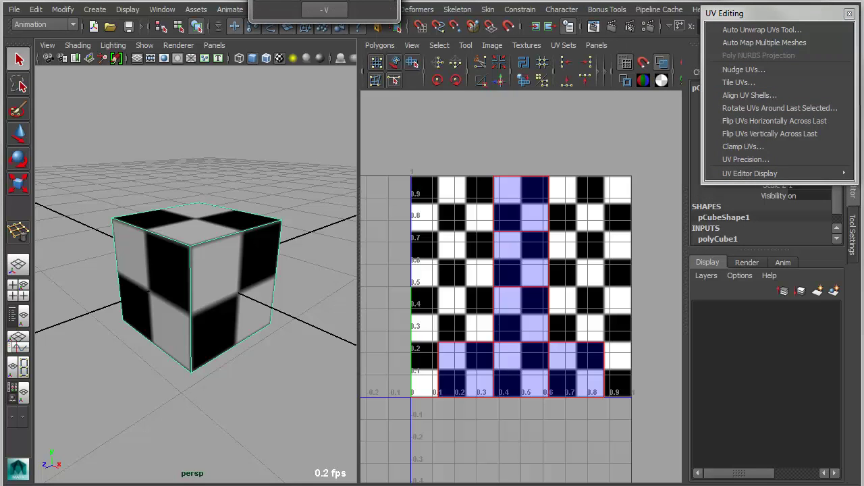
{"action": "left_click_drag", "start_coordinate": [314, 2], "coordinate": [344, 46]}
{"action": "left_click_drag", "start_coordinate": [202, 284], "coordinate": [195, 314], "text": "alt"}
{"action": "right_click_drag", "start_coordinate": [521, 287], "coordinate": [480, 287], "text": "alt"}
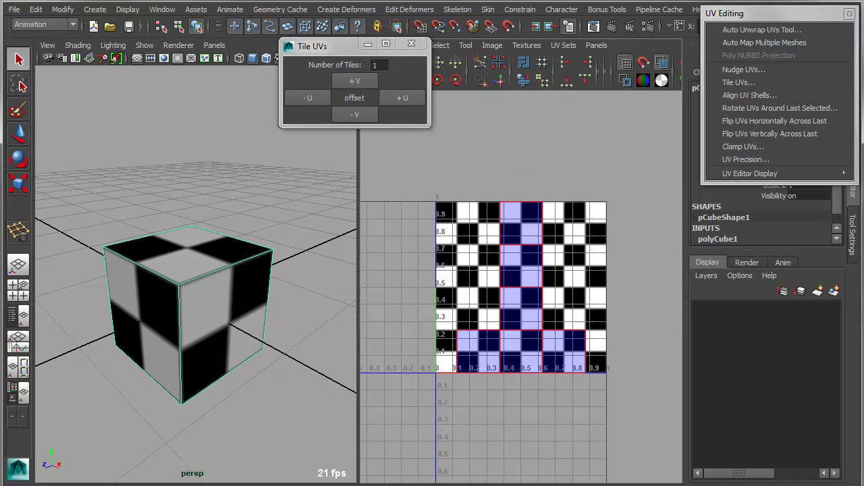
{"action": "middle_click_drag", "start_coordinate": [479, 287], "coordinate": [462, 315], "text": "alt"}
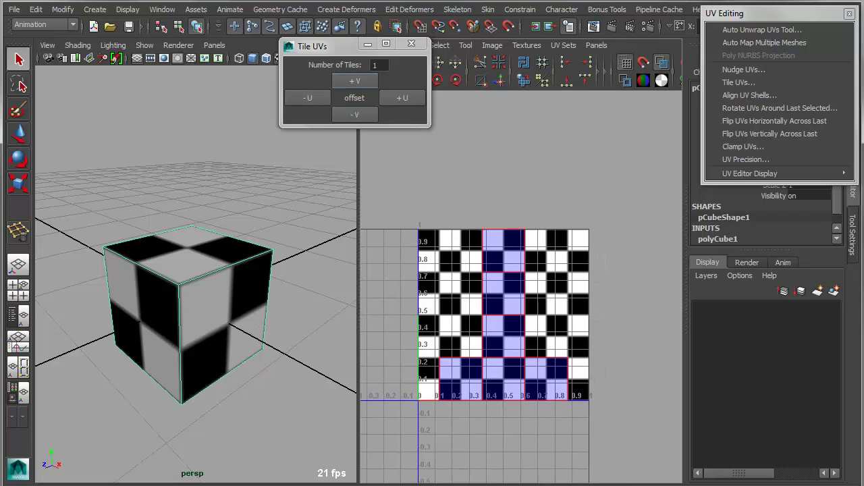
Convert the cube's selection to UVs and offset them by one tile in +V
{"action": "left_click", "coordinate": [380, 65]}
{"action": "right_click_drag", "start_coordinate": [194, 284], "coordinate": [238, 285], "text": "ctrl"}
{"action": "left_click", "coordinate": [354, 80]}
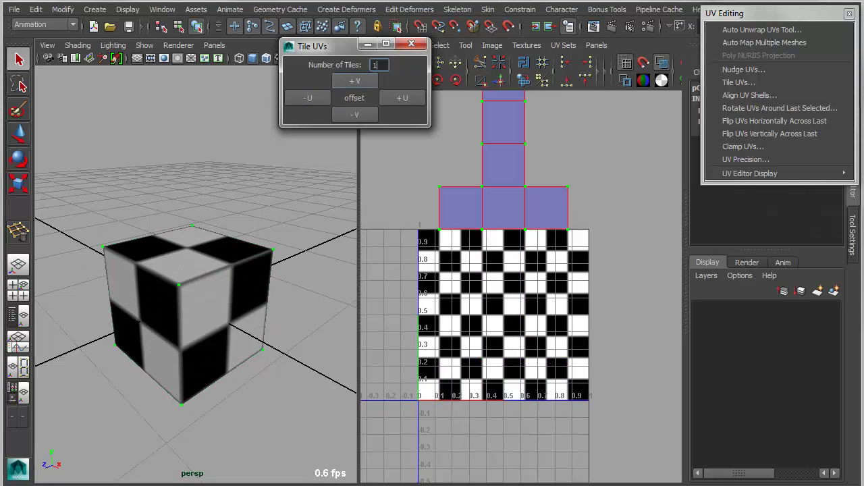
{"action": "middle_click_drag", "start_coordinate": [508, 270], "coordinate": [508, 317], "text": "alt"}
{"action": "right_click_drag", "start_coordinate": [508, 317], "coordinate": [482, 317], "text": "alt"}
{"action": "middle_click_drag", "start_coordinate": [483, 318], "coordinate": [474, 307], "text": "alt"}
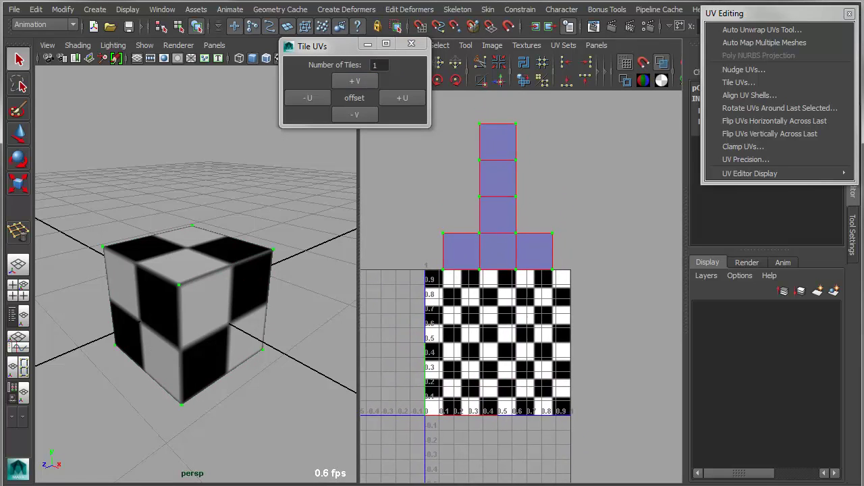
Offset the cube's UVs two tiles in -V and return them one tile in +V
{"action": "right_click_drag", "start_coordinate": [475, 307], "coordinate": [466, 307], "text": "alt"}
{"action": "middle_click_drag", "start_coordinate": [466, 307], "coordinate": [473, 302], "text": "alt"}
{"action": "left_click", "coordinate": [354, 114]}
{"action": "left_click", "coordinate": [354, 114]}
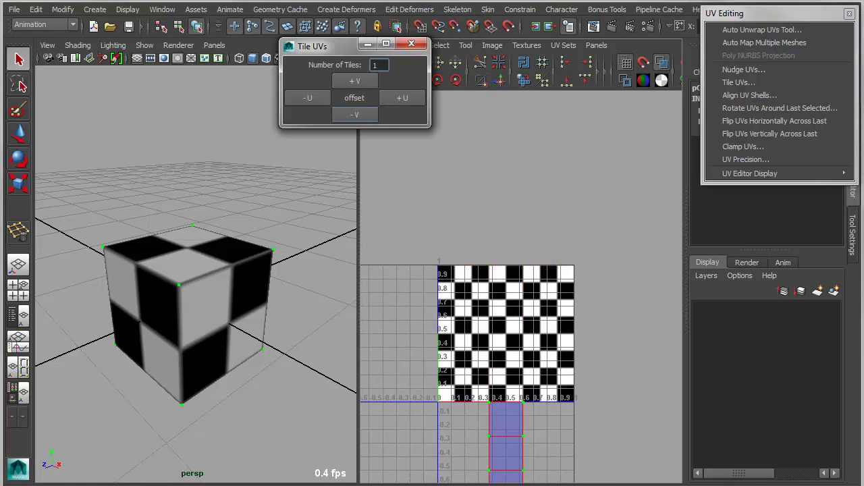
{"action": "left_click", "coordinate": [355, 80]}
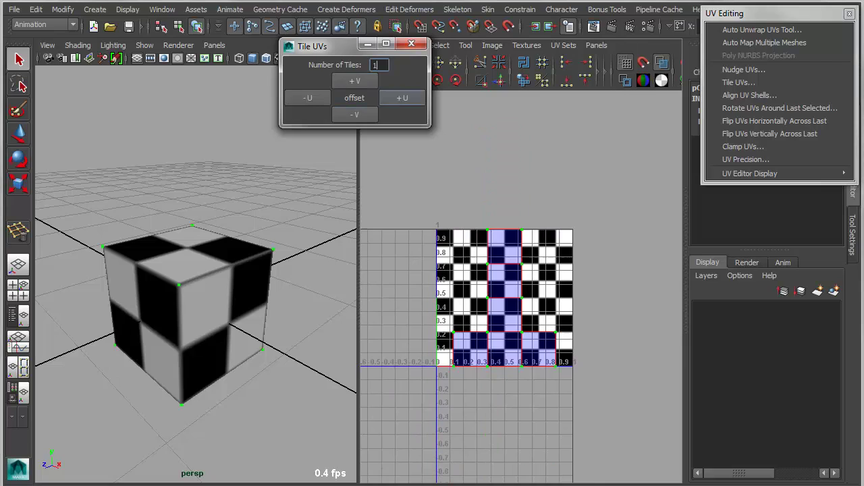
Offset the cube's UVs one tile in +U, two tiles in -U and one tile back in +U
{"action": "left_click", "coordinate": [402, 98]}
{"action": "middle_click_drag", "start_coordinate": [508, 270], "coordinate": [475, 273], "text": "alt"}
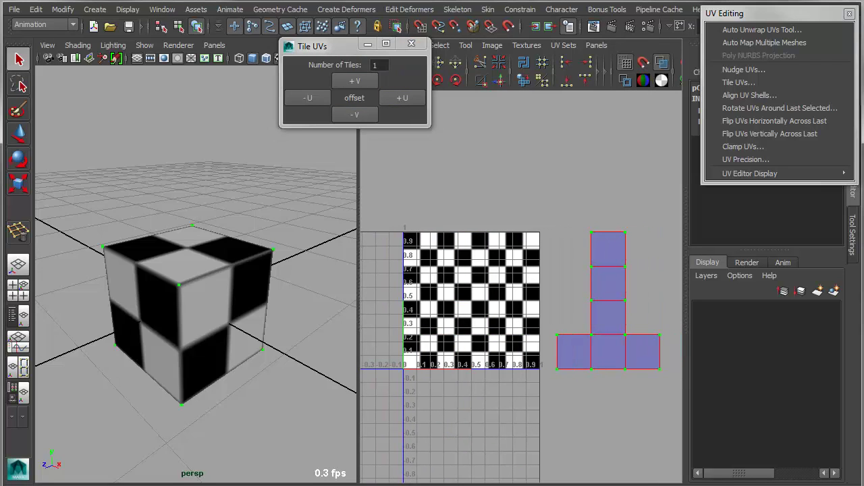
{"action": "left_click", "coordinate": [307, 98]}
{"action": "left_click", "coordinate": [307, 98]}
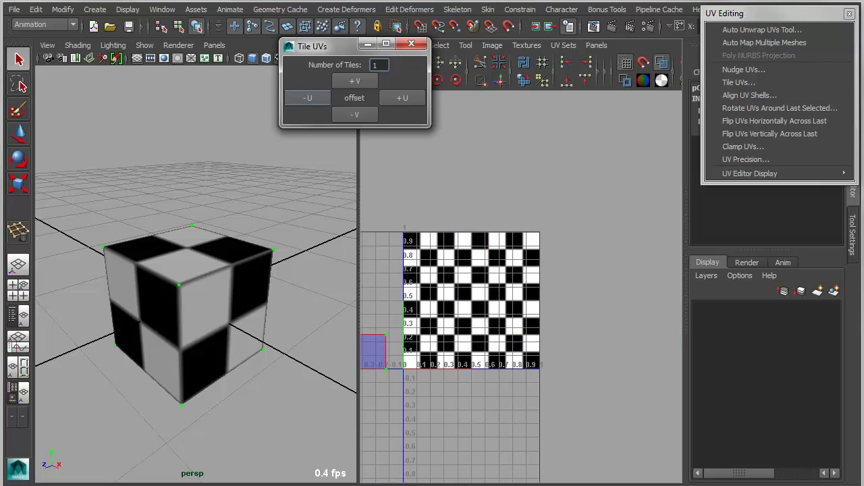
{"action": "left_click", "coordinate": [403, 98]}
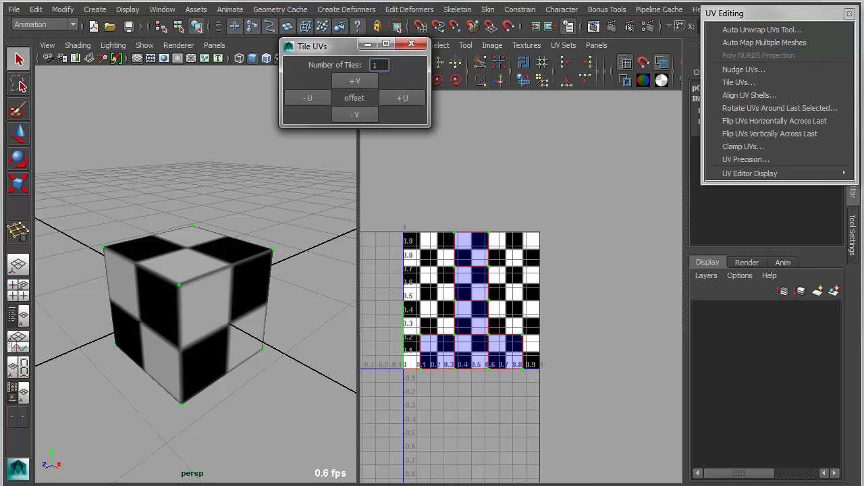
Set the number of tiles to 3 and offset the cube's UVs in +U
{"action": "double_click", "coordinate": [375, 65]}
{"action": "right_click_drag", "start_coordinate": [486, 216], "coordinate": [466, 216], "text": "alt"}
{"action": "middle_click_drag", "start_coordinate": [465, 216], "coordinate": [404, 213], "text": "alt"}
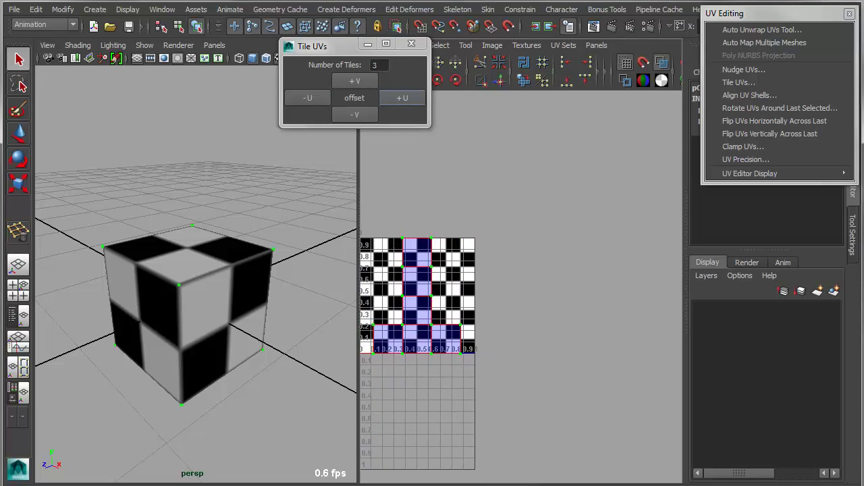
{"action": "left_click", "coordinate": [402, 98]}
{"action": "right_click_drag", "start_coordinate": [486, 217], "coordinate": [466, 216], "text": "alt"}
{"action": "middle_click_drag", "start_coordinate": [466, 216], "coordinate": [416, 216], "text": "alt"}
{"action": "right_click_drag", "start_coordinate": [416, 216], "coordinate": [405, 216], "text": "alt"}
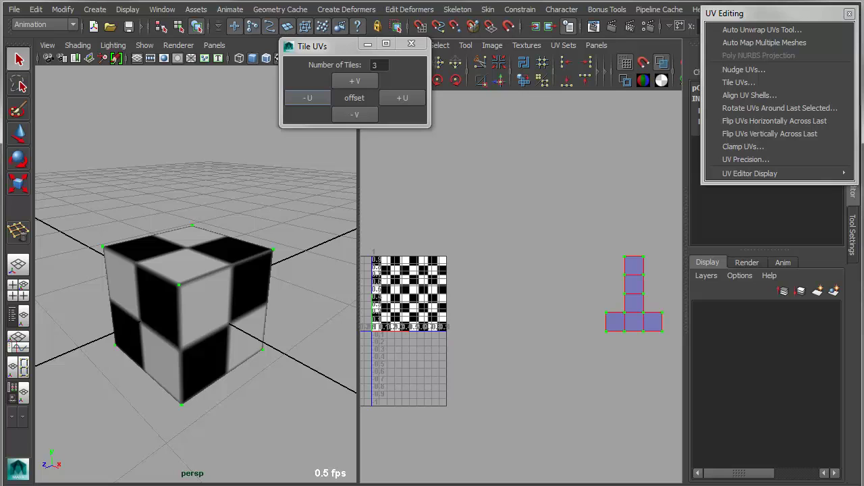
Offset the cube's UVs three tiles back in -U to the texture's original tile
{"action": "left_click", "coordinate": [308, 98]}
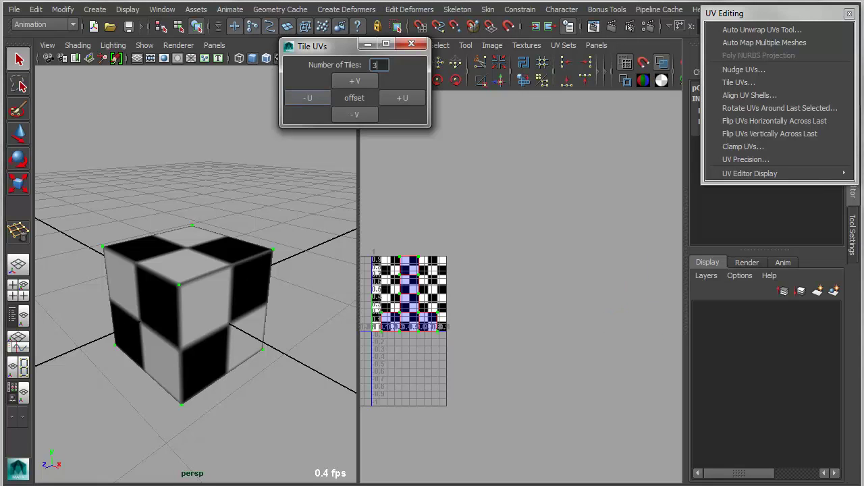
{"action": "middle_click_drag", "start_coordinate": [405, 284], "coordinate": [524, 268], "text": "alt"}
{"action": "right_click_drag", "start_coordinate": [524, 269], "coordinate": [574, 268], "text": "alt"}
{"action": "scroll", "coordinate": [541, 298], "scroll_direction": "up", "scroll_amount": 3}
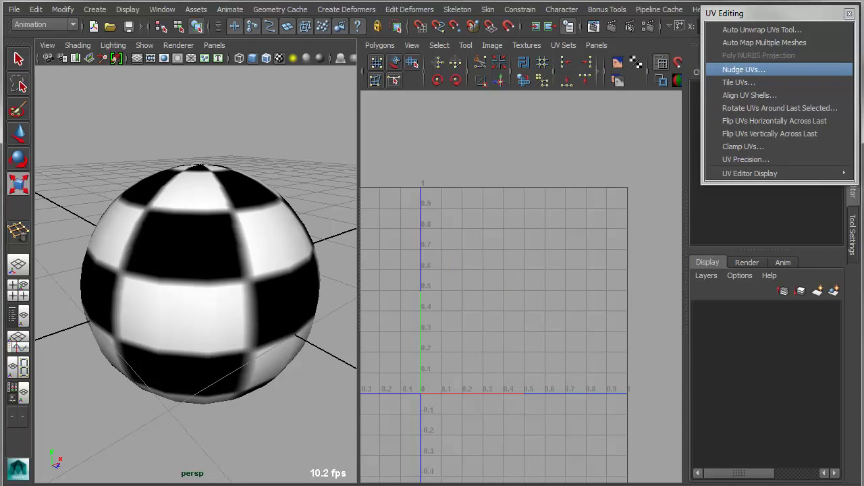
Open the Nudge UVs tool and place its window above the perspective and UV views
{"action": "left_click", "coordinate": [743, 69]}
{"action": "left_click_drag", "start_coordinate": [53, 0], "coordinate": [365, 27]}
{"action": "scroll", "coordinate": [196, 284], "scroll_direction": "up", "scroll_amount": 4}
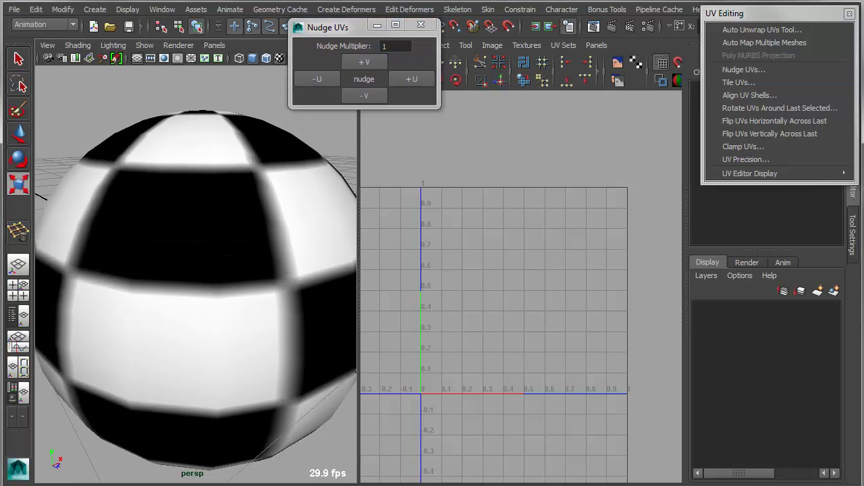
Switch the sphere to UV component selection and select a single UV at a checker corner near its middle
{"action": "left_click", "coordinate": [250, 284]}
{"action": "scroll", "coordinate": [250, 283], "scroll_direction": "down", "scroll_amount": 2}
{"action": "left_click_drag", "start_coordinate": [297, 284], "coordinate": [255, 290], "text": "alt"}
{"action": "right_click_drag", "start_coordinate": [256, 290], "coordinate": [308, 290]}
{"action": "left_click", "coordinate": [240, 284]}
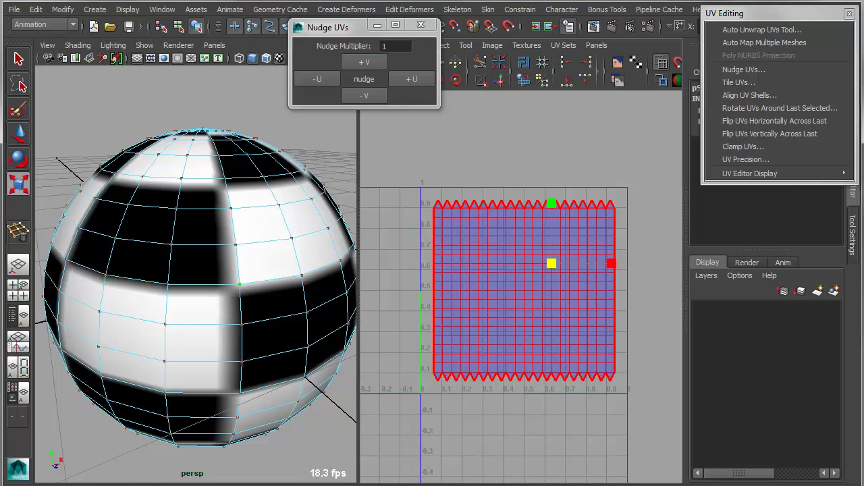
Nudge the single selected UV once in +V with a multiplier of 1
{"action": "key", "text": "q"}
{"action": "left_click", "coordinate": [364, 62]}
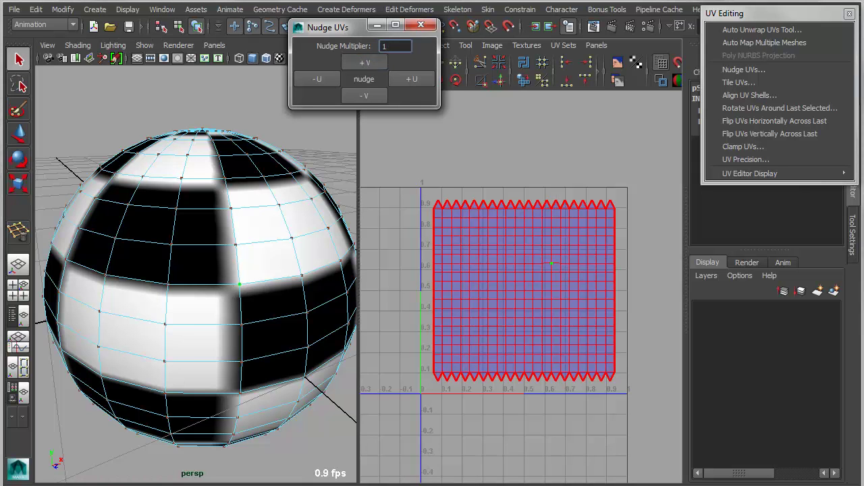
{"action": "scroll", "coordinate": [530, 281], "scroll_direction": "up", "scroll_amount": 4}
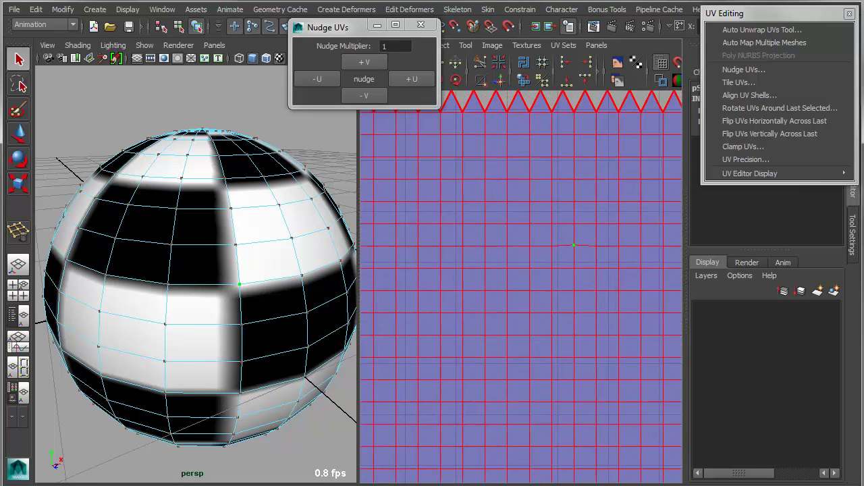
{"action": "scroll", "coordinate": [530, 281], "scroll_direction": "up", "scroll_amount": 4}
{"action": "middle_click_drag", "start_coordinate": [608, 216], "coordinate": [518, 282], "text": "alt"}
{"action": "scroll", "coordinate": [520, 282], "scroll_direction": "up", "scroll_amount": 1}
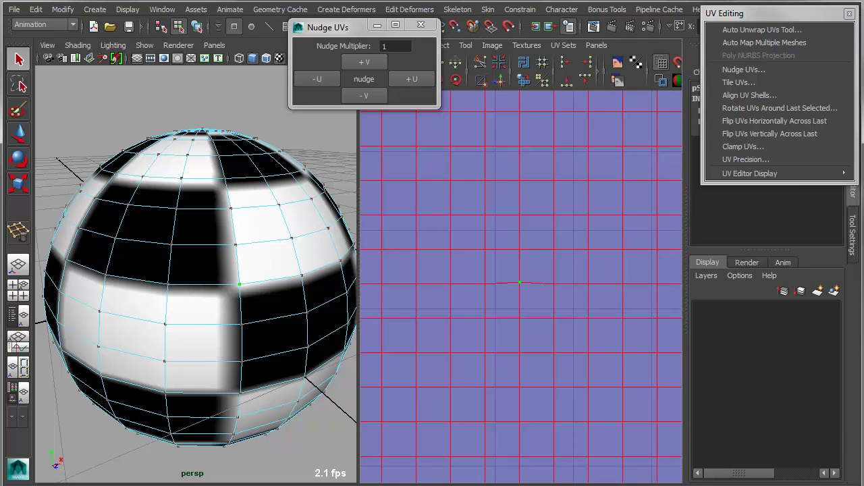
Grow the selection to the surrounding UVs and nudge the group three times in +V
{"action": "key", "text": "shift+period"}
{"action": "left_click", "coordinate": [365, 62]}
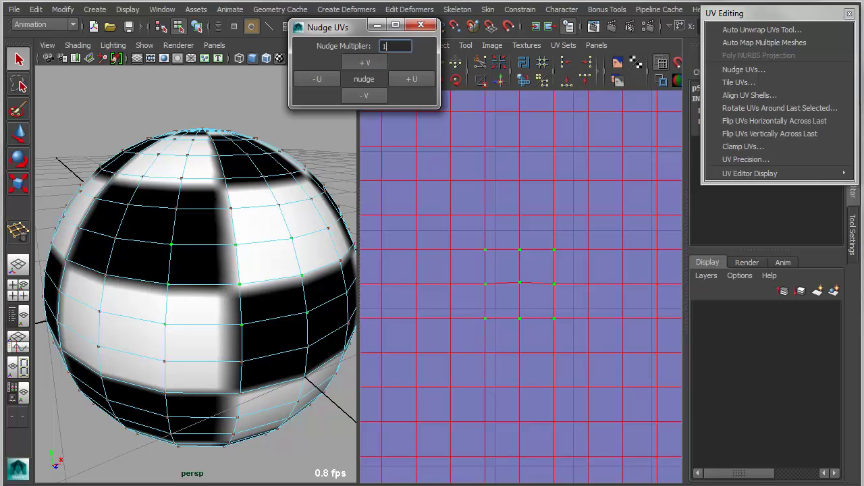
{"action": "left_click", "coordinate": [365, 62]}
{"action": "left_click", "coordinate": [365, 62]}
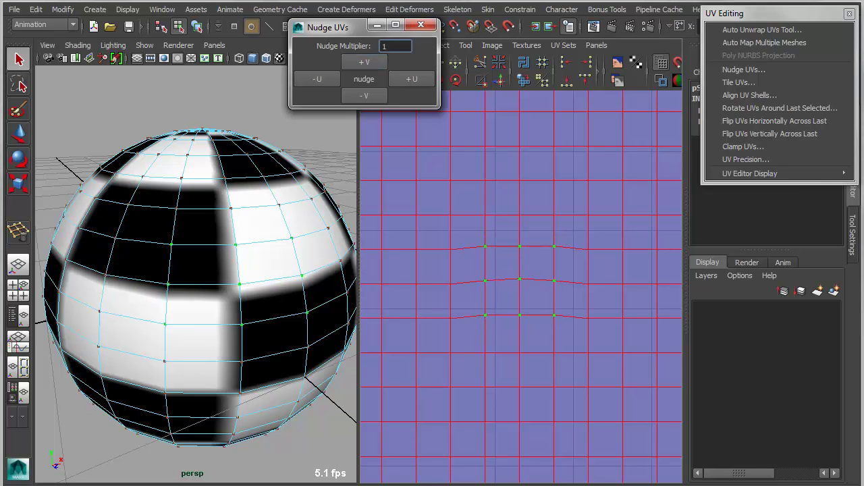
Set the nudge multiplier to 4
{"action": "left_click_drag", "start_coordinate": [270, 223], "coordinate": [270, 208], "text": "alt"}
{"action": "scroll", "coordinate": [270, 208], "scroll_direction": "up", "scroll_amount": 1}
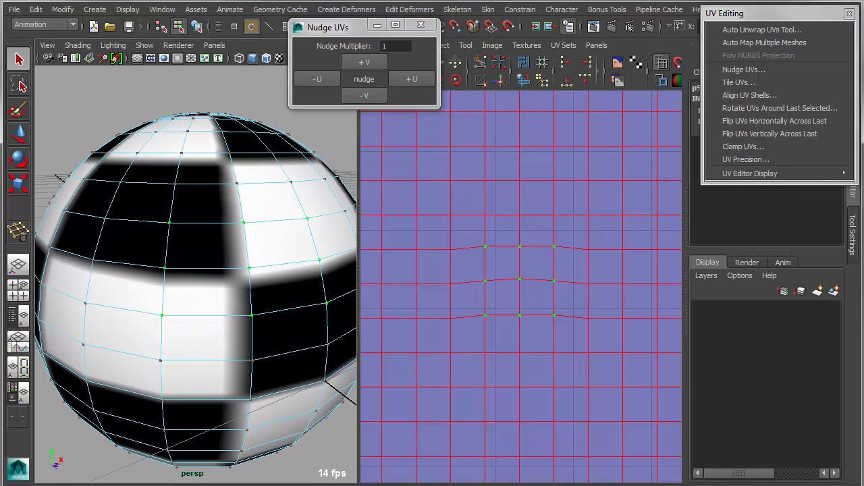
{"action": "double_click", "coordinate": [385, 46]}
{"action": "type", "text": "4"}
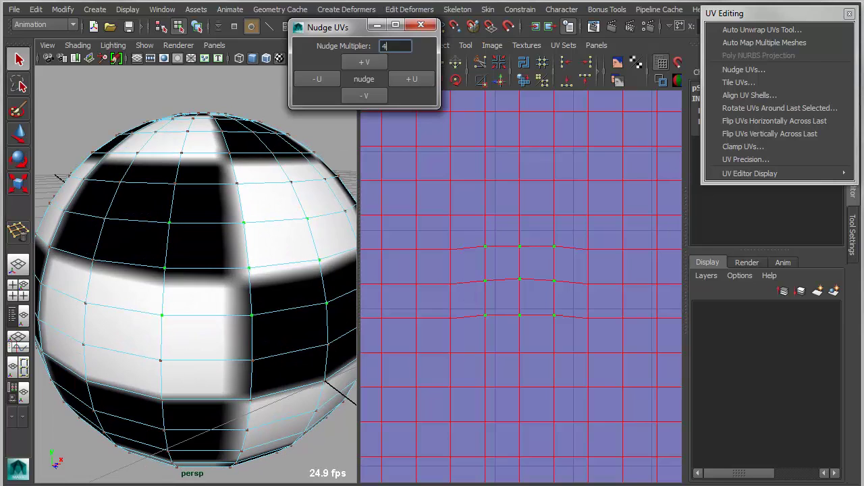
Nudge the selected group of UVs several times in +V with a multiplier of 4
{"action": "left_click", "coordinate": [364, 62]}
{"action": "left_click", "coordinate": [365, 62]}
{"action": "left_click", "coordinate": [364, 63]}
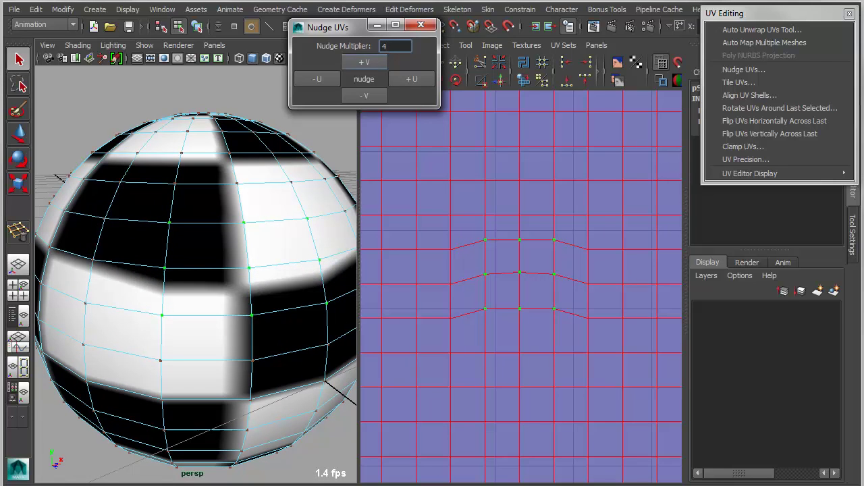
{"action": "left_click", "coordinate": [365, 62]}
{"action": "left_click", "coordinate": [364, 62]}
{"action": "left_click", "coordinate": [364, 62]}
{"action": "left_click", "coordinate": [365, 62]}
{"action": "left_click", "coordinate": [364, 63]}
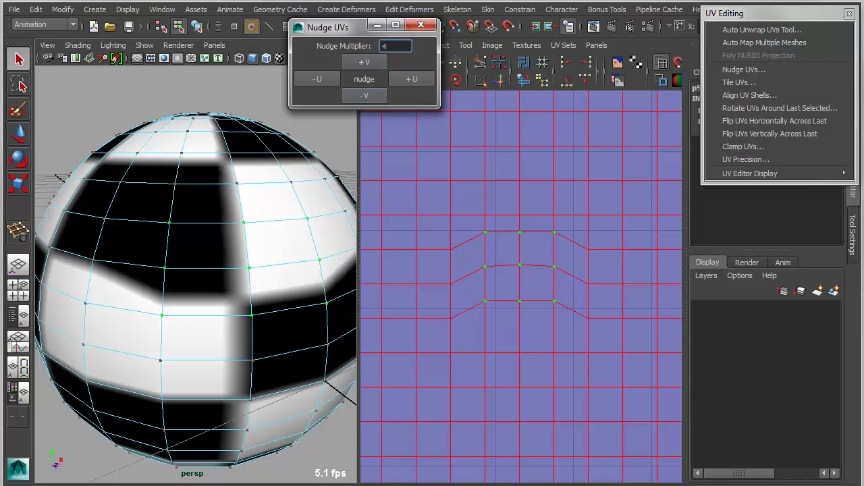
Nudge the selected UVs in -V and along U in both directions, keeping the multiplier at 4
{"action": "left_click", "coordinate": [364, 96]}
{"action": "left_click", "coordinate": [317, 79]}
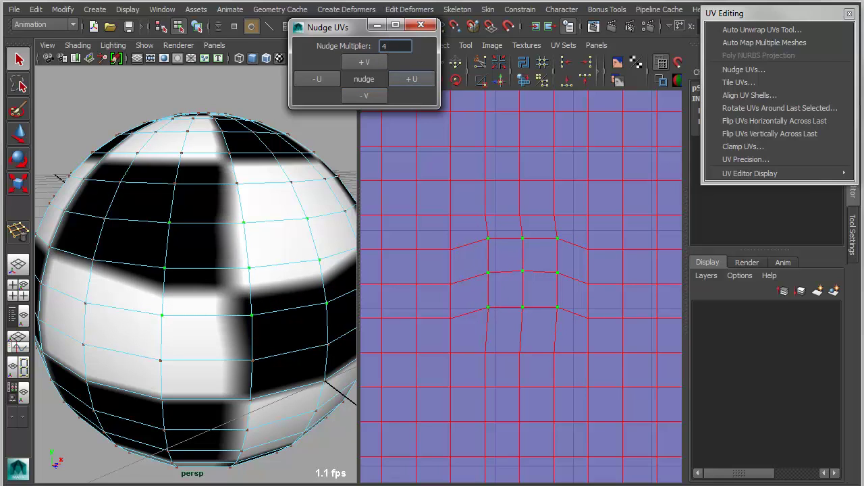
{"action": "left_click", "coordinate": [316, 79]}
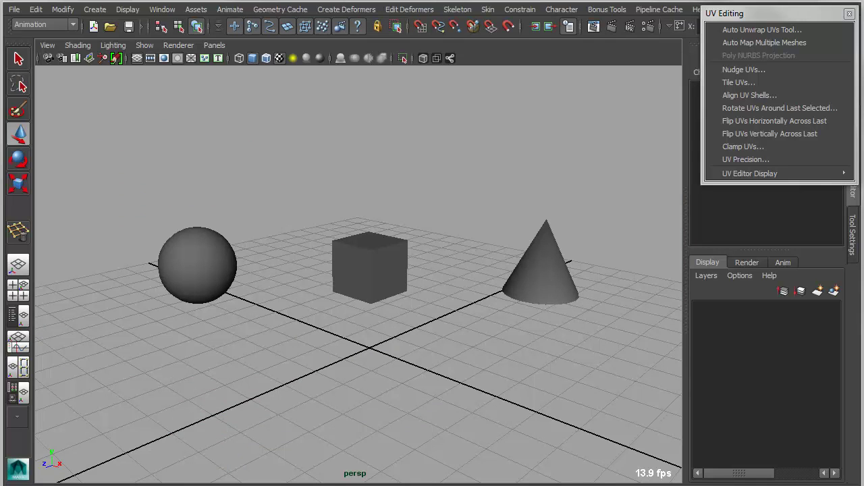
Close the floating UV Editing palette and float the Bonus Tools Display commands in its place
{"action": "left_click", "coordinate": [849, 13]}
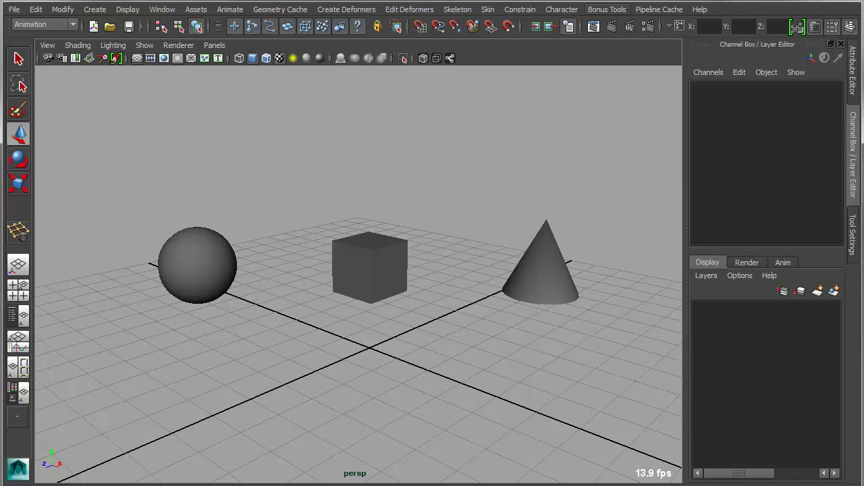
{"action": "left_click", "coordinate": [607, 10]}
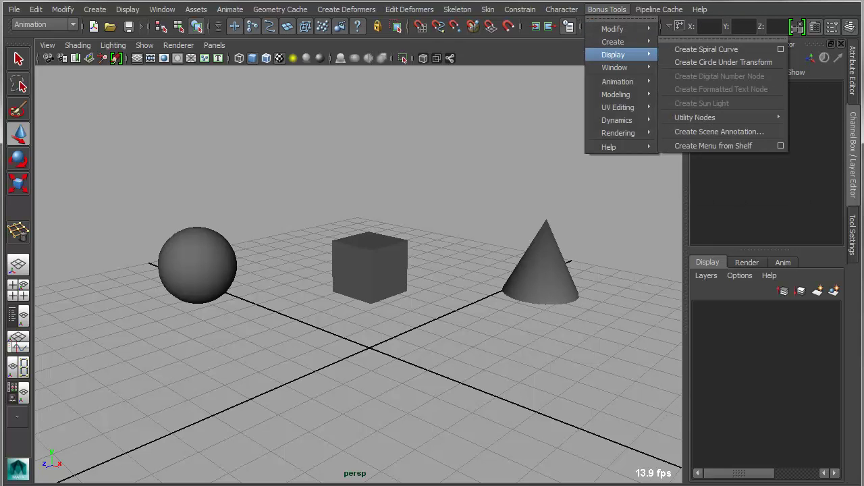
{"action": "mouse_move", "coordinate": [613, 55]}
{"action": "left_click", "coordinate": [732, 48]}
{"action": "left_click_drag", "start_coordinate": [709, 39], "coordinate": [756, 12]}
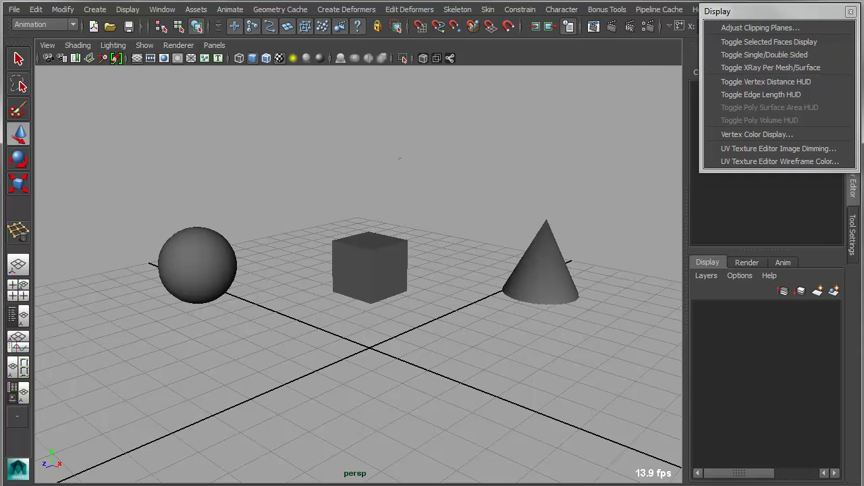
Turn on X-Ray shading for the whole viewport, inspect the sphere, cube and cone, and turn it off again
{"action": "left_click_drag", "start_coordinate": [364, 270], "coordinate": [358, 244], "text": "alt"}
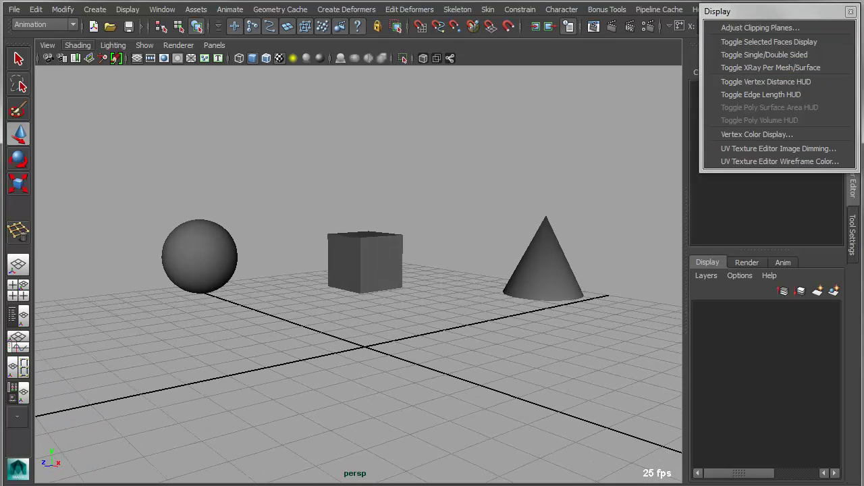
{"action": "left_click", "coordinate": [77, 45]}
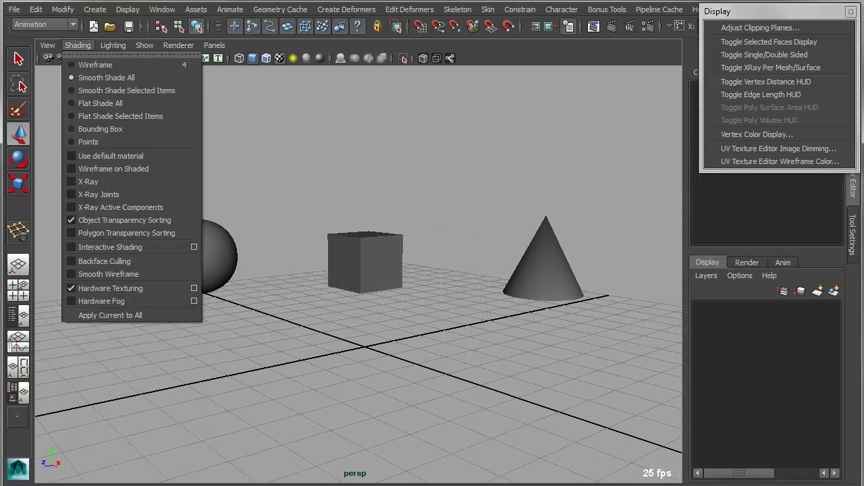
{"action": "left_click", "coordinate": [88, 182]}
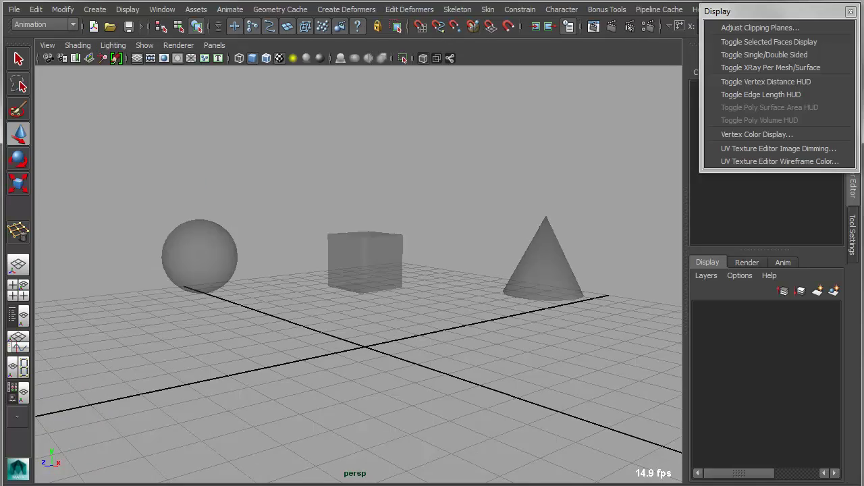
{"action": "right_click_drag", "start_coordinate": [270, 257], "coordinate": [419, 268], "text": "alt"}
{"action": "left_click_drag", "start_coordinate": [432, 268], "coordinate": [530, 270], "text": "alt"}
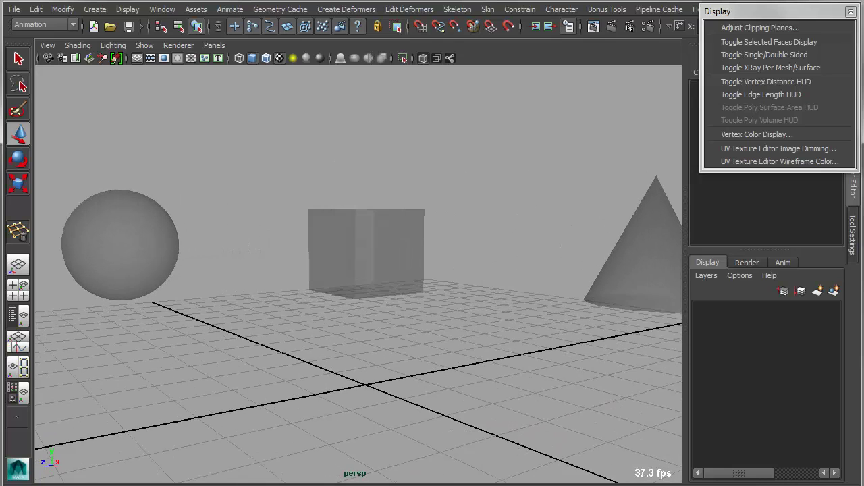
{"action": "left_click", "coordinate": [77, 45]}
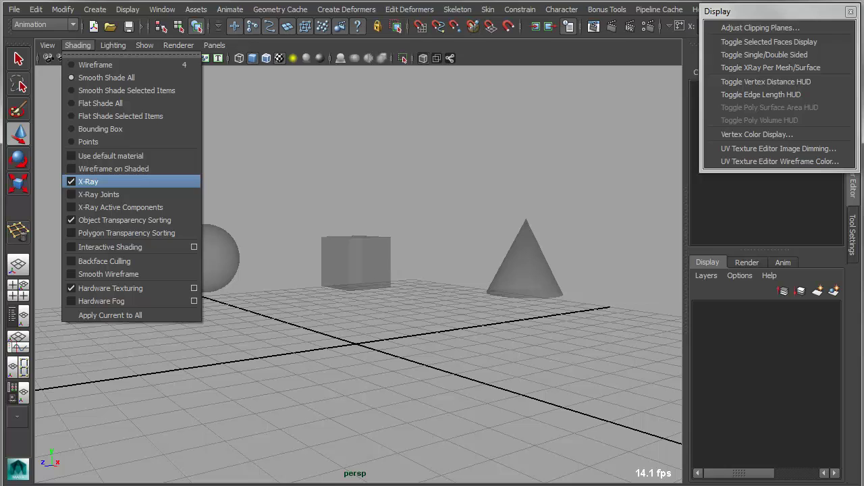
{"action": "left_click", "coordinate": [95, 182]}
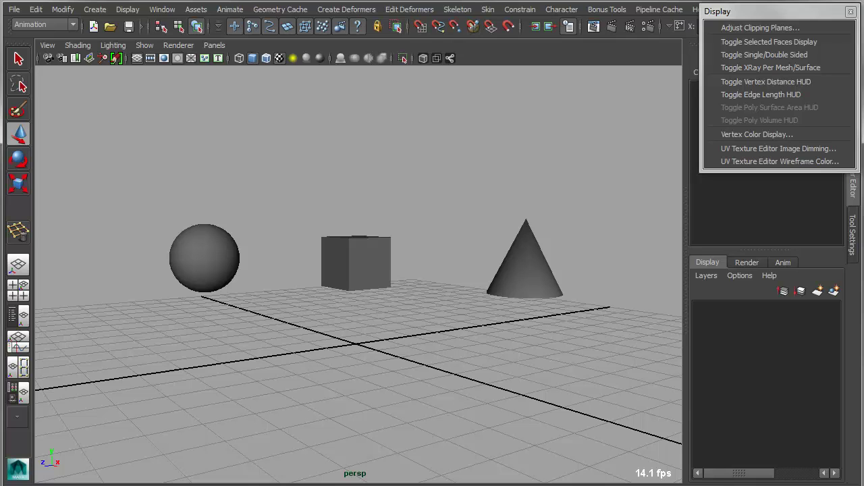
Turn on per-mesh XRay for the cone only and view the other objects through it
{"action": "left_click", "coordinate": [526, 268]}
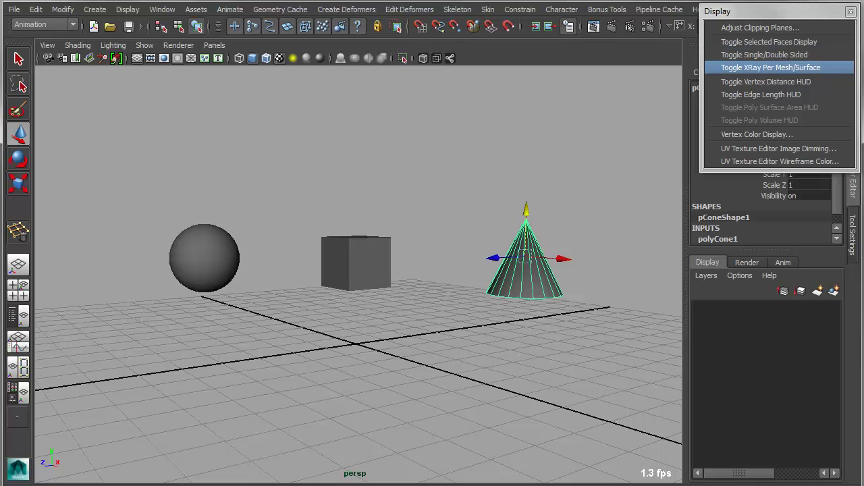
{"action": "left_click", "coordinate": [770, 68]}
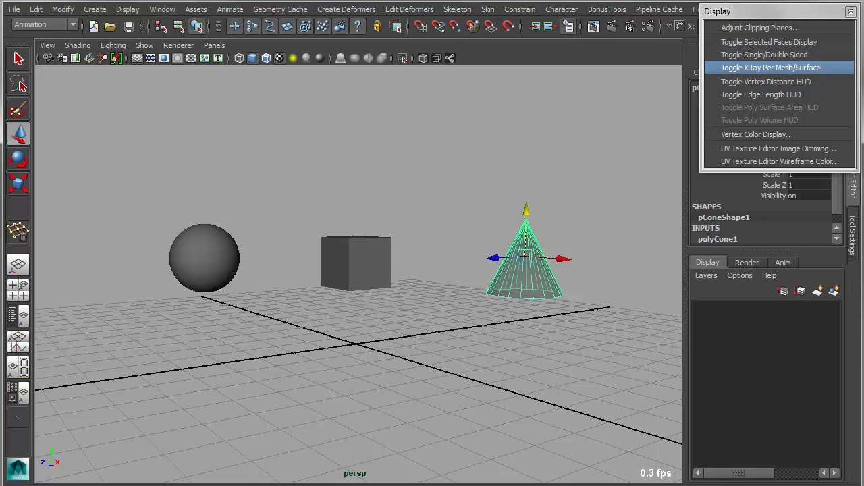
{"action": "left_click_drag", "start_coordinate": [432, 270], "coordinate": [270, 270], "text": "alt"}
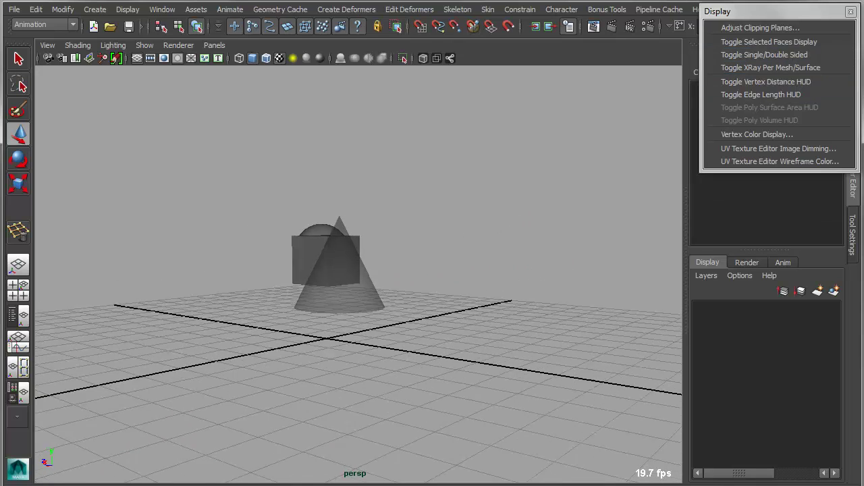
{"action": "right_click_drag", "start_coordinate": [270, 270], "coordinate": [297, 270], "text": "alt"}
{"action": "left_click_drag", "start_coordinate": [297, 270], "coordinate": [465, 270], "text": "alt"}
{"action": "right_click_drag", "start_coordinate": [466, 270], "coordinate": [405, 270], "text": "alt"}
{"action": "left_click_drag", "start_coordinate": [405, 270], "coordinate": [432, 280], "text": "alt"}
{"action": "mouse_move", "coordinate": [432, 280]}
{"action": "right_mouse_down", "text": "alt"}
{"action": "mouse_move", "coordinate": [405, 280]}
{"action": "mouse_move", "coordinate": [459, 280]}
{"action": "mouse_move", "coordinate": [436, 280]}
{"action": "right_mouse_up", "text": "alt"}
Turn on per-mesh XRay for the sphere and deselect it to inspect the result
{"action": "left_click", "coordinate": [135, 250]}
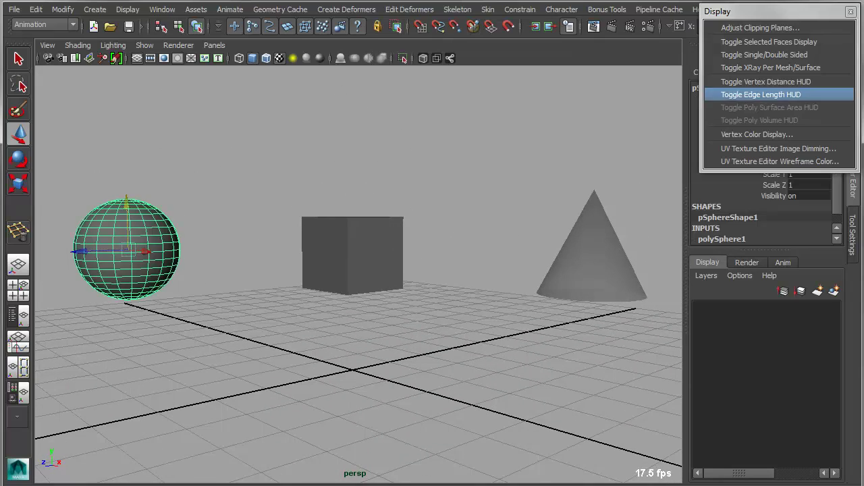
{"action": "left_click", "coordinate": [771, 67]}
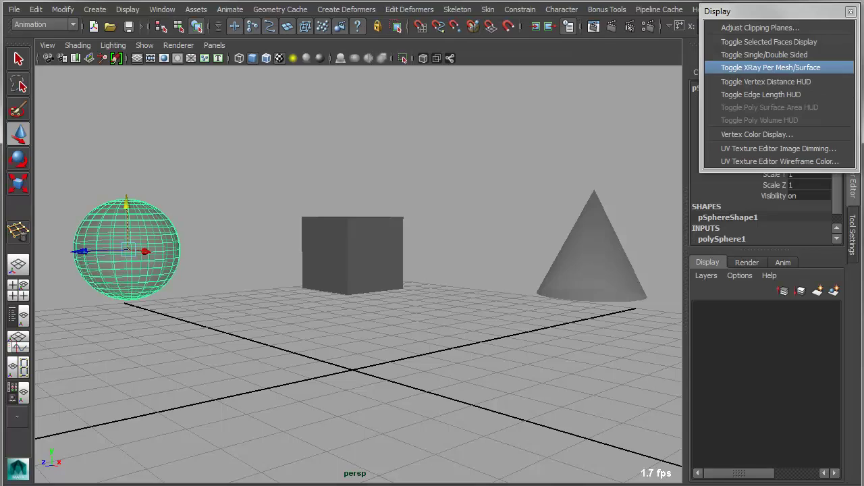
{"action": "left_click", "coordinate": [466, 169]}
{"action": "mouse_move", "coordinate": [432, 270]}
{"action": "left_mouse_down", "text": "alt"}
{"action": "mouse_move", "coordinate": [500, 260]}
{"action": "mouse_move", "coordinate": [582, 265]}
{"action": "mouse_move", "coordinate": [432, 287]}
{"action": "mouse_move", "coordinate": [280, 270]}
{"action": "mouse_move", "coordinate": [432, 297]}
{"action": "mouse_move", "coordinate": [436, 283]}
{"action": "left_mouse_up", "text": "alt"}
{"action": "scroll", "coordinate": [359, 274], "scroll_direction": "down", "scroll_amount": 3}
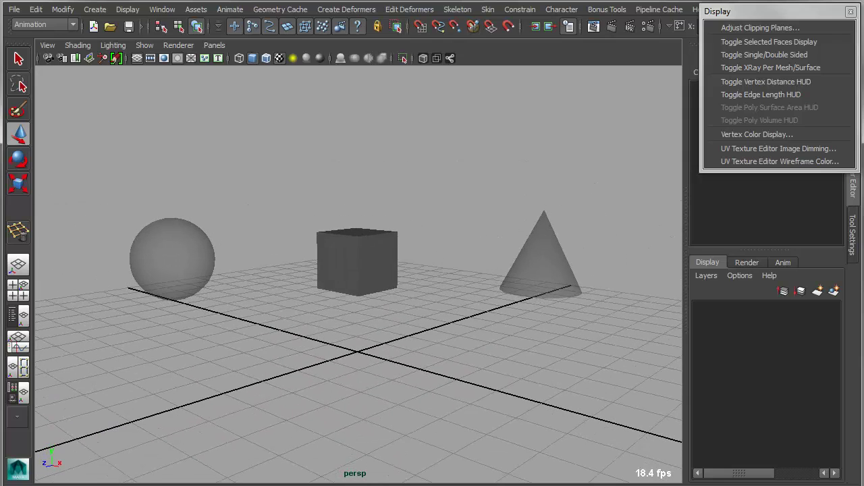
Select the sphere, cube and cone together and toggle per-mesh XRay repeatedly, ending with all three opaque
{"action": "left_click_drag", "start_coordinate": [101, 182], "coordinate": [621, 324]}
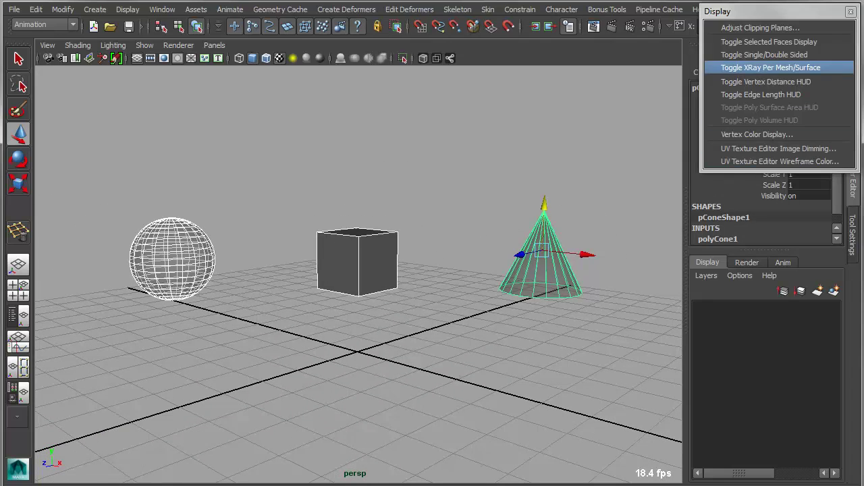
{"action": "left_click", "coordinate": [771, 68]}
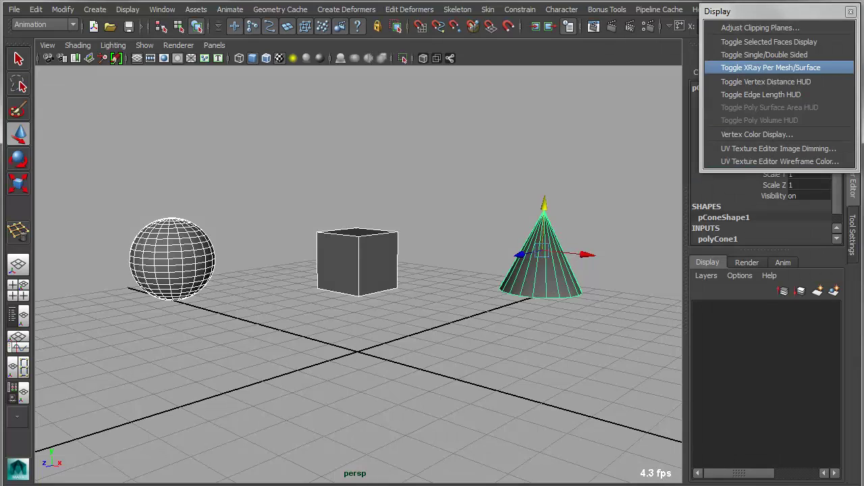
{"action": "left_click", "coordinate": [771, 67]}
{"action": "left_click", "coordinate": [771, 67]}
{"action": "left_click", "coordinate": [771, 68]}
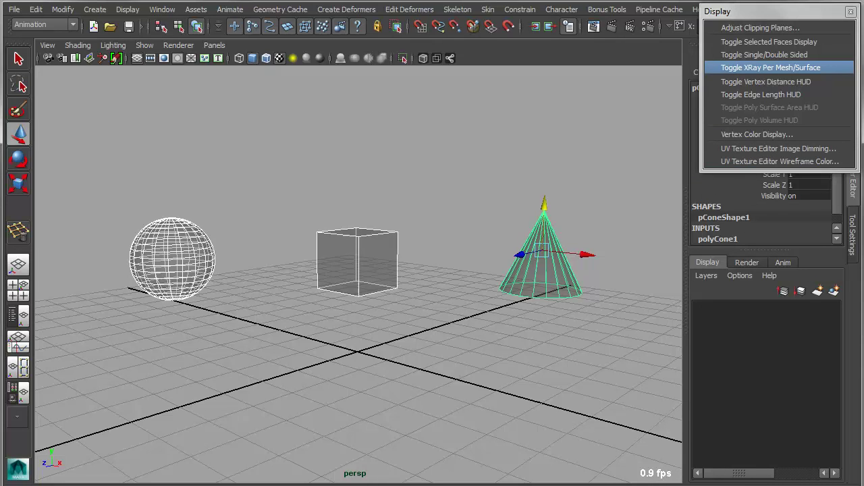
{"action": "left_click", "coordinate": [771, 67]}
Turn on per-mesh XRay for the cube only and scale it up uniformly to about 2.97
{"action": "left_click", "coordinate": [358, 265]}
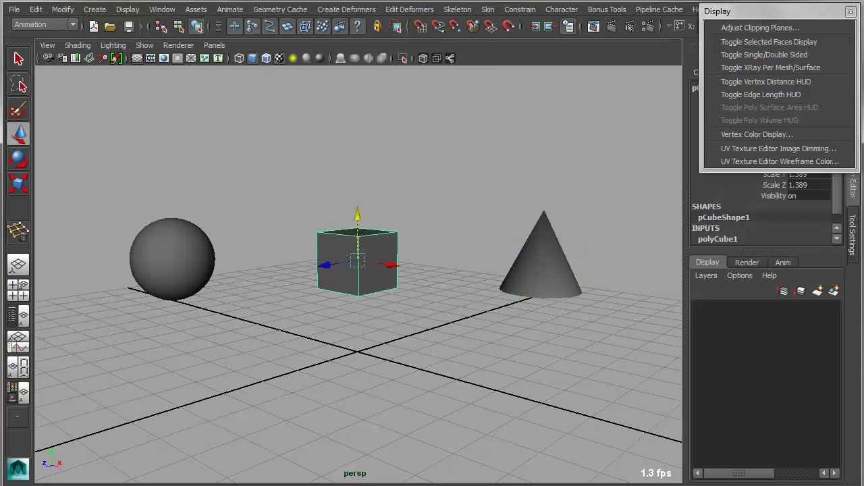
{"action": "left_click", "coordinate": [771, 67]}
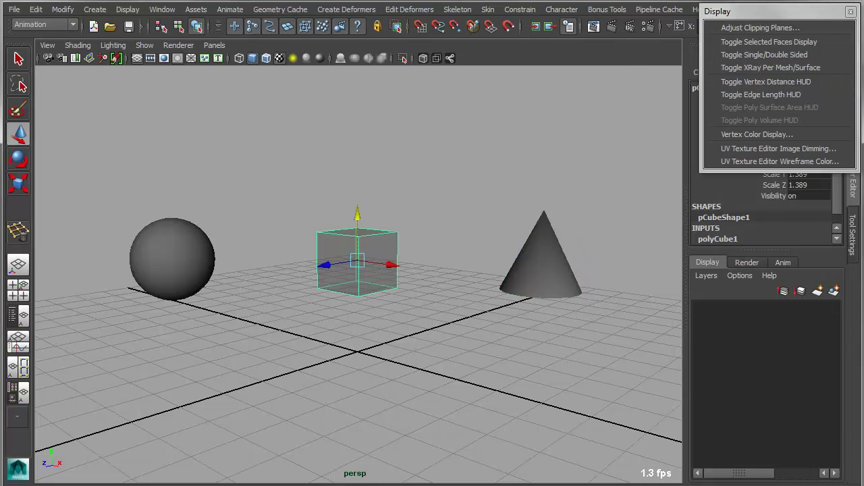
{"action": "key", "text": "e"}
{"action": "key", "text": "r"}
{"action": "left_click_drag", "start_coordinate": [357, 261], "coordinate": [429, 260]}
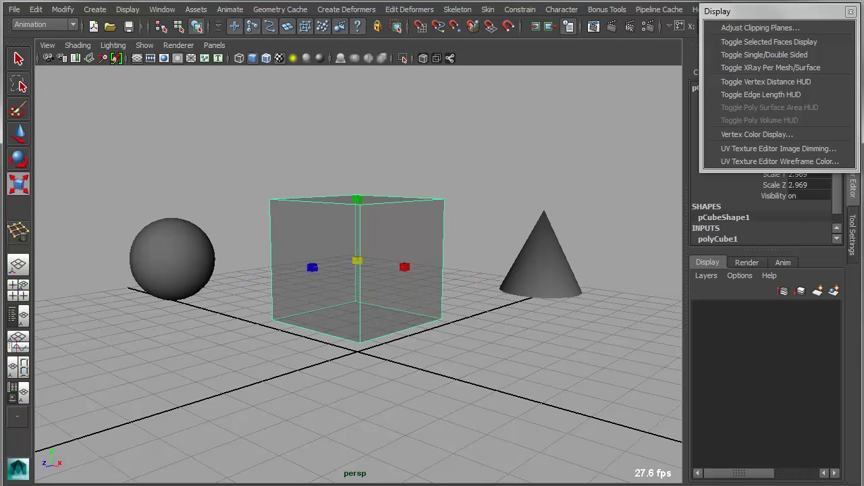
{"action": "left_click", "coordinate": [472, 169]}
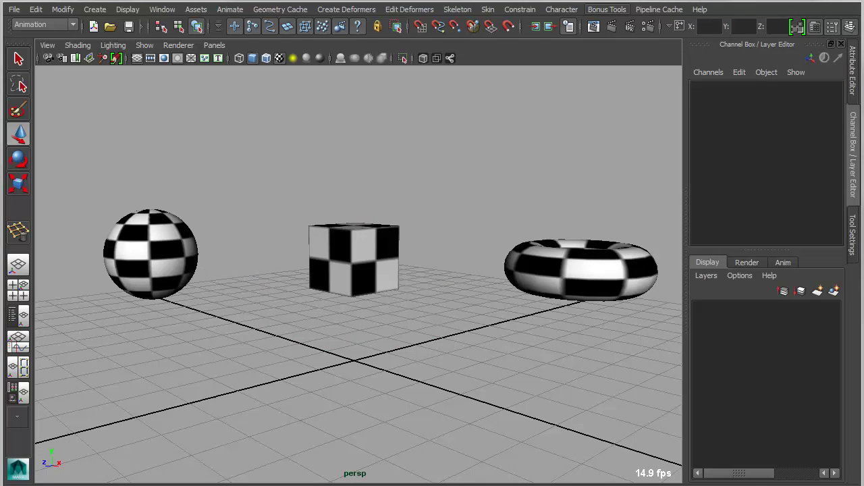
Float the Bonus Tools Rendering commands as a palette and switch the viewport renderer to Viewport 2.0
{"action": "left_click", "coordinate": [607, 10]}
{"action": "mouse_move", "coordinate": [619, 133]}
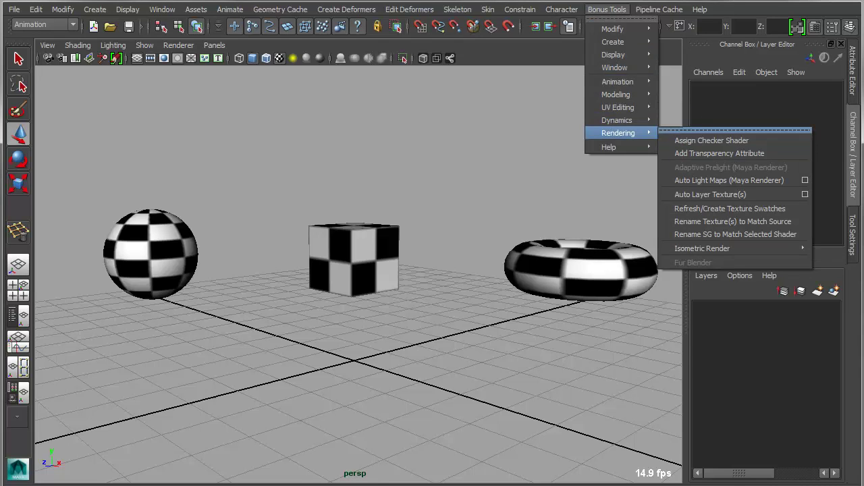
{"action": "left_click", "coordinate": [734, 129]}
{"action": "left_click_drag", "start_coordinate": [716, 119], "coordinate": [762, 9]}
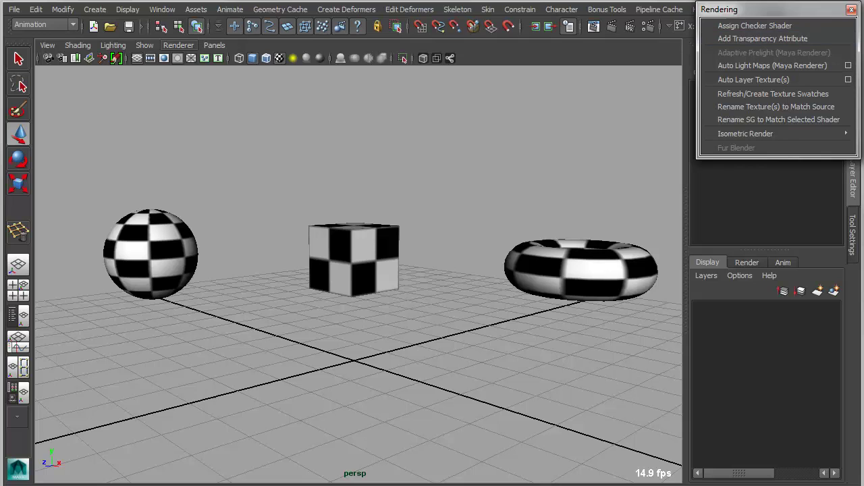
{"action": "left_click", "coordinate": [179, 45]}
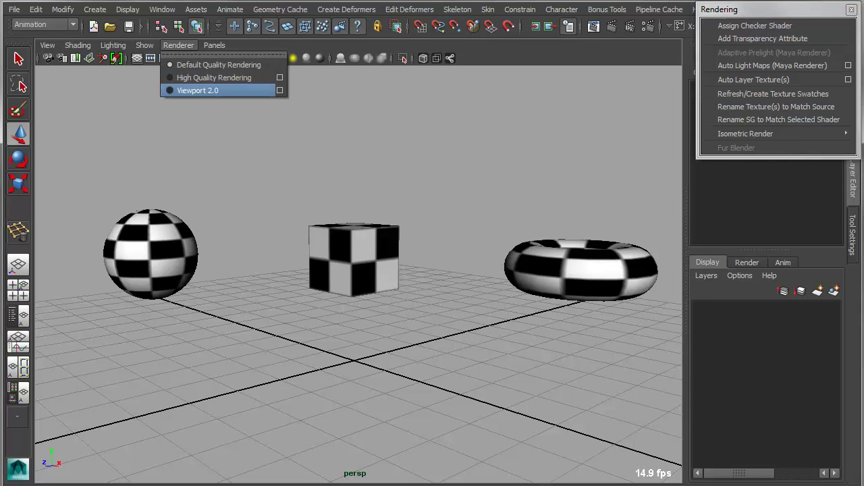
{"action": "left_click", "coordinate": [197, 90]}
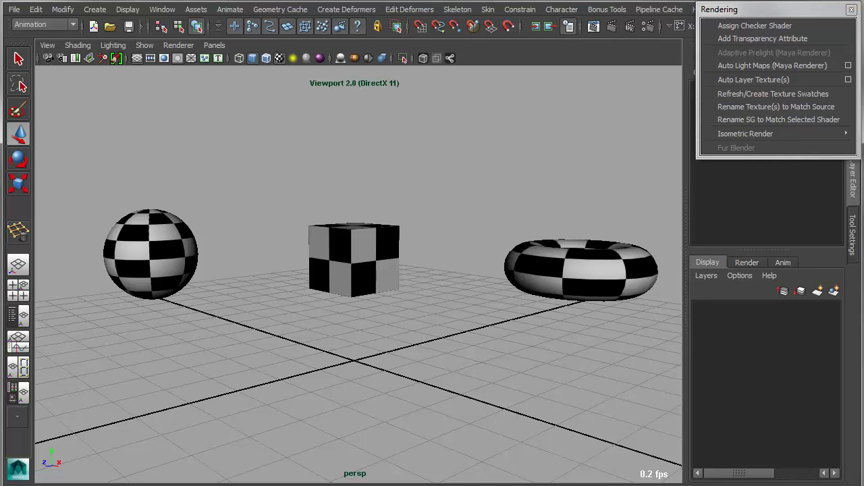
Add a transparency attribute to the checkered torus and move the Rendering palette clear of the channel values
{"action": "left_click_drag", "start_coordinate": [432, 297], "coordinate": [378, 291], "text": "alt"}
{"action": "left_click", "coordinate": [559, 277]}
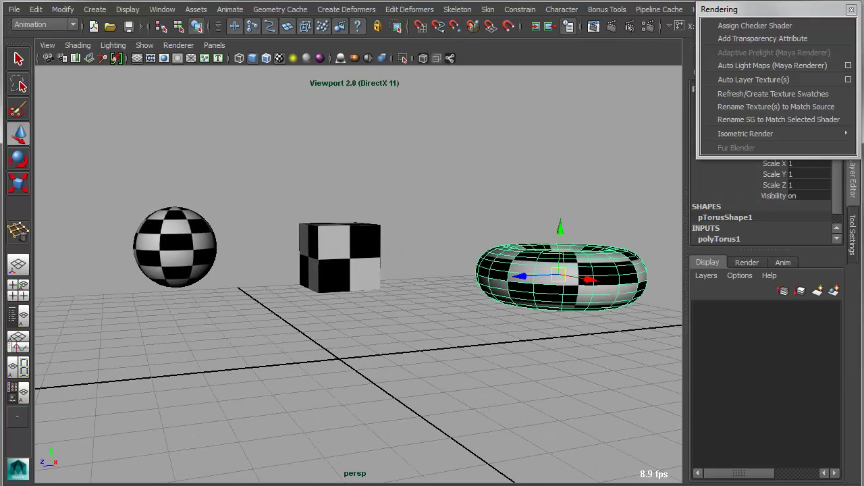
{"action": "middle_click_drag", "start_coordinate": [562, 277], "coordinate": [556, 276], "text": "alt"}
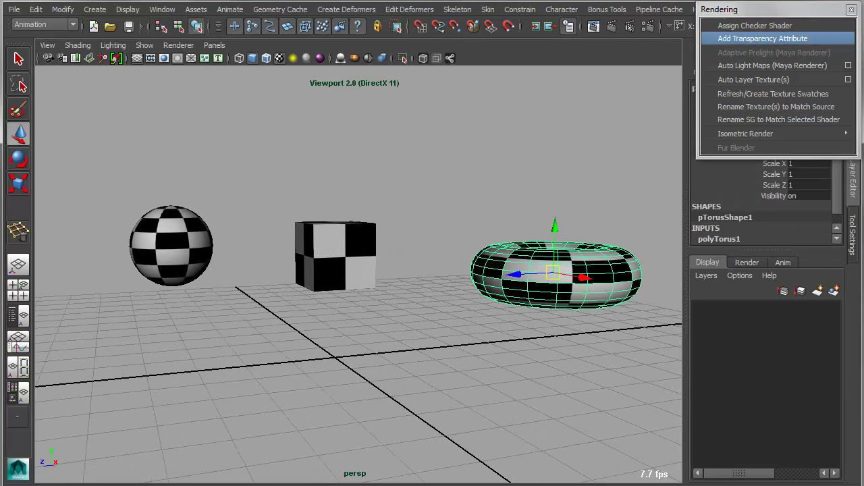
{"action": "left_click", "coordinate": [762, 38]}
{"action": "left_click_drag", "start_coordinate": [777, 10], "coordinate": [84, 10]}
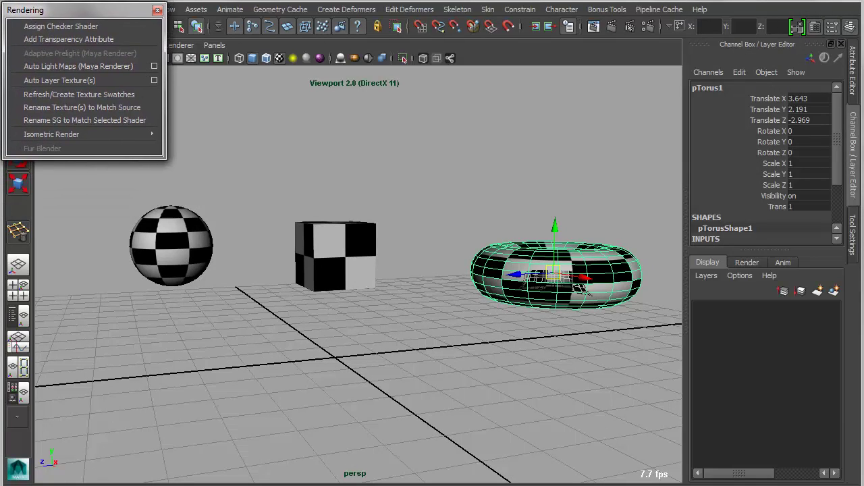
Set the torus's Trans attribute to 0.4 and deselect the torus to view its transparency
{"action": "left_click", "coordinate": [776, 207]}
{"action": "middle_click_drag", "start_coordinate": [459, 202], "coordinate": [411, 203]}
{"action": "left_click_drag", "start_coordinate": [411, 203], "coordinate": [317, 200], "text": "alt"}
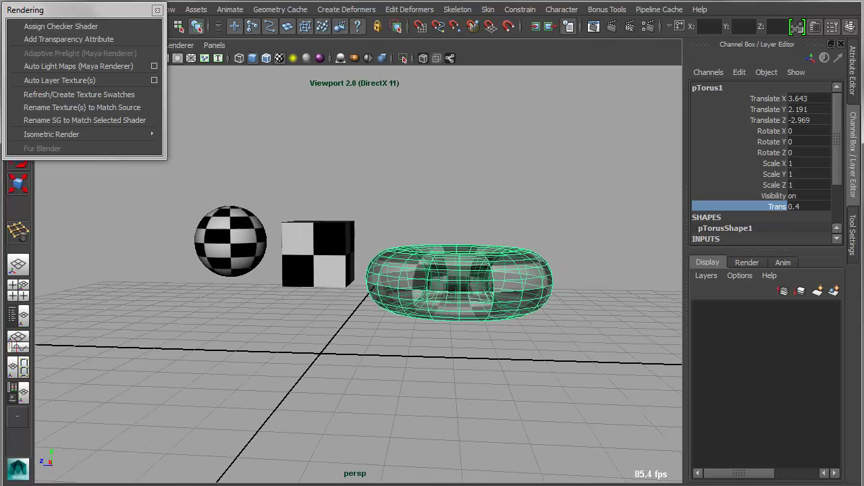
{"action": "left_click", "coordinate": [317, 183]}
{"action": "right_click_drag", "start_coordinate": [405, 277], "coordinate": [432, 277], "text": "alt"}
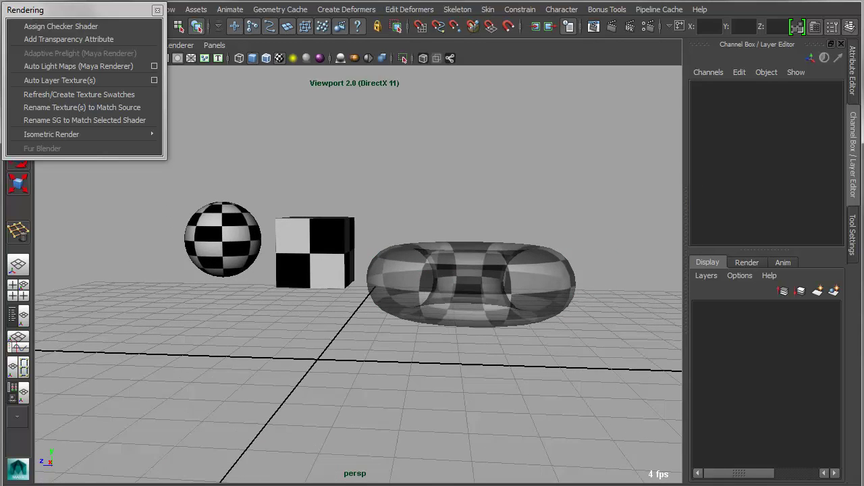
Add a transparency attribute to the checkered cube and set its Trans value to 0.1
{"action": "left_click", "coordinate": [466, 283]}
{"action": "left_click", "coordinate": [315, 254]}
{"action": "left_click_drag", "start_coordinate": [315, 254], "coordinate": [419, 254], "text": "alt"}
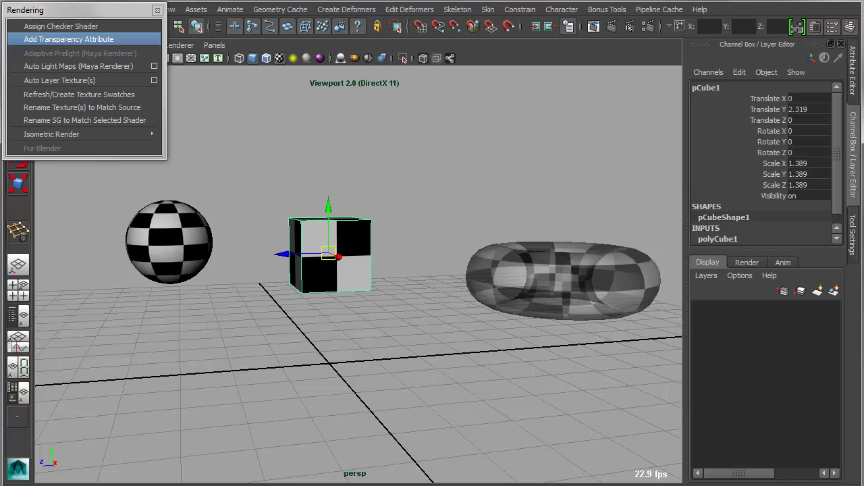
{"action": "left_click", "coordinate": [68, 39]}
{"action": "left_click", "coordinate": [776, 207]}
{"action": "middle_click_drag", "start_coordinate": [472, 203], "coordinate": [412, 202]}
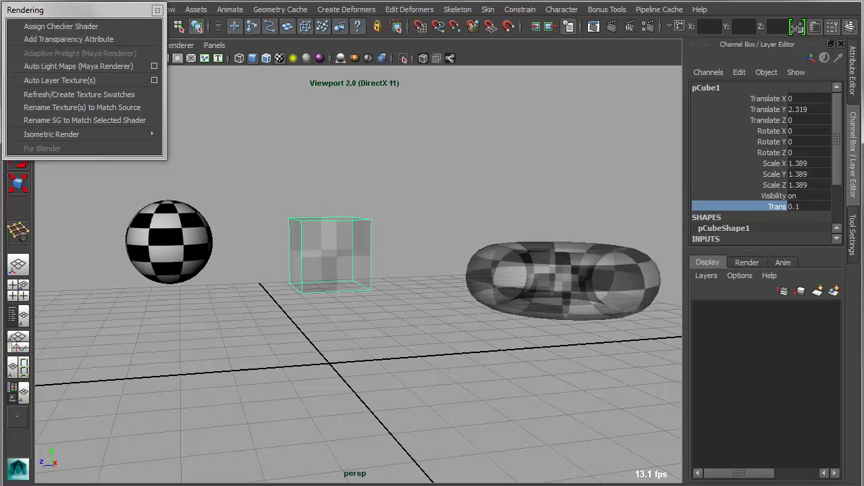
Add a transparency attribute to the checkered sphere and set its Trans value to 0.1
{"action": "left_click", "coordinate": [169, 242]}
{"action": "left_click_drag", "start_coordinate": [169, 242], "coordinate": [358, 253], "text": "alt"}
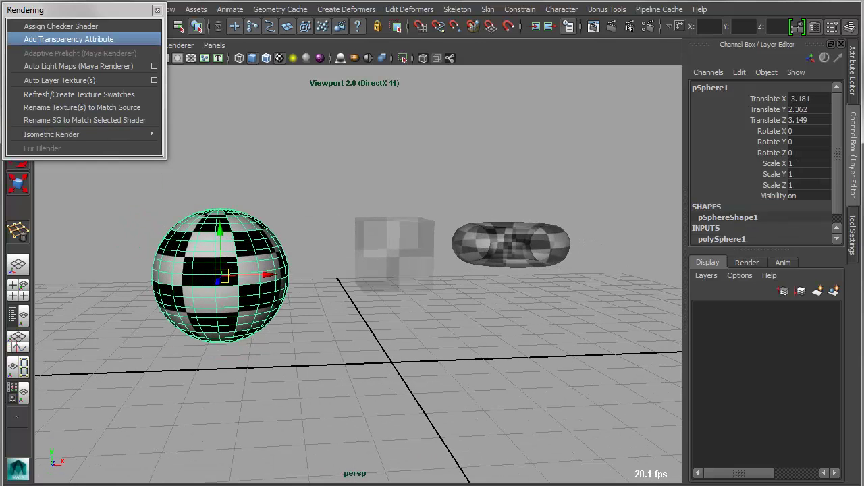
{"action": "left_click", "coordinate": [68, 39]}
{"action": "left_click", "coordinate": [777, 207]}
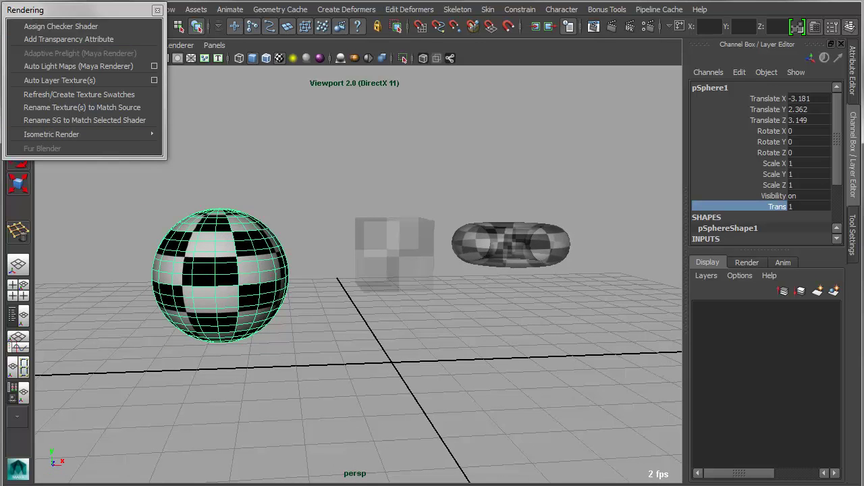
{"action": "middle_click_drag", "start_coordinate": [433, 284], "coordinate": [368, 283]}
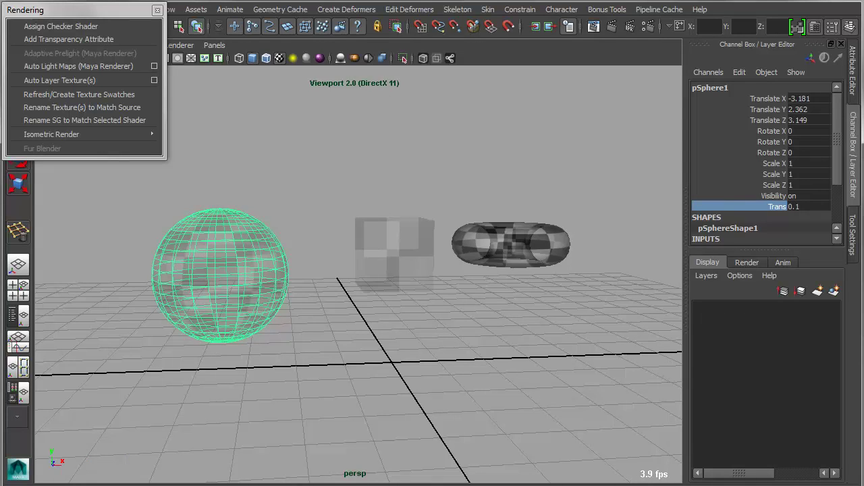
Raise the cube's Trans attribute to 0.9
{"action": "left_click", "coordinate": [395, 260]}
{"action": "left_click", "coordinate": [776, 207]}
{"action": "middle_click_drag", "start_coordinate": [432, 284], "coordinate": [486, 283]}
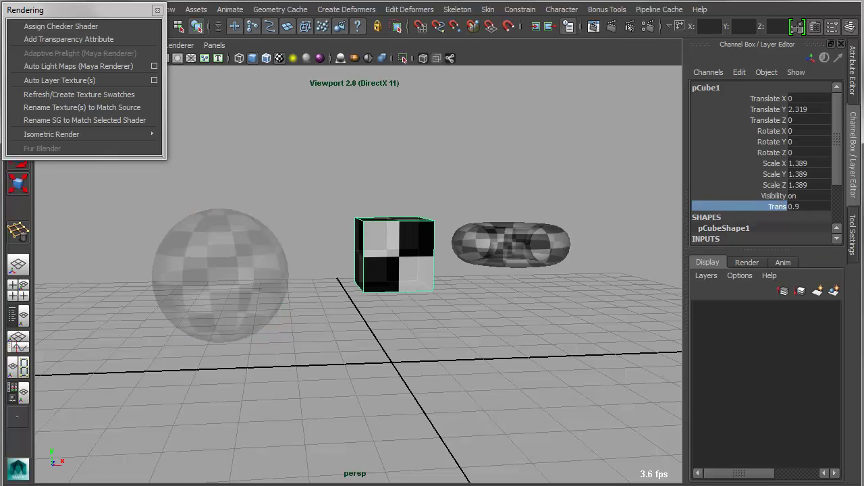
Close the Rendering palette, create a Ramp texture in the Hypershade layout and assign its material to the sphere, cube and torus
{"action": "left_click", "coordinate": [19, 393]}
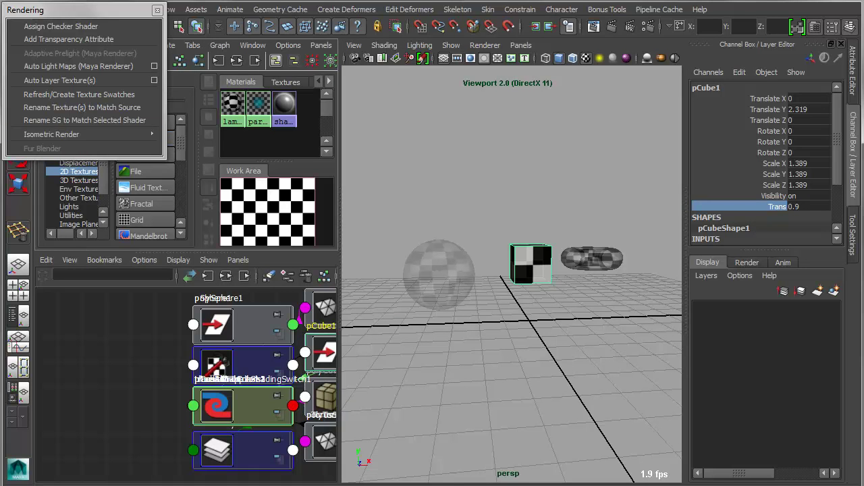
{"action": "left_click", "coordinate": [157, 10]}
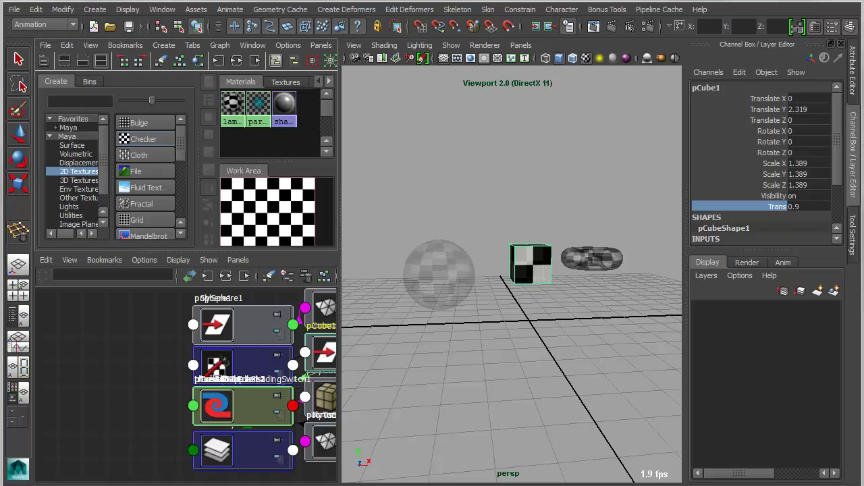
{"action": "scroll", "coordinate": [149, 176], "scroll_direction": "down", "scroll_amount": 3}
{"action": "left_click", "coordinate": [143, 188]}
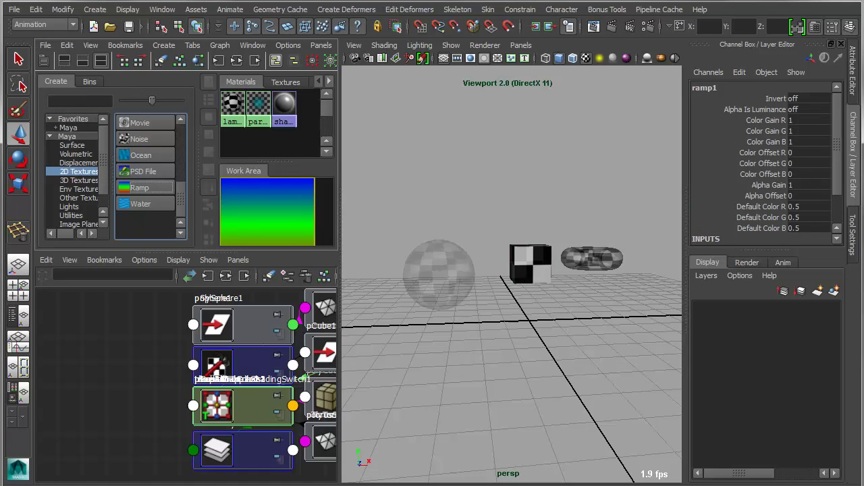
{"action": "right_click", "coordinate": [250, 211]}
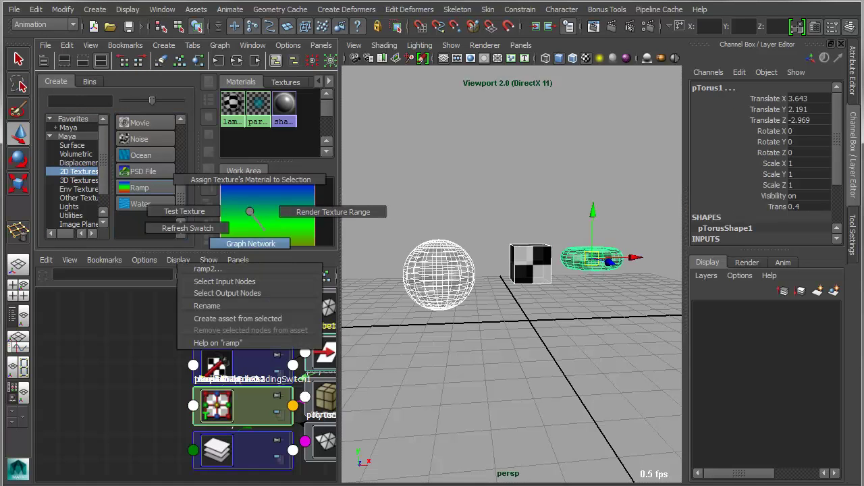
{"action": "left_click", "coordinate": [251, 181]}
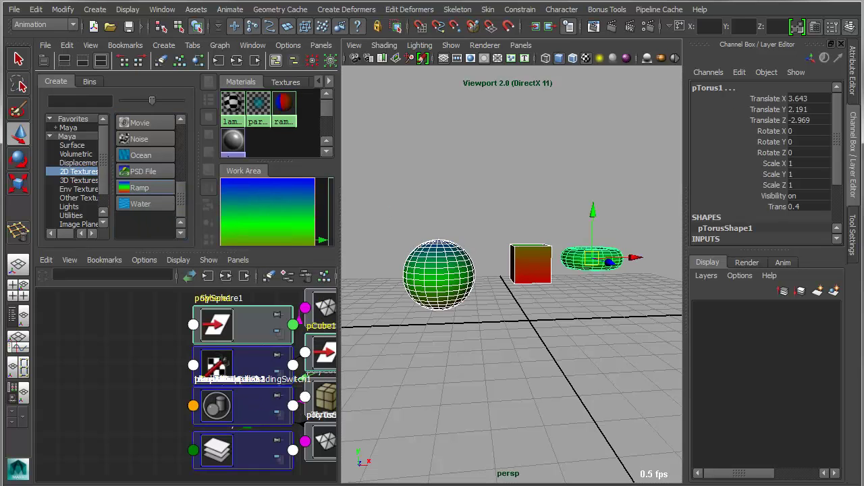
Select the sphere, cube and torus, float the Bonus Tools Rendering commands again and add a transparency attribute to all three
{"action": "left_click_drag", "start_coordinate": [408, 184], "coordinate": [667, 353]}
{"action": "left_click_drag", "start_coordinate": [213, 0], "coordinate": [81, 8]}
{"action": "left_click", "coordinate": [67, 37]}
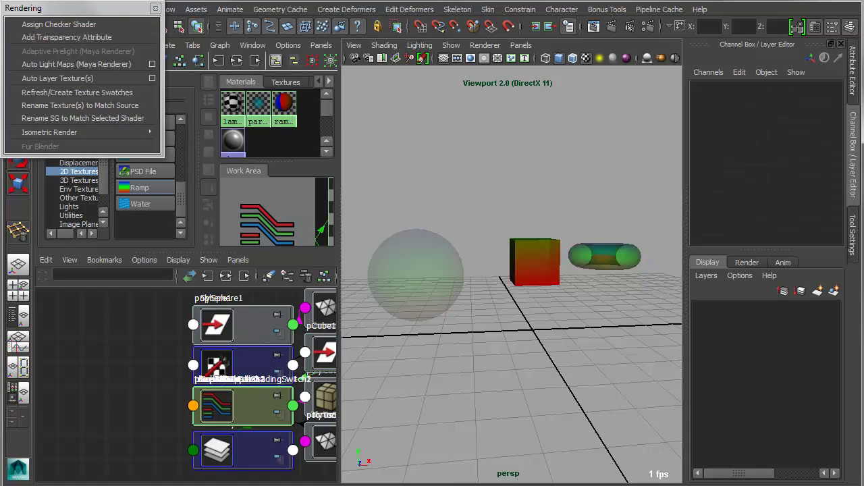
Maximize the perspective view and render the current frame with Maya Software to inspect the objects' transparency
{"action": "left_click_drag", "start_coordinate": [512, 304], "coordinate": [491, 306], "text": "alt"}
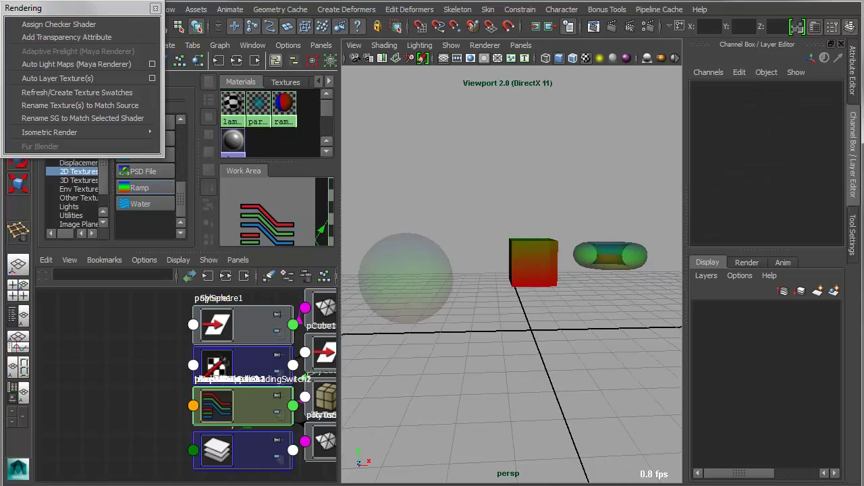
{"action": "key", "text": "space"}
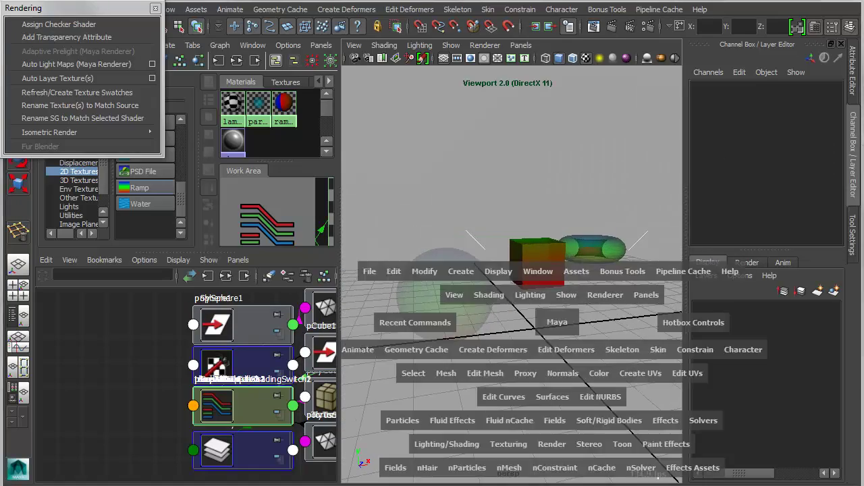
{"action": "left_click_drag", "start_coordinate": [472, 303], "coordinate": [365, 291], "text": "alt"}
{"action": "scroll", "coordinate": [364, 292], "scroll_direction": "down", "scroll_amount": 3}
{"action": "middle_click_drag", "start_coordinate": [364, 291], "coordinate": [368, 292], "text": "alt"}
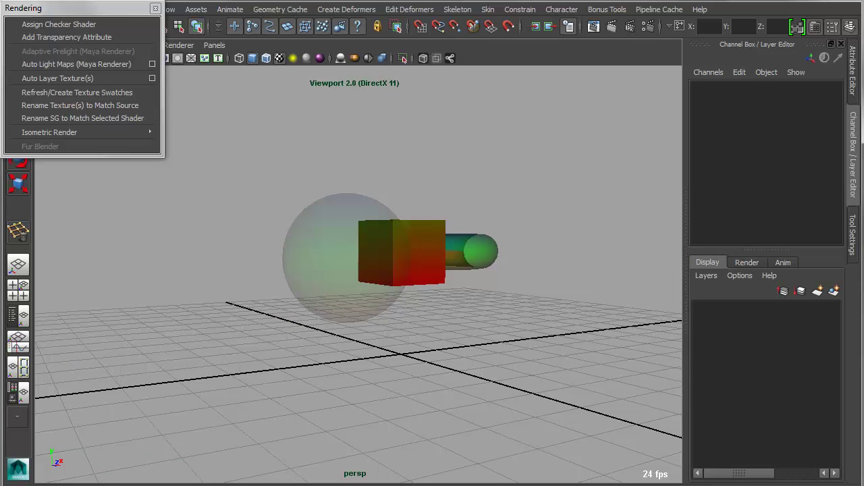
{"action": "left_click", "coordinate": [593, 26]}
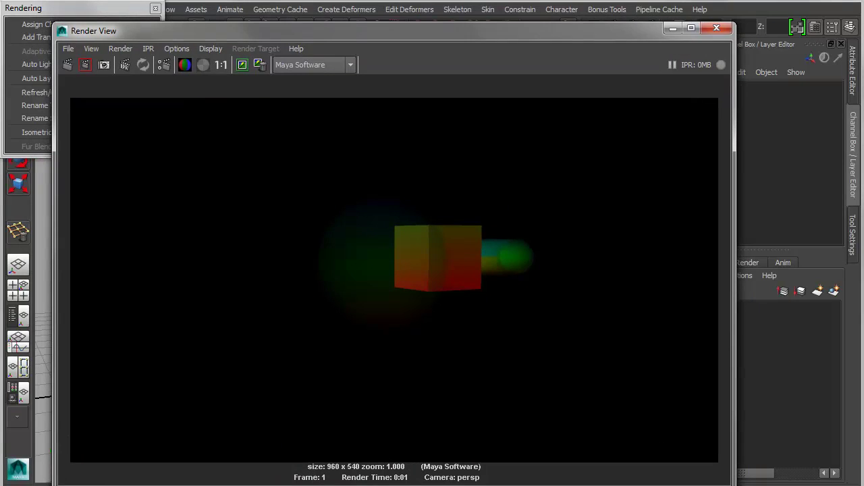
{"action": "right_click_drag", "start_coordinate": [395, 280], "coordinate": [513, 280], "text": "alt"}
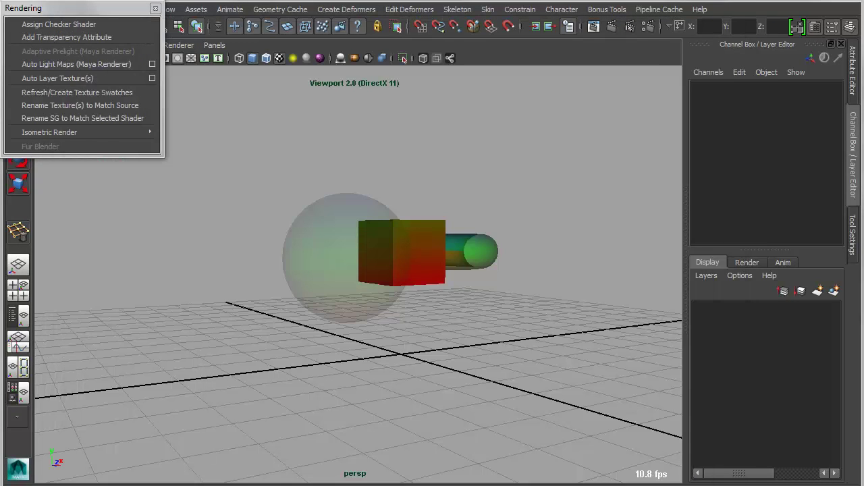
Set the sphere's Trans attribute to 0 and key it
{"action": "left_click", "coordinate": [328, 258]}
{"action": "left_click", "coordinate": [776, 206]}
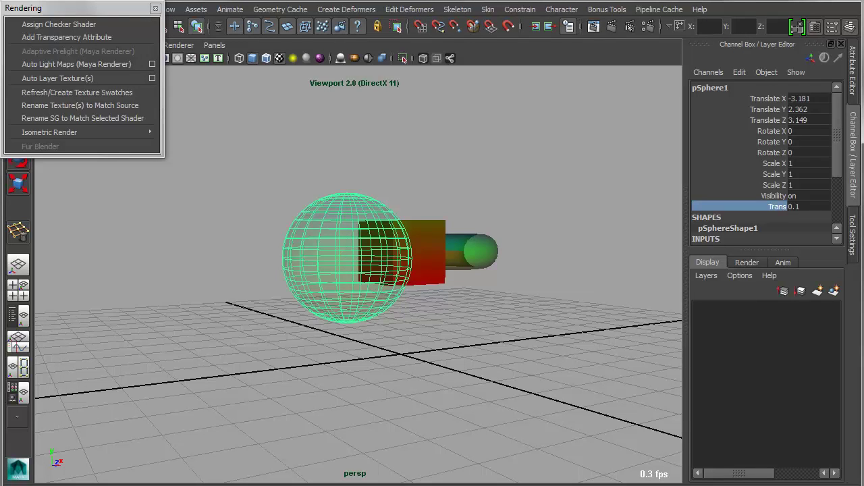
{"action": "middle_click_drag", "start_coordinate": [405, 270], "coordinate": [378, 270]}
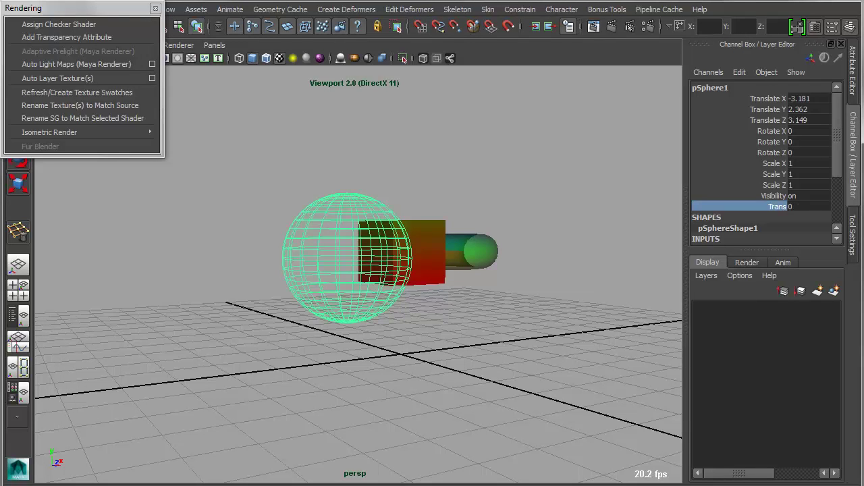
{"action": "right_click", "coordinate": [785, 206]}
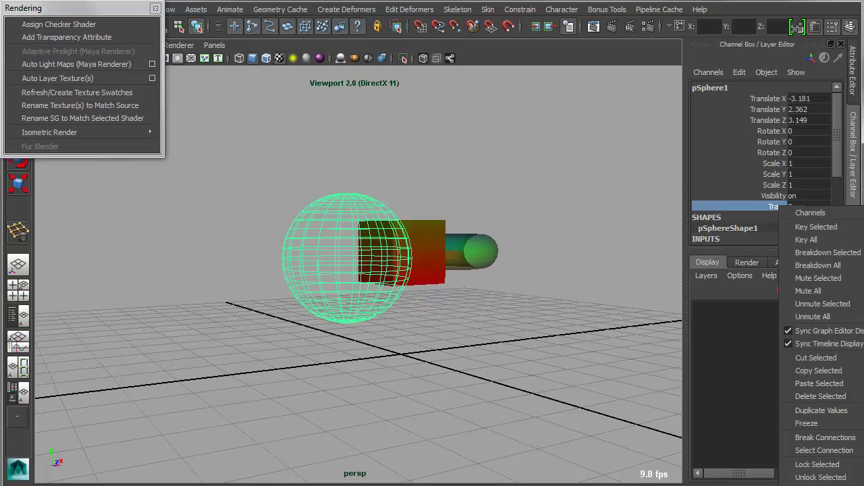
{"action": "left_click", "coordinate": [803, 224]}
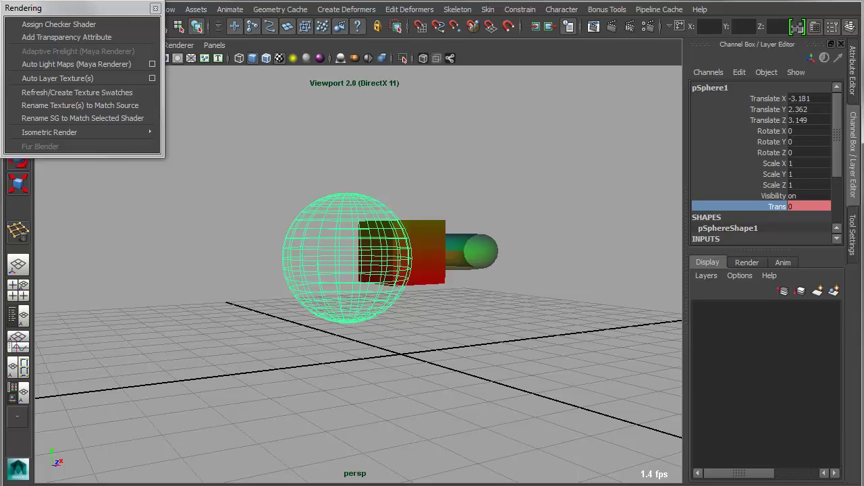
Set the sphere's Trans attribute to 1 and add a second keyframe for it
{"action": "left_click", "coordinate": [809, 207]}
{"action": "type", "text": "1"}
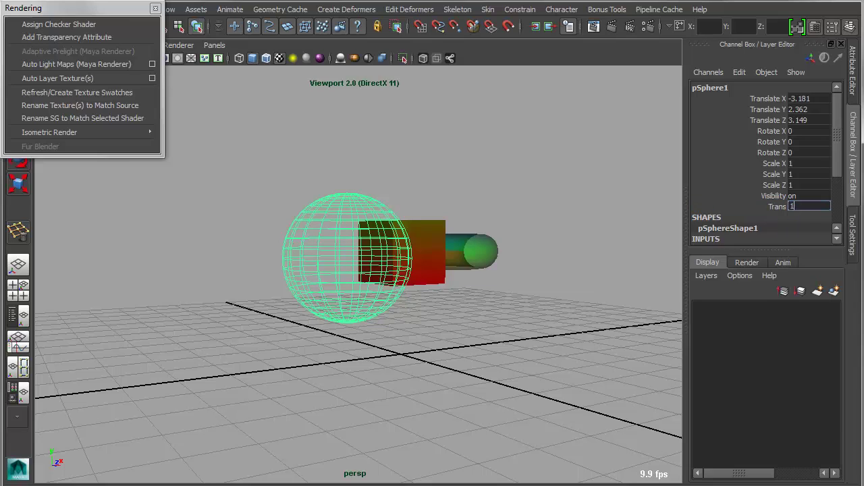
{"action": "key", "text": "Return"}
{"action": "left_click", "coordinate": [774, 206]}
{"action": "right_click", "coordinate": [771, 206]}
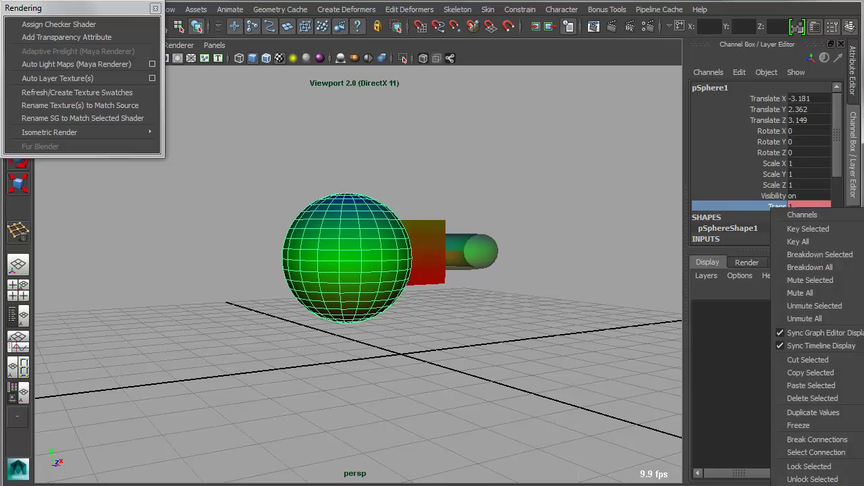
{"action": "left_click", "coordinate": [802, 229]}
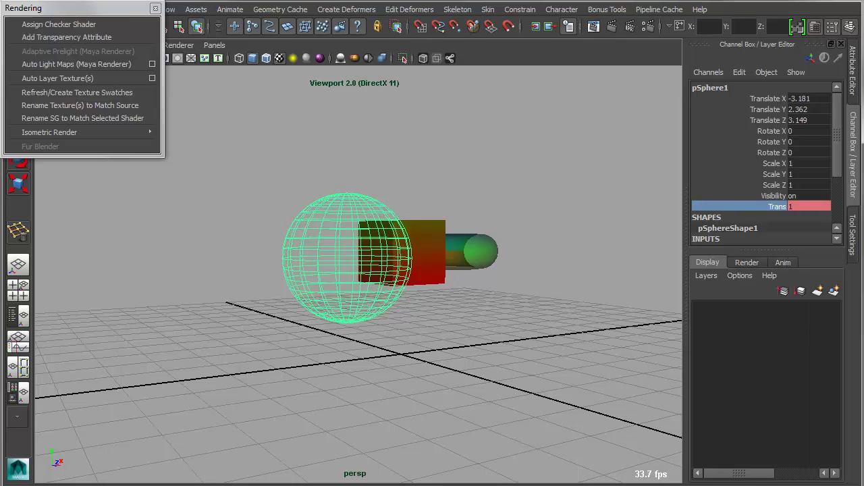
{"action": "key", "text": "Delete"}
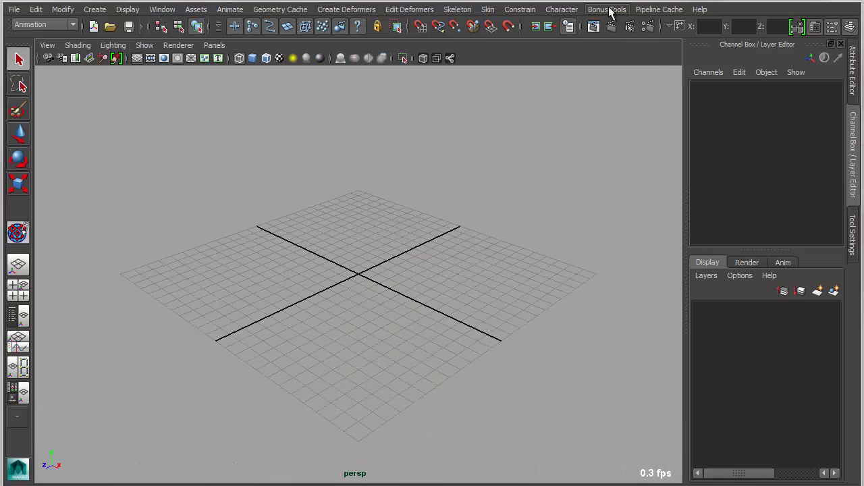
Open the Bonus Tools Assembly Manager and place its window beside the empty scene's grid
{"action": "left_click", "coordinate": [609, 10]}
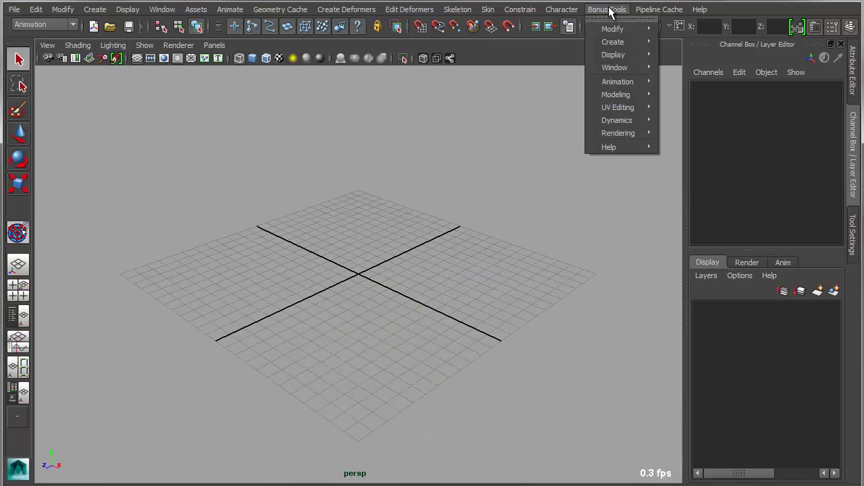
{"action": "mouse_move", "coordinate": [604, 70]}
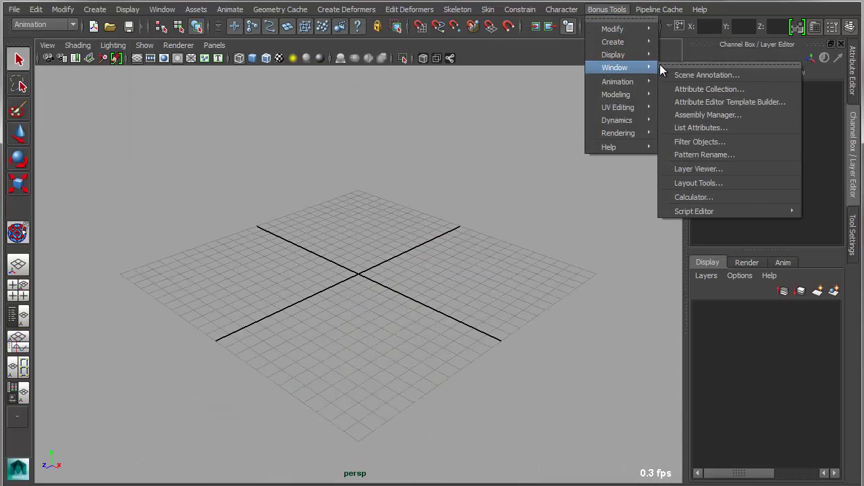
{"action": "left_click", "coordinate": [729, 114]}
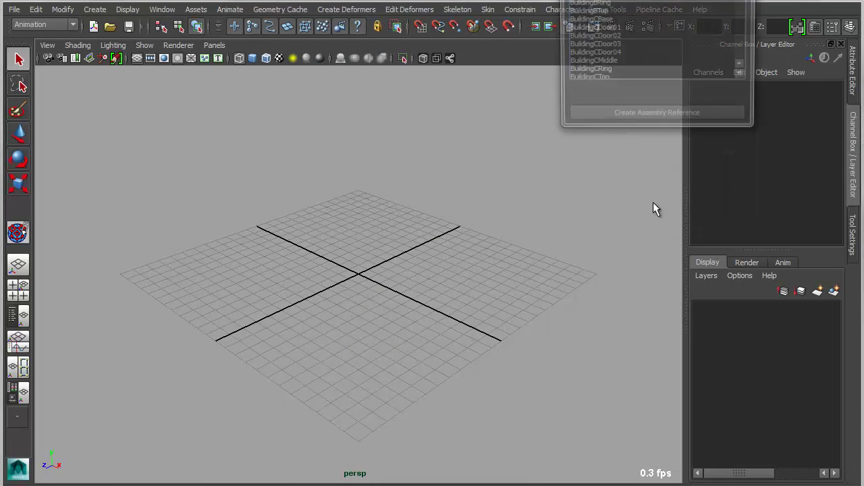
{"action": "left_click_drag", "start_coordinate": [662, 0], "coordinate": [716, 71]}
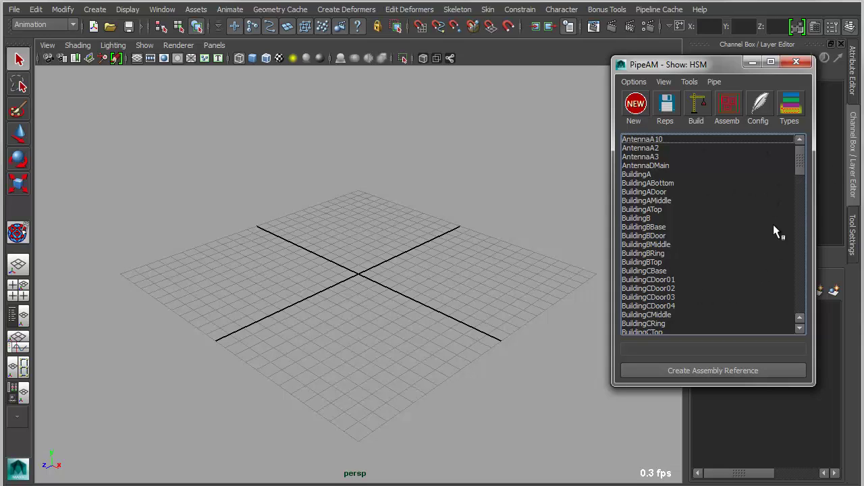
Find the Obelisk component in the assembly list and add it to the scene as an assembly reference
{"action": "left_click_drag", "start_coordinate": [797, 160], "coordinate": [805, 258]}
{"action": "left_click", "coordinate": [639, 220]}
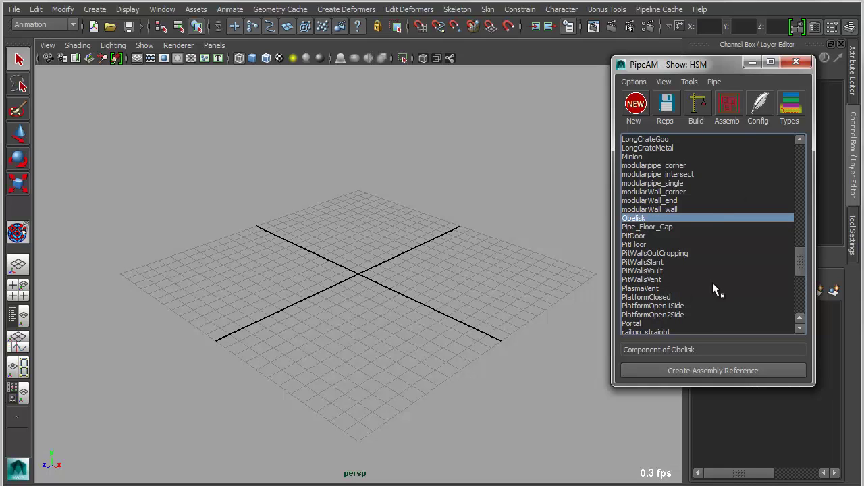
{"action": "double_click", "coordinate": [633, 218]}
{"action": "key", "text": "w"}
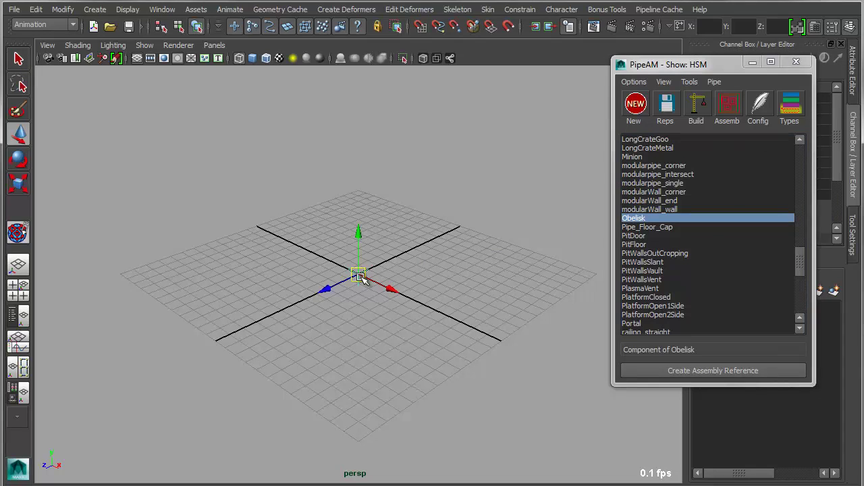
Switch the Obelisk's scene assembly representation to bBox
{"action": "left_click_drag", "start_coordinate": [359, 272], "coordinate": [206, 284]}
{"action": "right_click_drag", "start_coordinate": [497, 347], "coordinate": [232, 323], "text": "alt"}
{"action": "middle_click_drag", "start_coordinate": [232, 323], "coordinate": [220, 354], "text": "alt"}
{"action": "right_click_drag", "start_coordinate": [282, 319], "coordinate": [441, 468]}
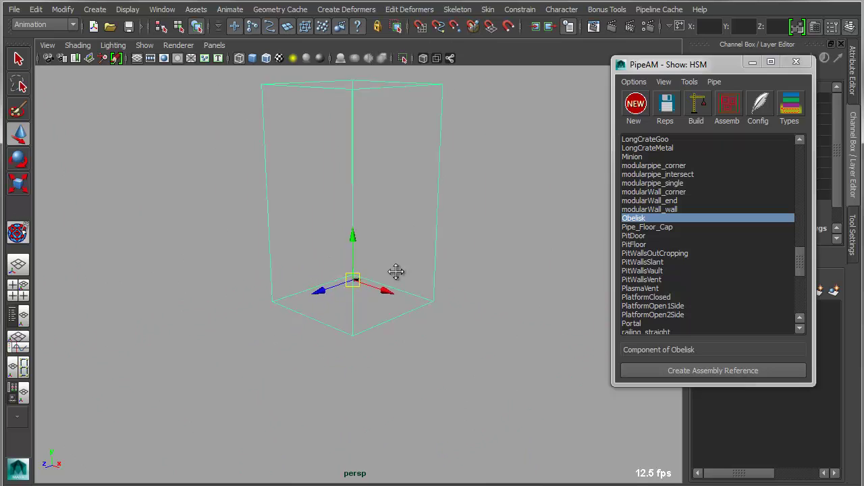
Switch the Obelisk's scene assembly representation to gpu and turn on textured shaded display
{"action": "right_click", "coordinate": [386, 291]}
{"action": "mouse_move", "coordinate": [432, 430]}
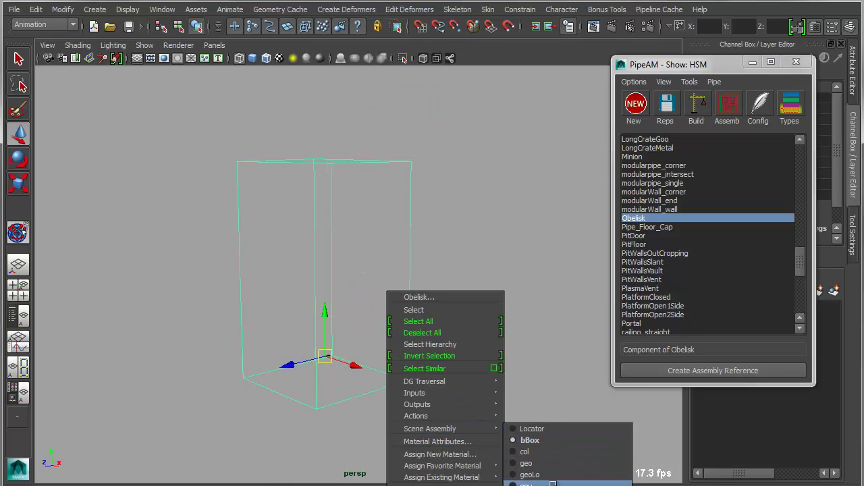
{"action": "left_click", "coordinate": [540, 463]}
{"action": "key", "text": "6"}
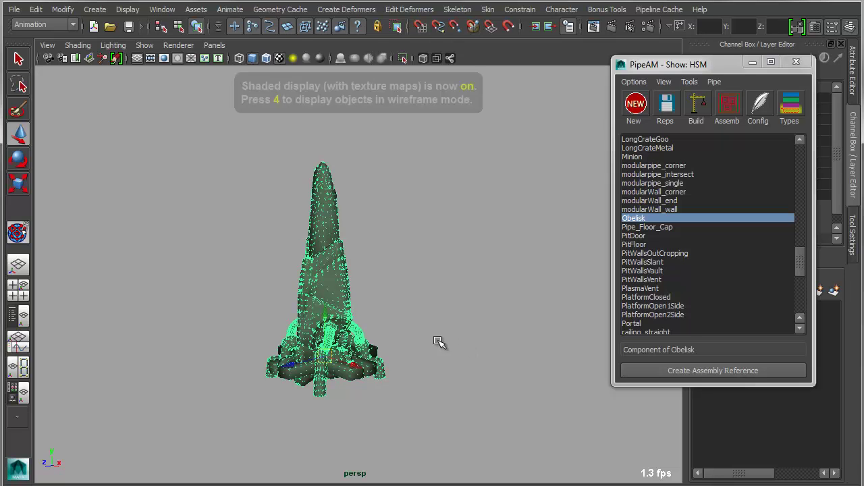
Switch the Obelisk's scene assembly representation to geo and deselect the model
{"action": "right_click", "coordinate": [338, 300]}
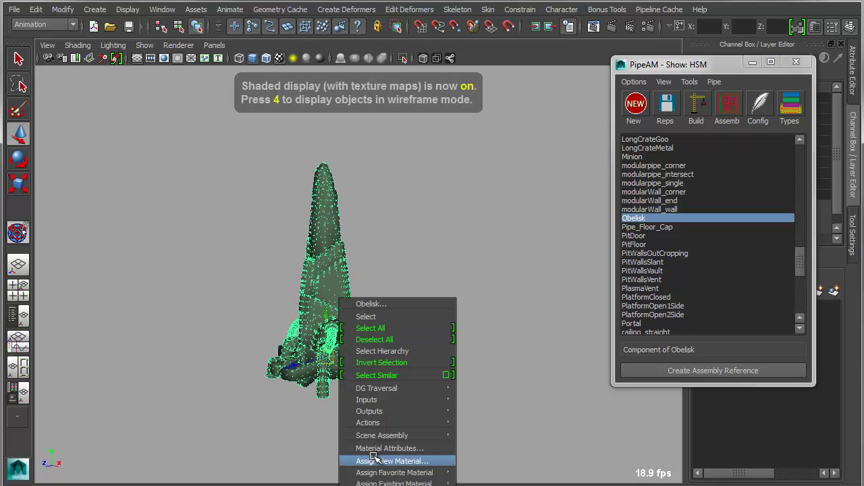
{"action": "mouse_move", "coordinate": [382, 438]}
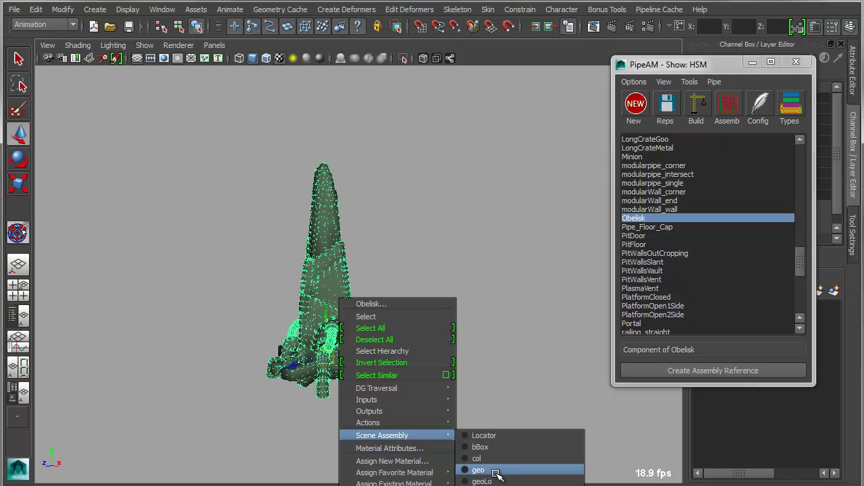
{"action": "left_click", "coordinate": [478, 470]}
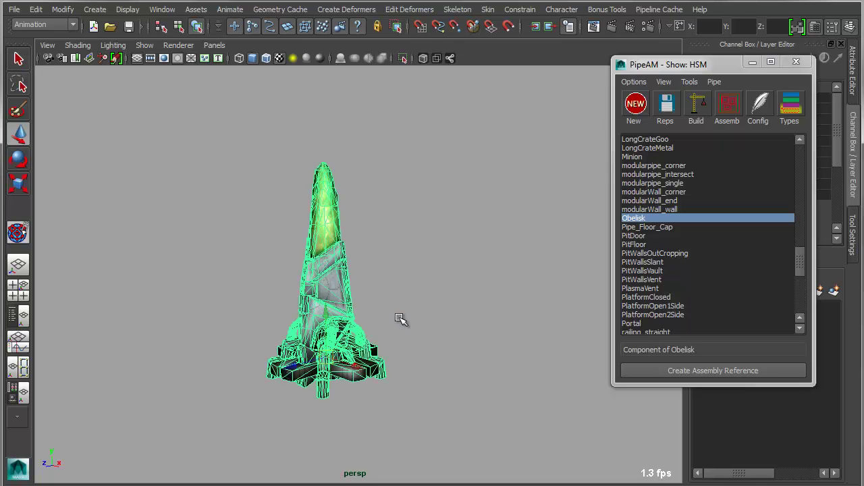
{"action": "left_click", "coordinate": [475, 257]}
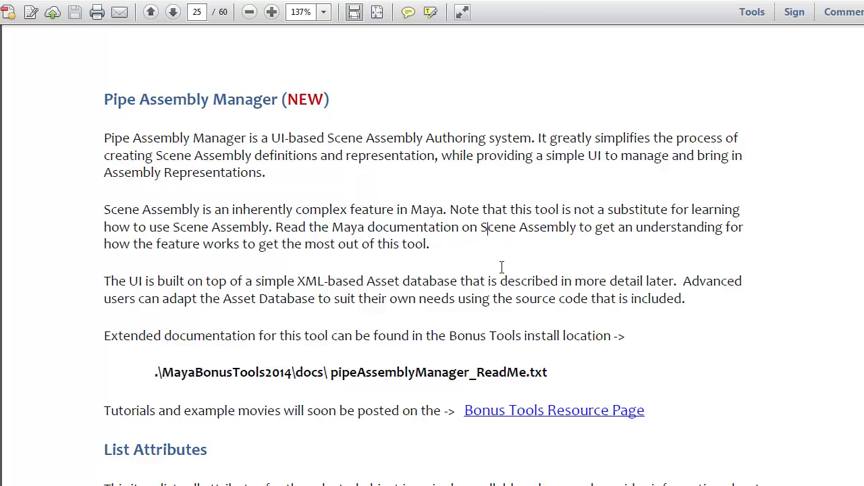
Switch to the Bonus Tools PDF and highlight the pipeAssemblyManager_ReadMe.txt path in the Pipe Assembly Manager section
{"action": "left_click_drag", "start_coordinate": [154, 372], "coordinate": [592, 386]}
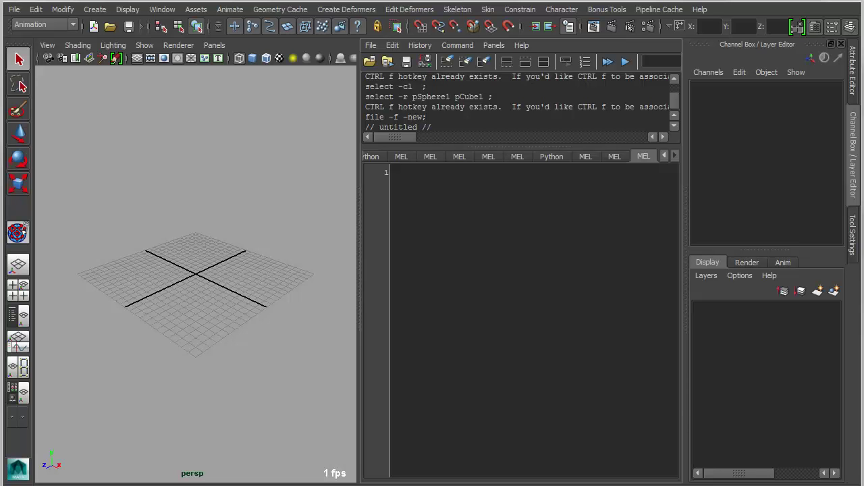
Detach the Bonus Tools Script Editor commands as a floating palette and park it in the upper corner of the Maya window
{"action": "left_click", "coordinate": [607, 9]}
{"action": "mouse_move", "coordinate": [618, 56]}
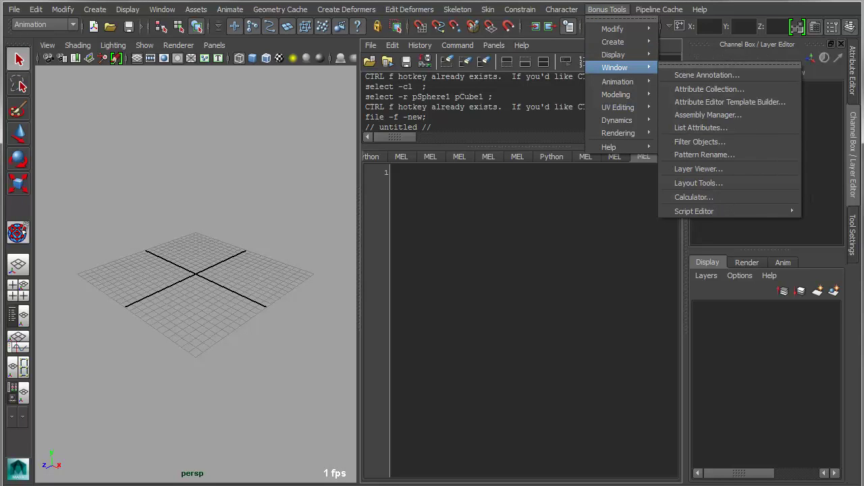
{"action": "mouse_move", "coordinate": [696, 212]}
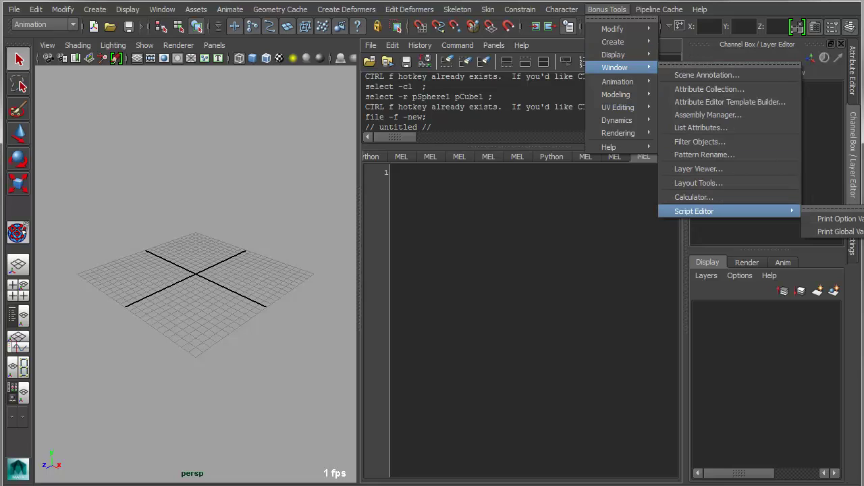
{"action": "left_click", "coordinate": [833, 208]}
{"action": "left_click_drag", "start_coordinate": [831, 196], "coordinate": [38, 9]}
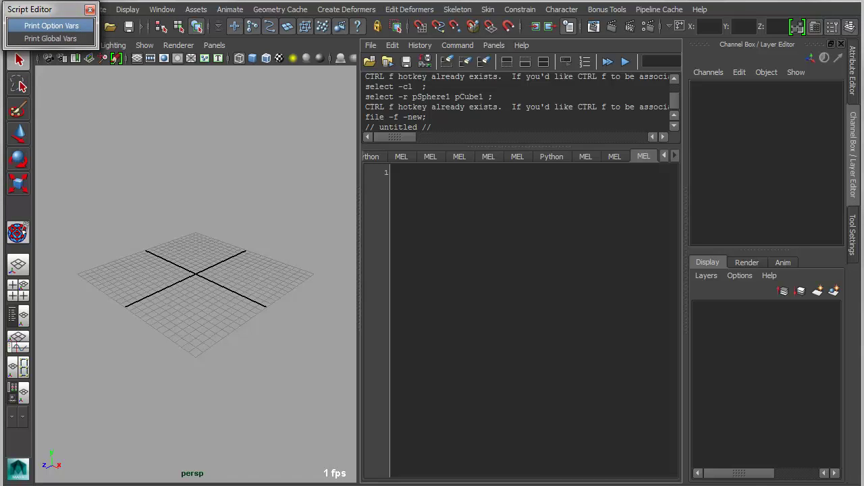
Print the option variables containing "bt_" and enlarge the script editor's history area to read the output
{"action": "left_click", "coordinate": [51, 25]}
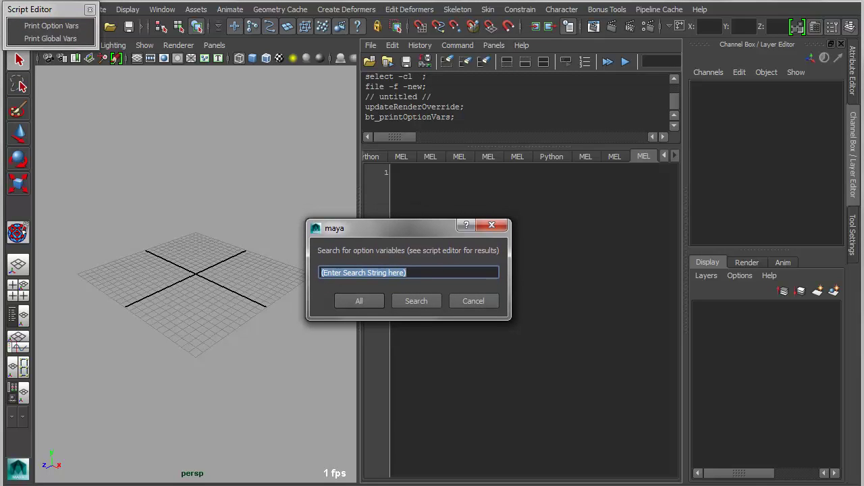
{"action": "left_click_drag", "start_coordinate": [406, 219], "coordinate": [195, 165]}
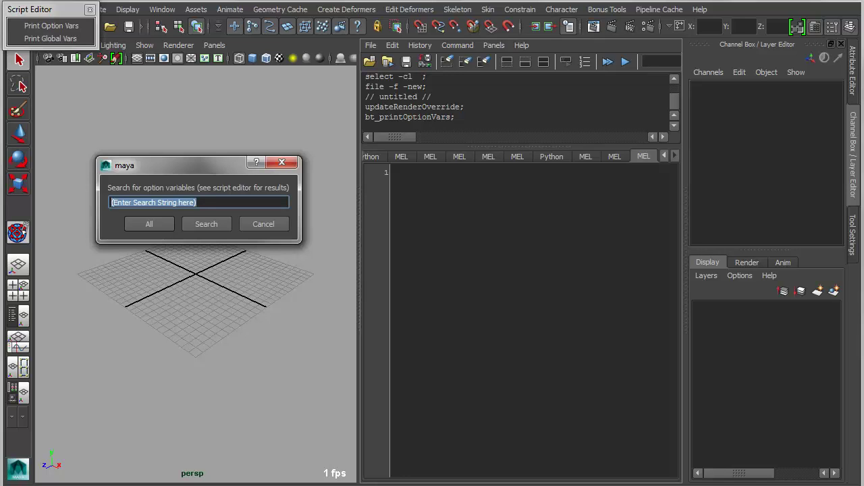
{"action": "type", "text": "bt"}
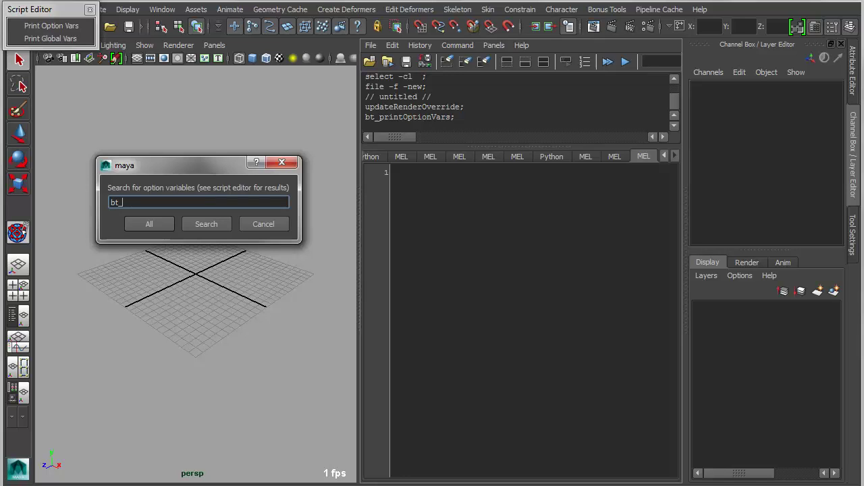
{"action": "type", "text": "_"}
{"action": "key", "text": "Return"}
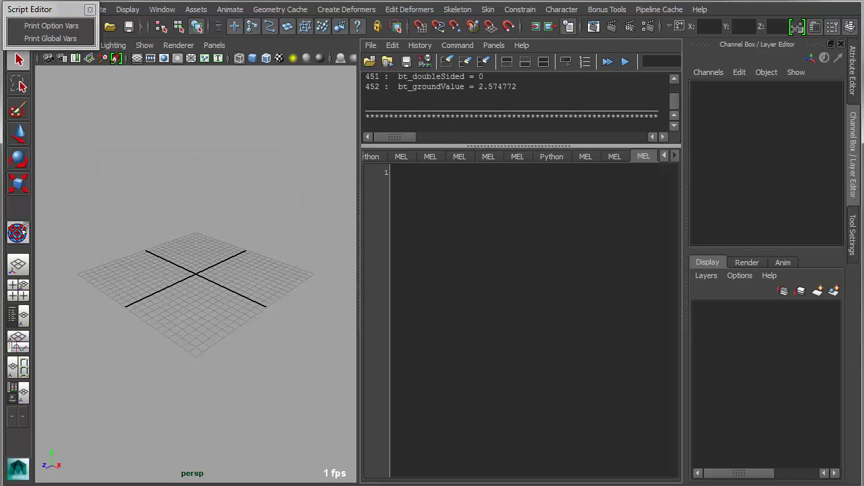
{"action": "left_click_drag", "start_coordinate": [519, 146], "coordinate": [518, 389]}
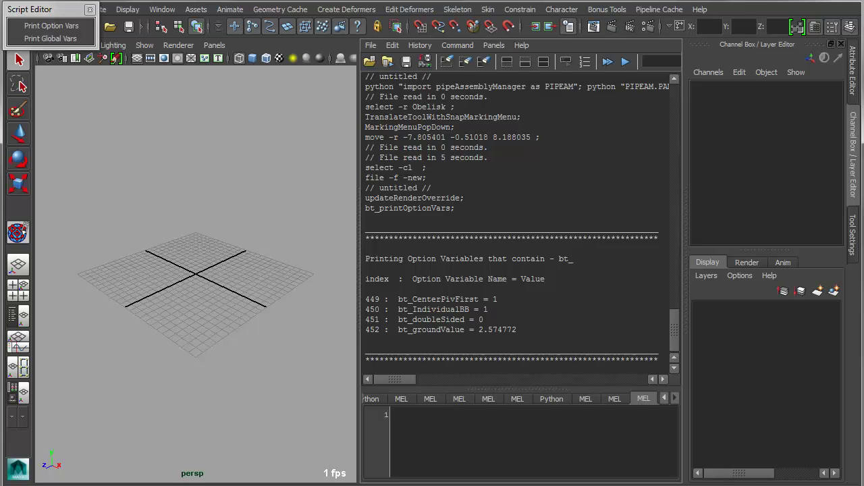
{"action": "left_click_drag", "start_coordinate": [520, 390], "coordinate": [520, 344]}
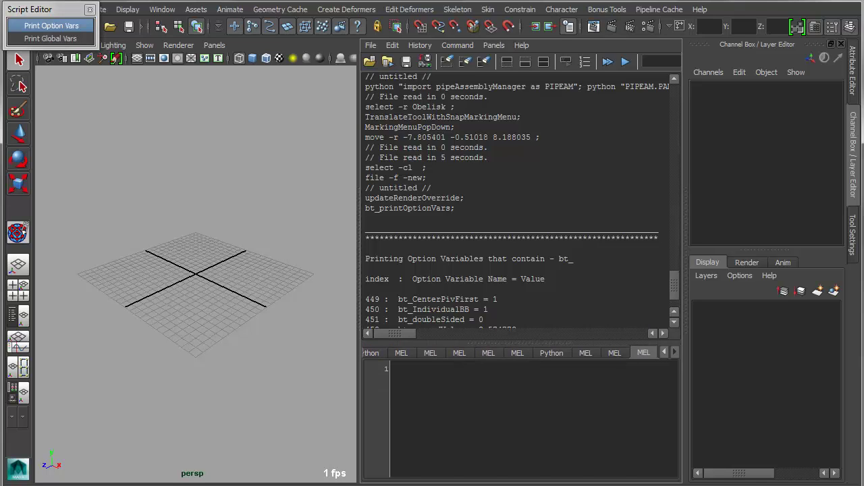
Print the global variables containing "move" and select the listed variable's name in the script editor history
{"action": "left_click", "coordinate": [50, 39]}
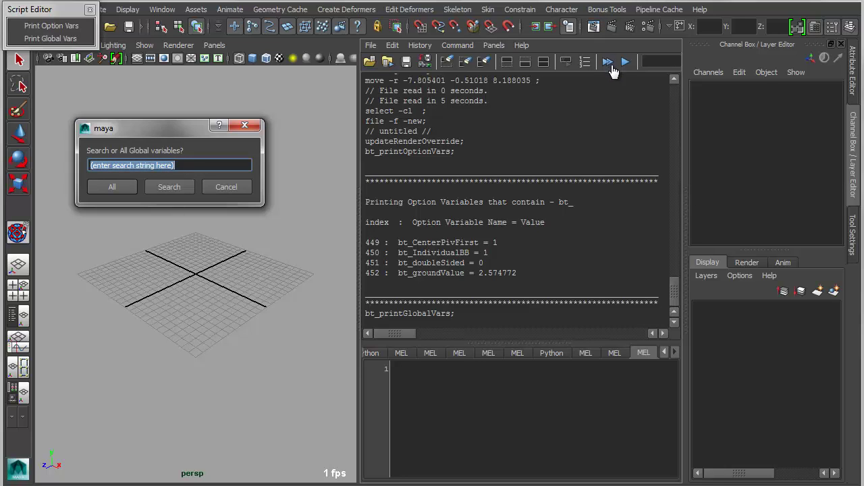
{"action": "type", "text": "move"}
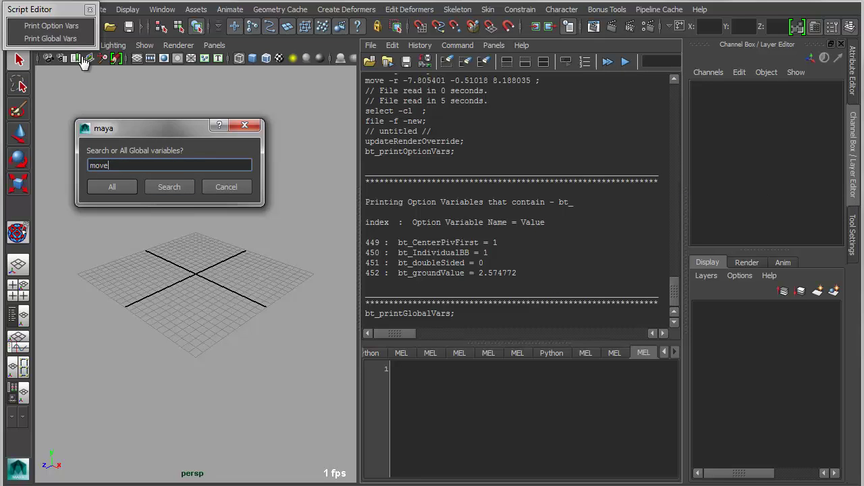
{"action": "key", "text": "Return"}
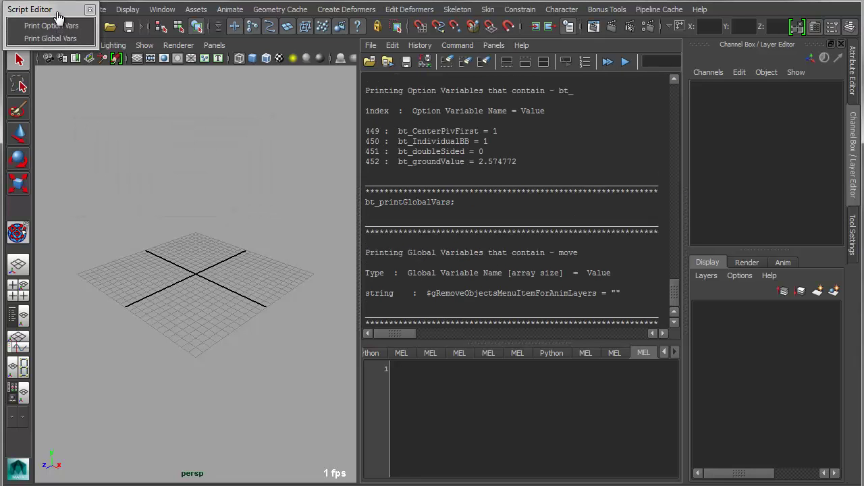
{"action": "double_click", "coordinate": [514, 290]}
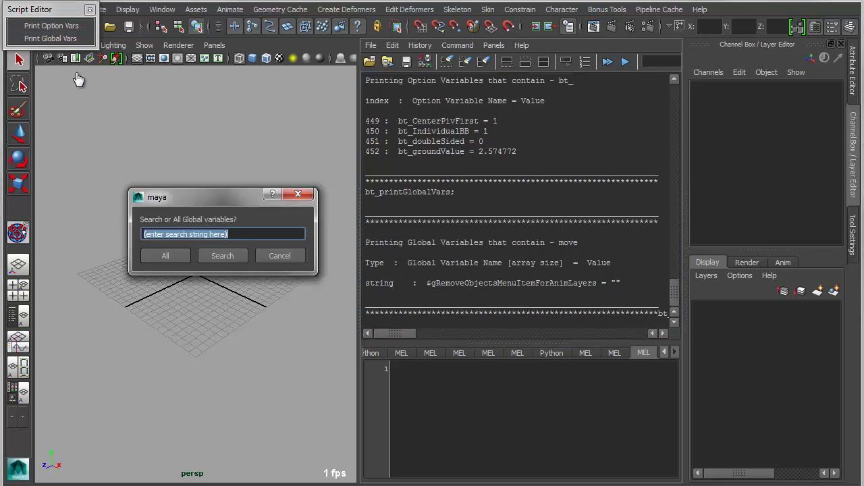
Print all global variables to the script editor history, then close the floating Script Editor palette
{"action": "left_click_drag", "start_coordinate": [165, 197], "coordinate": [93, 173]}
{"action": "left_click", "coordinate": [92, 232]}
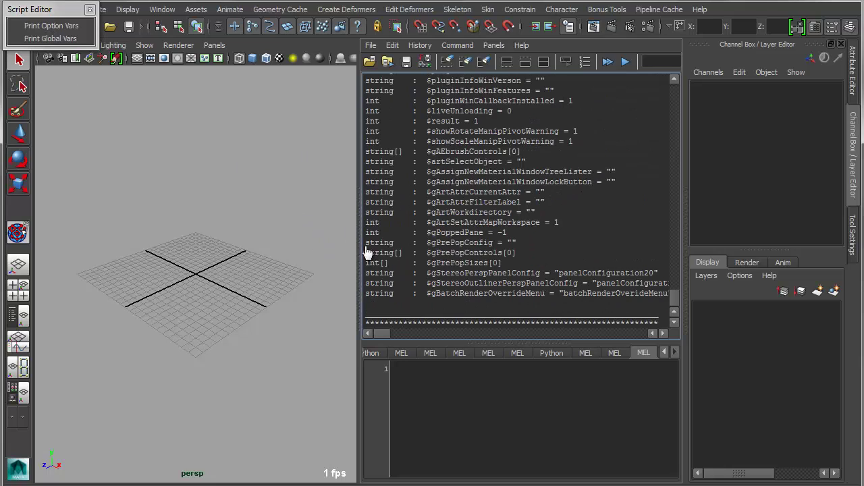
{"action": "key", "text": "Up"}
{"action": "key", "text": "Up"}
{"action": "left_click", "coordinate": [90, 9]}
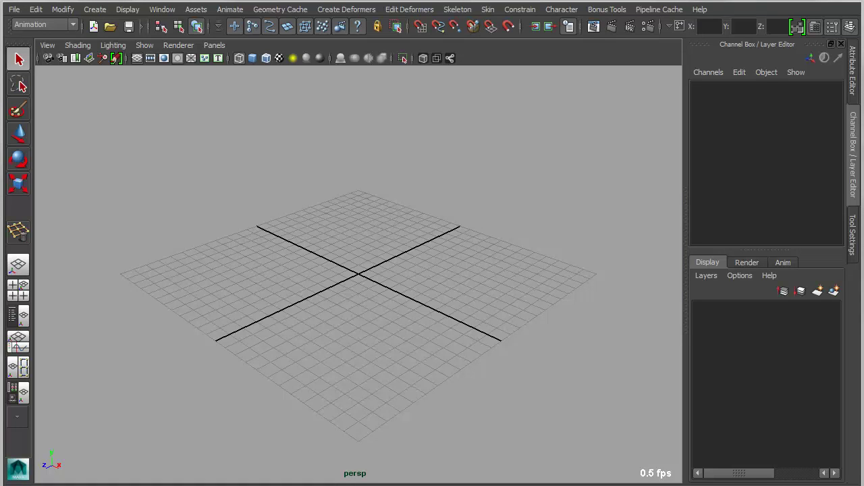
Load the drawReduceTool.mll plug-in in the Plug-in Manager and close the manager
{"action": "left_click", "coordinate": [607, 9]}
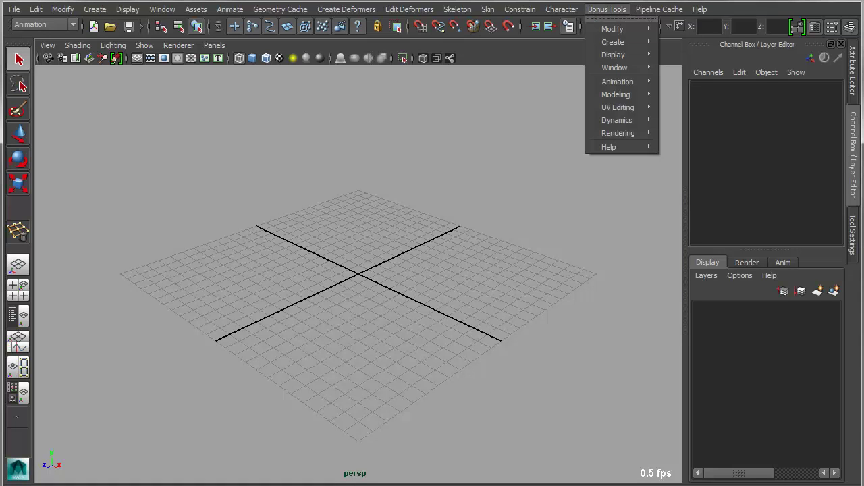
{"action": "mouse_move", "coordinate": [613, 54]}
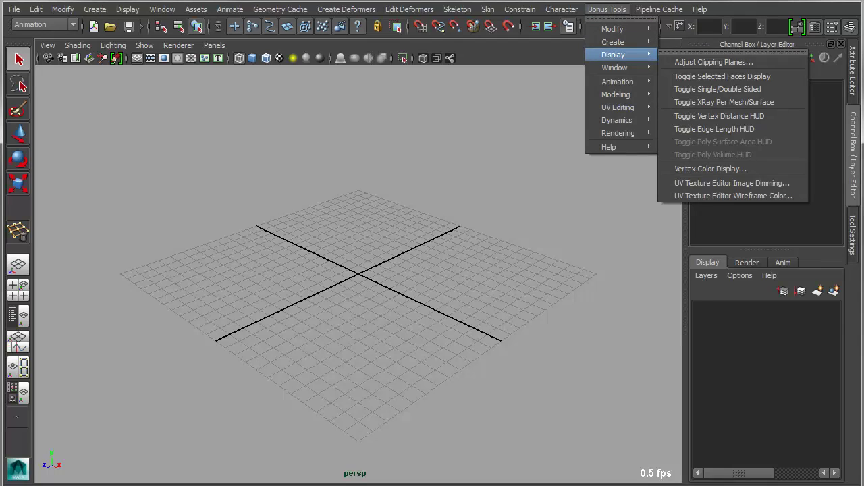
{"action": "mouse_move", "coordinate": [616, 94]}
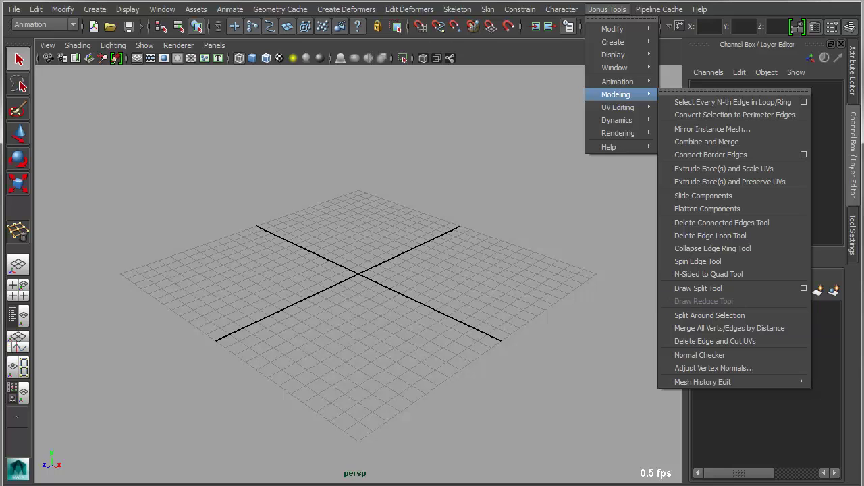
{"action": "left_click", "coordinate": [162, 9]}
{"action": "left_click", "coordinate": [162, 10]}
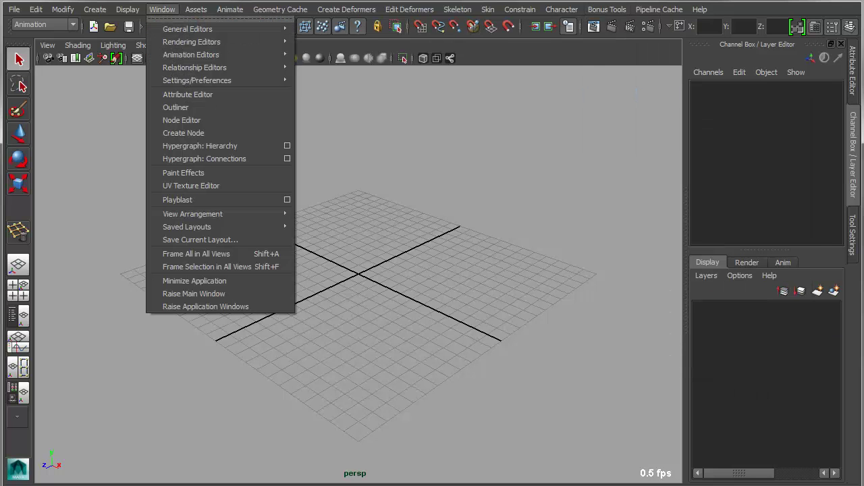
{"action": "left_click", "coordinate": [331, 193]}
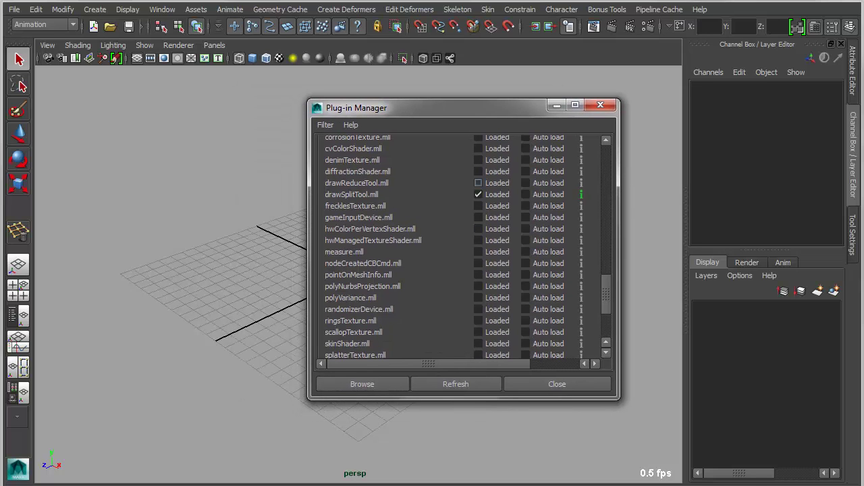
{"action": "left_click", "coordinate": [478, 183]}
{"action": "left_click", "coordinate": [557, 383]}
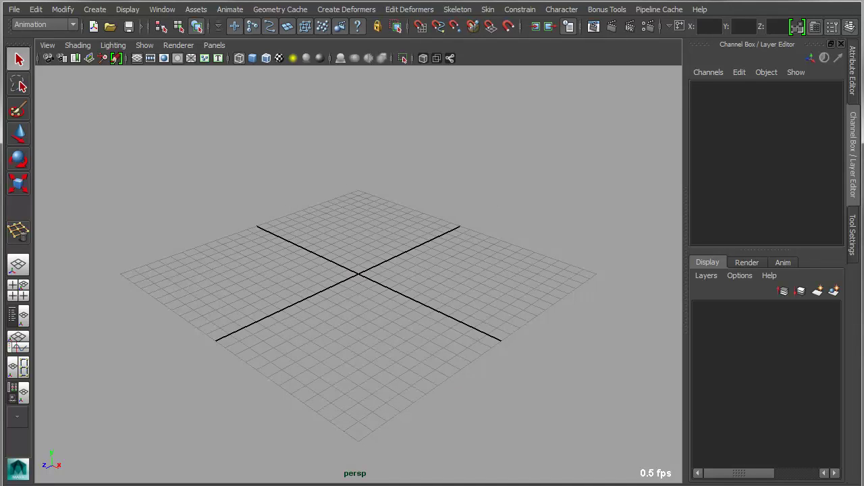
Refresh the Bonus Tools menu and check the availability of the Draw Reduce Tool among the modeling commands
{"action": "left_click", "coordinate": [607, 9]}
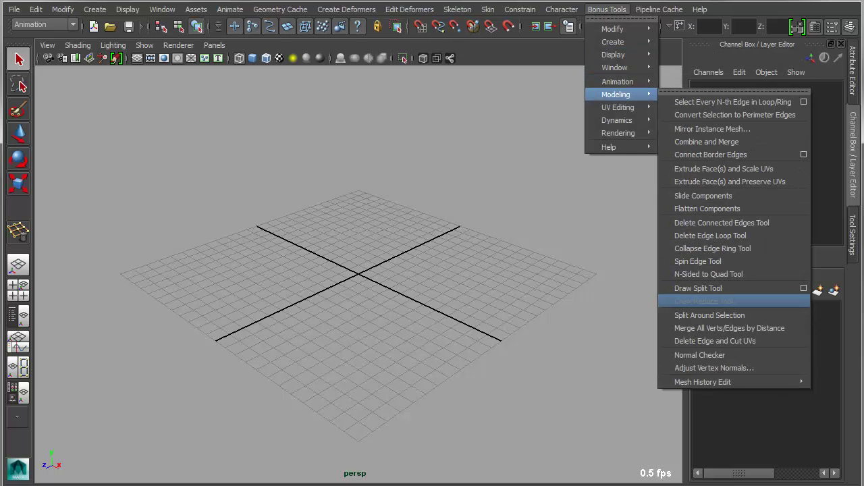
{"action": "mouse_move", "coordinate": [611, 146]}
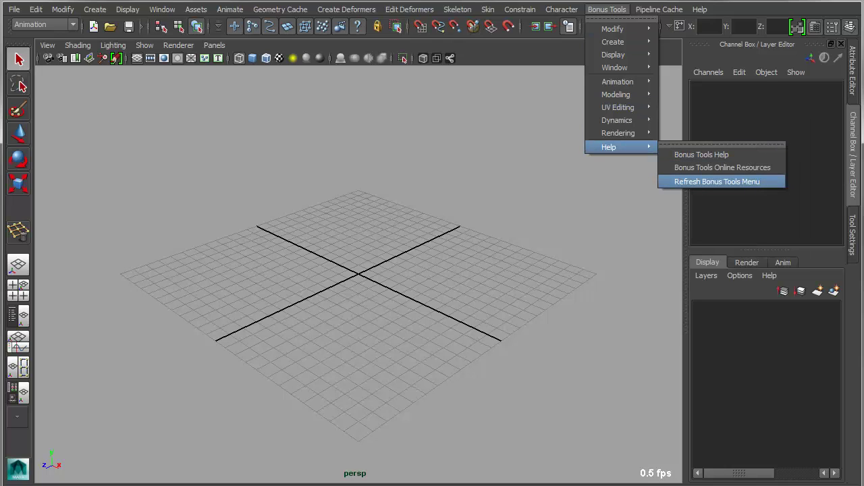
{"action": "left_click", "coordinate": [717, 182]}
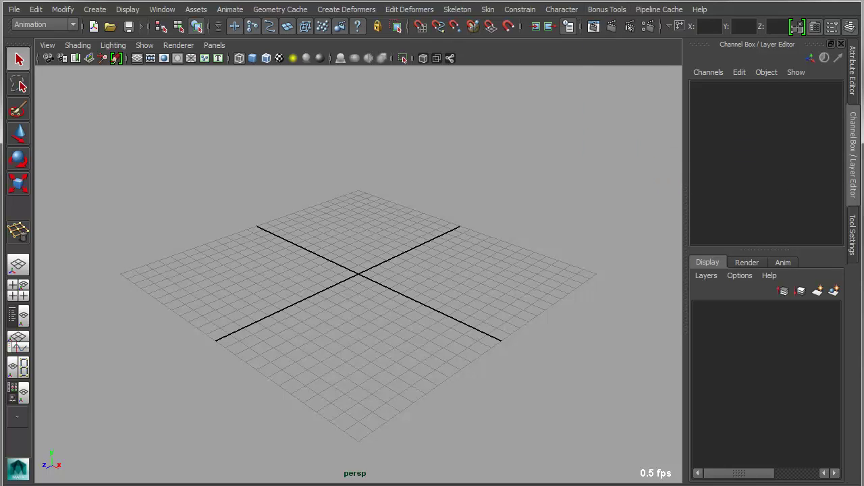
{"action": "left_click", "coordinate": [607, 9]}
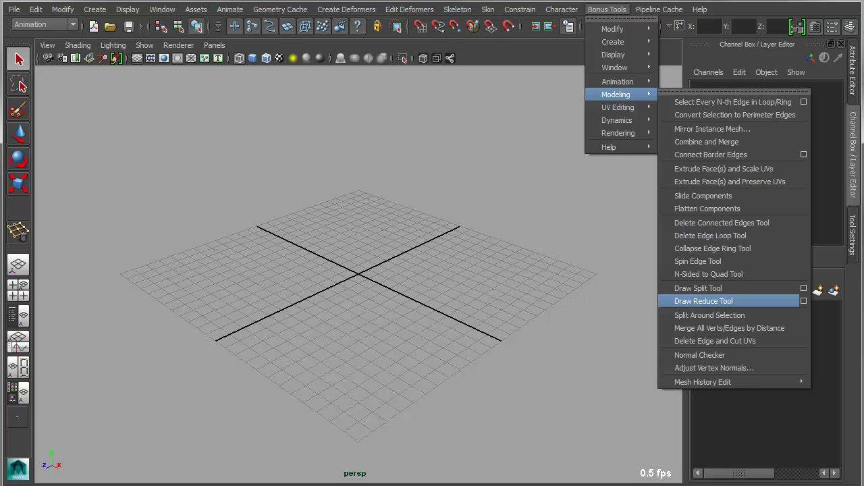
{"action": "mouse_move", "coordinate": [562, 10]}
{"action": "key", "text": "Escape"}
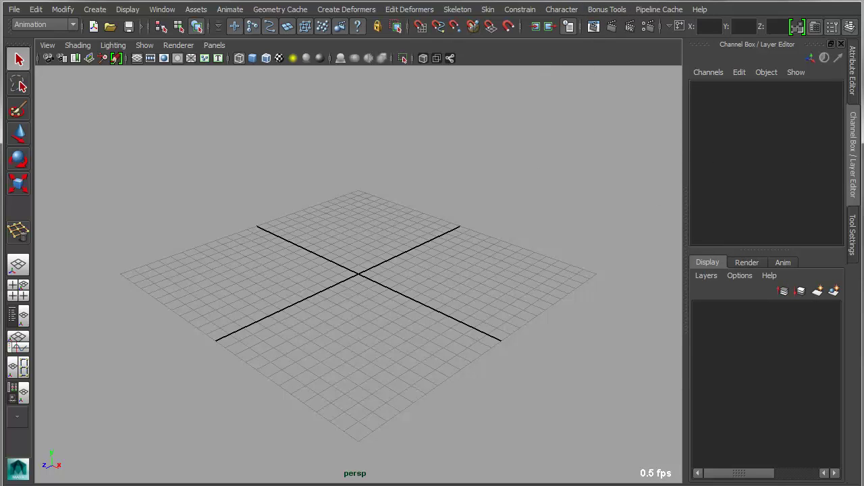